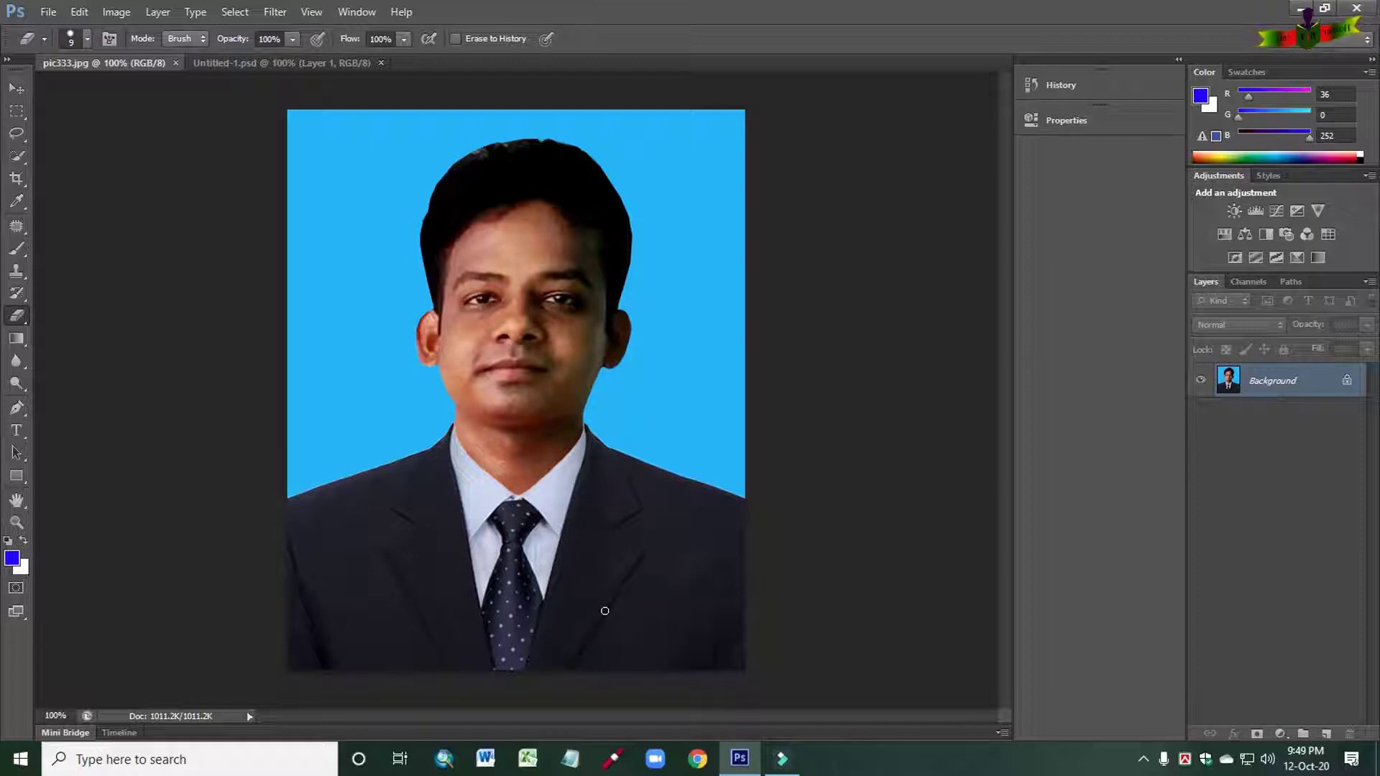
# Step: Switch to the Untitled-1.psd portrait and activate the Pen Tool
pyautogui.click(216, 64)
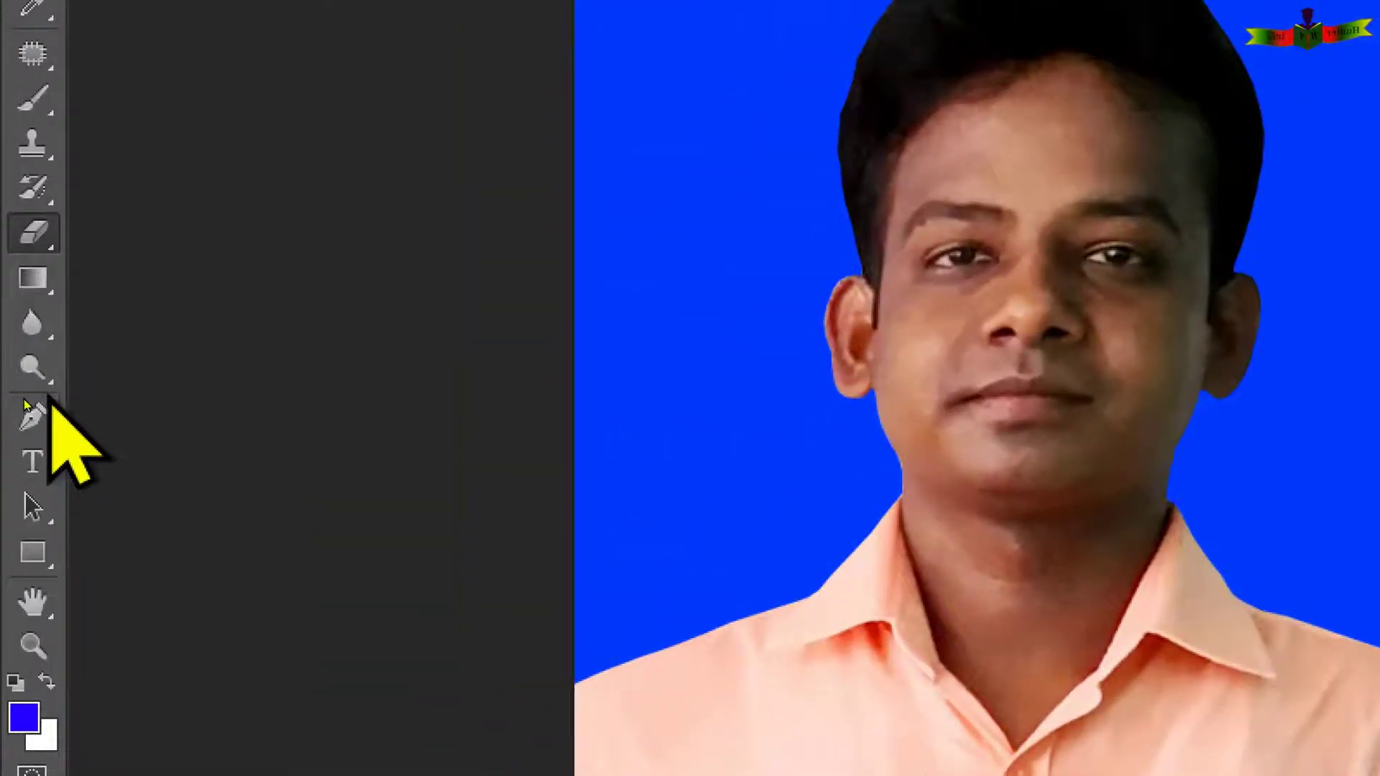
pyautogui.click(24, 404)
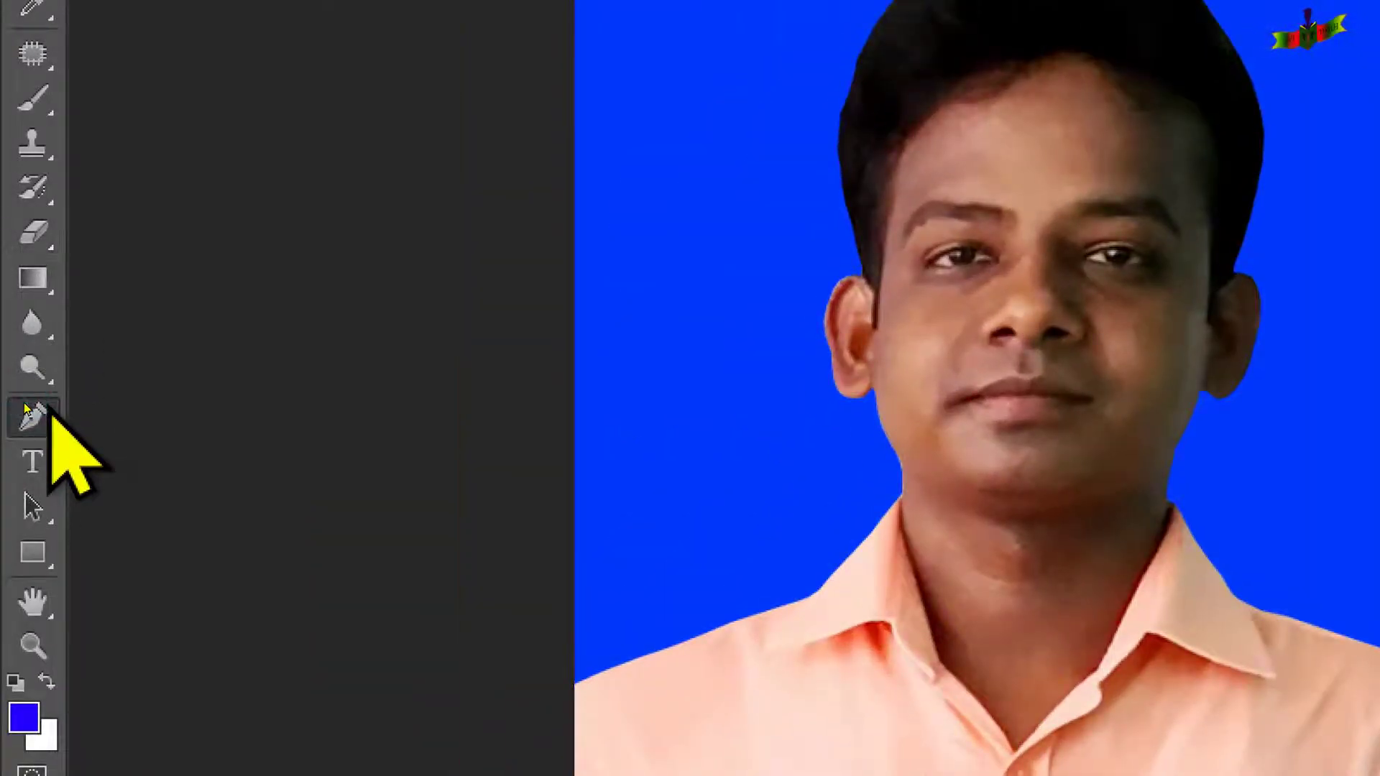
pyautogui.rightClick(26, 408)
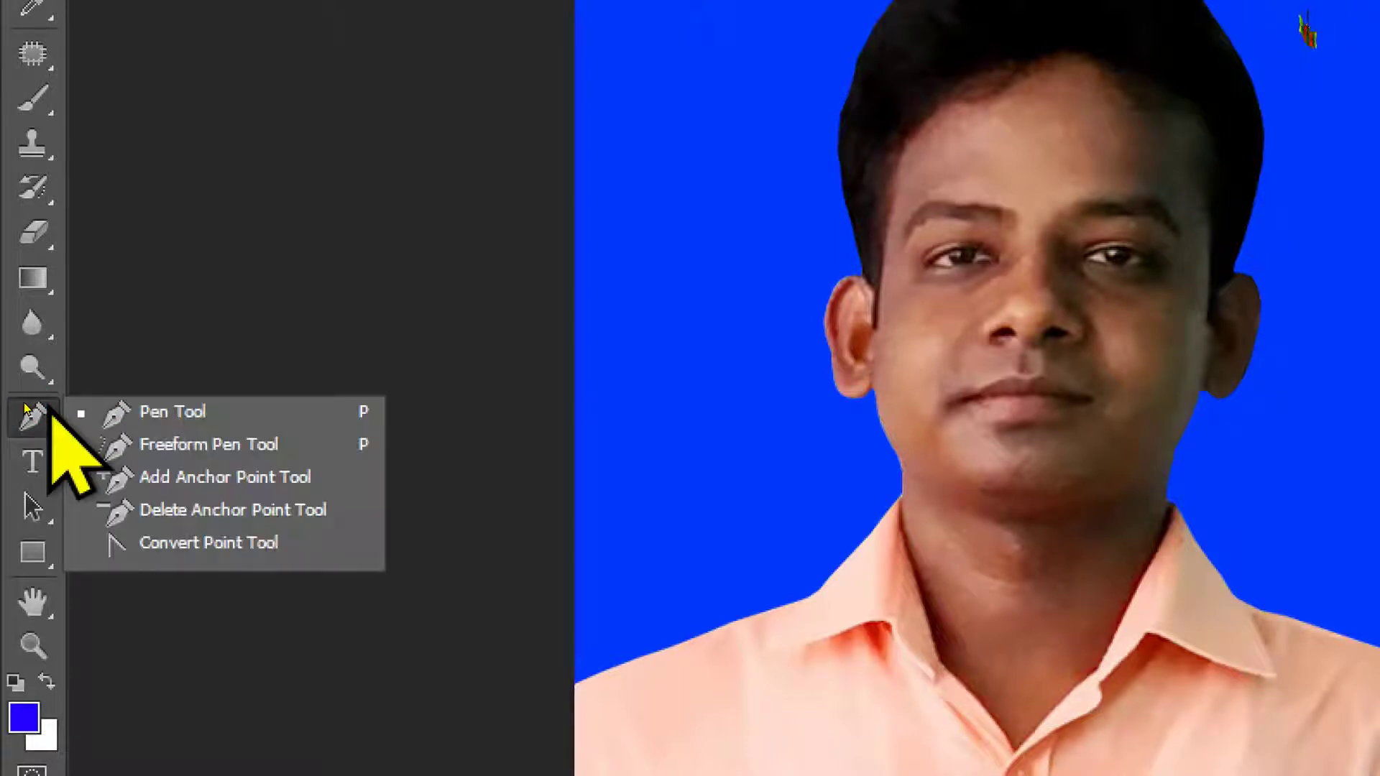
pyautogui.click(79, 411)
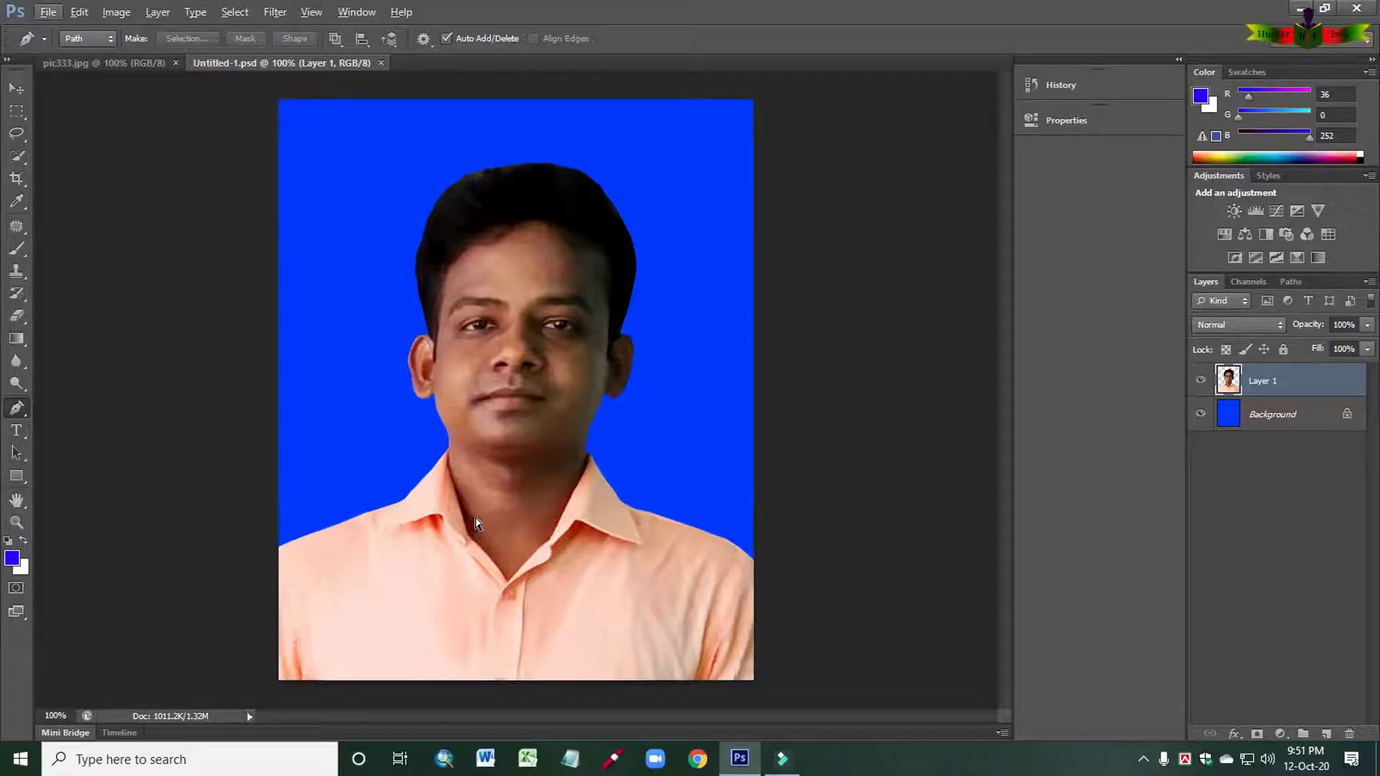
# Step: Start a path at the base of the neck and trace the left inner collar edge up to the collar's peak
pyautogui.hotkey('ctrl', '+')
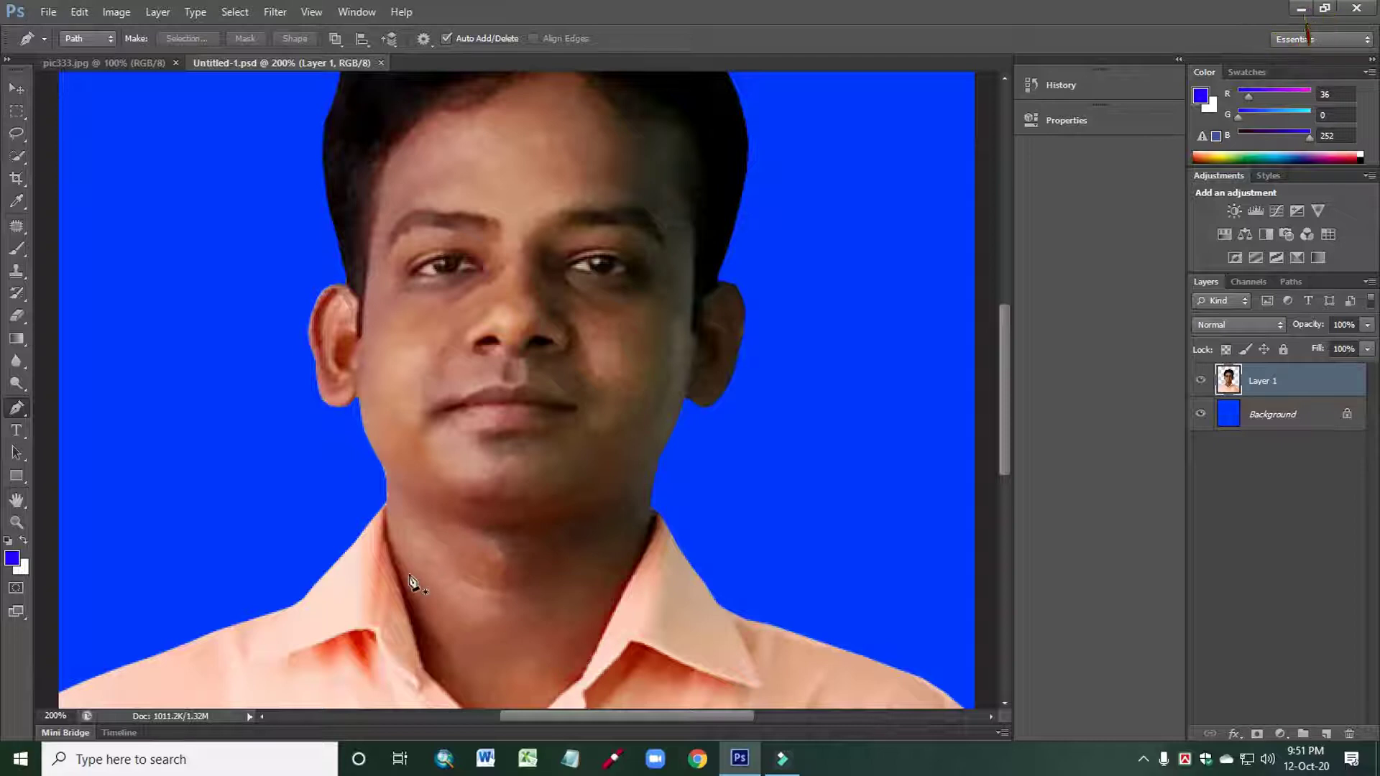
pyautogui.click(431, 652)
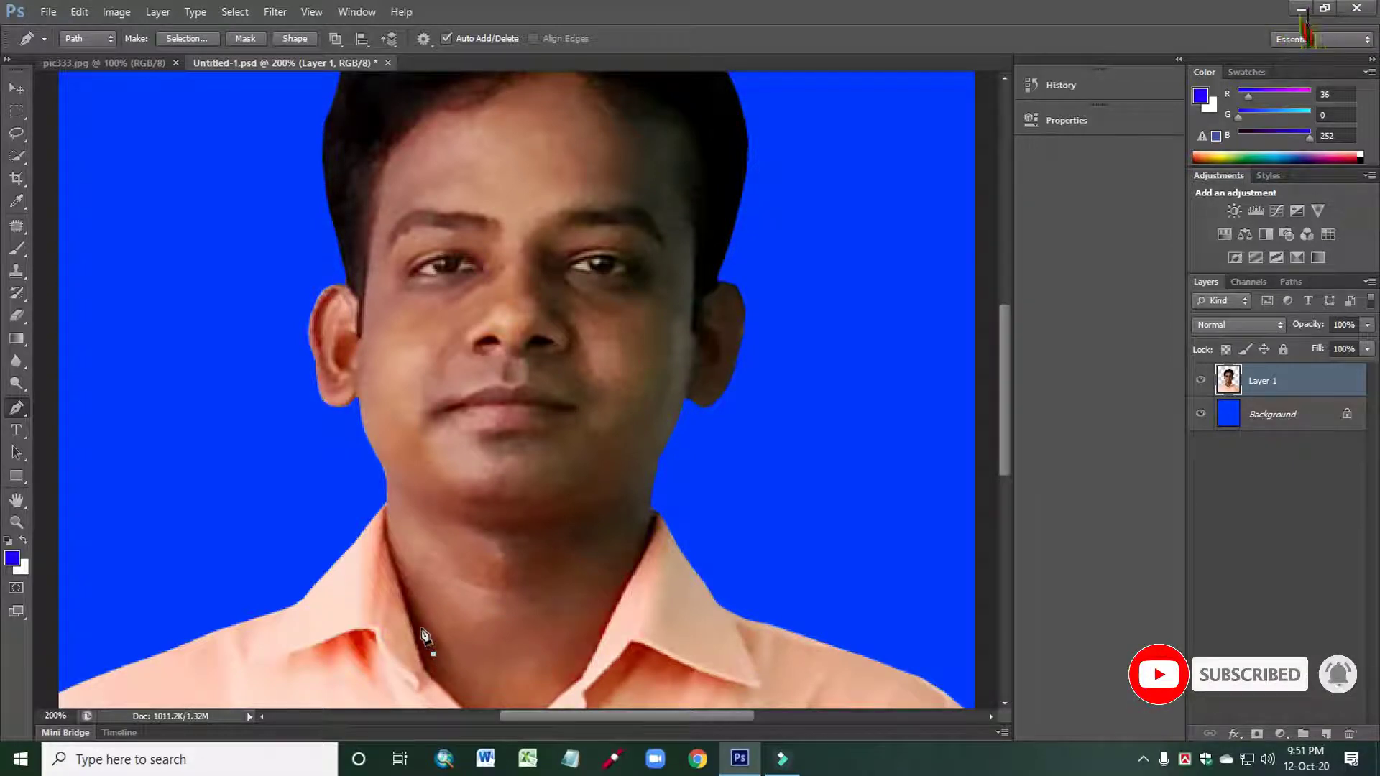
pyautogui.click(421, 628)
pyautogui.click(407, 596)
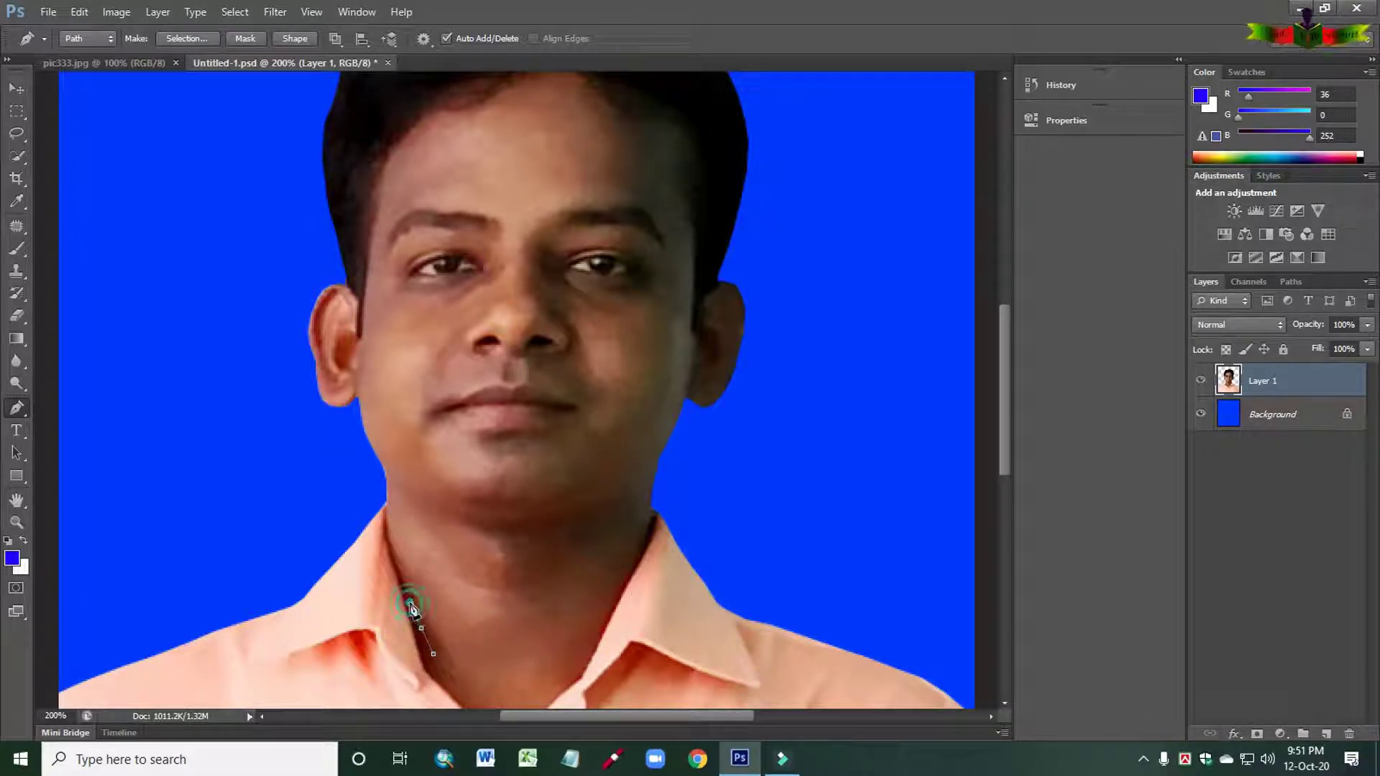
pyautogui.click(400, 568)
pyautogui.click(394, 545)
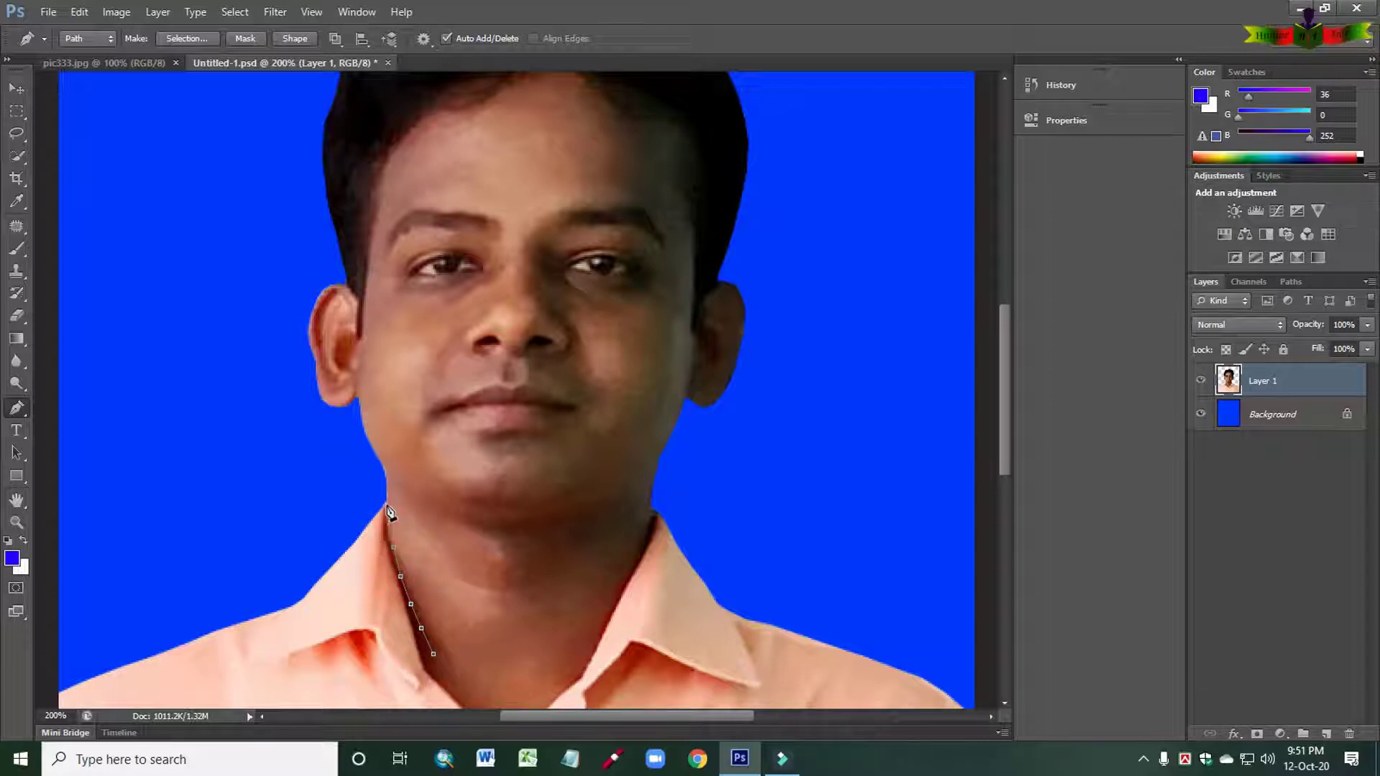
pyautogui.click(388, 509)
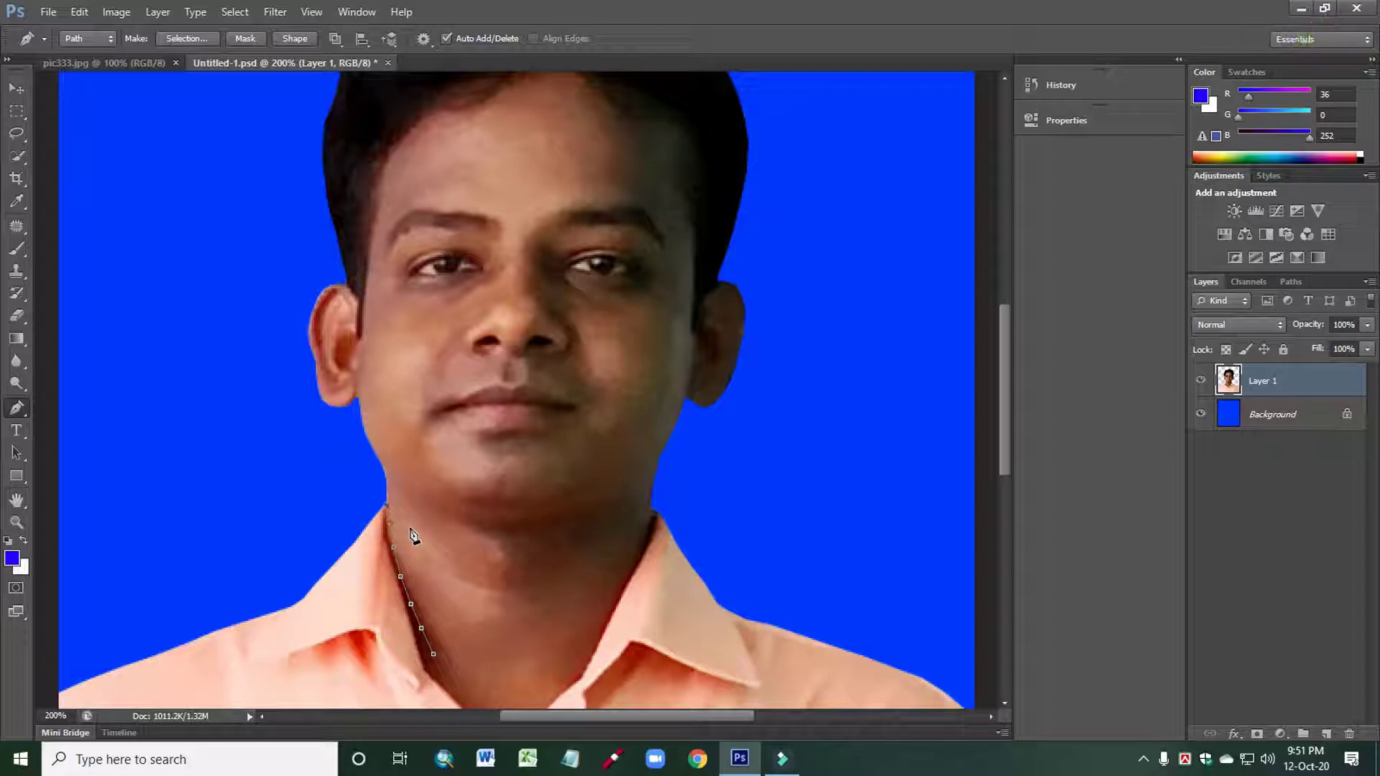
# Step: Continue the path from the collar's peak along the left neck and jaw edge up to the earlobe
pyautogui.click(388, 488)
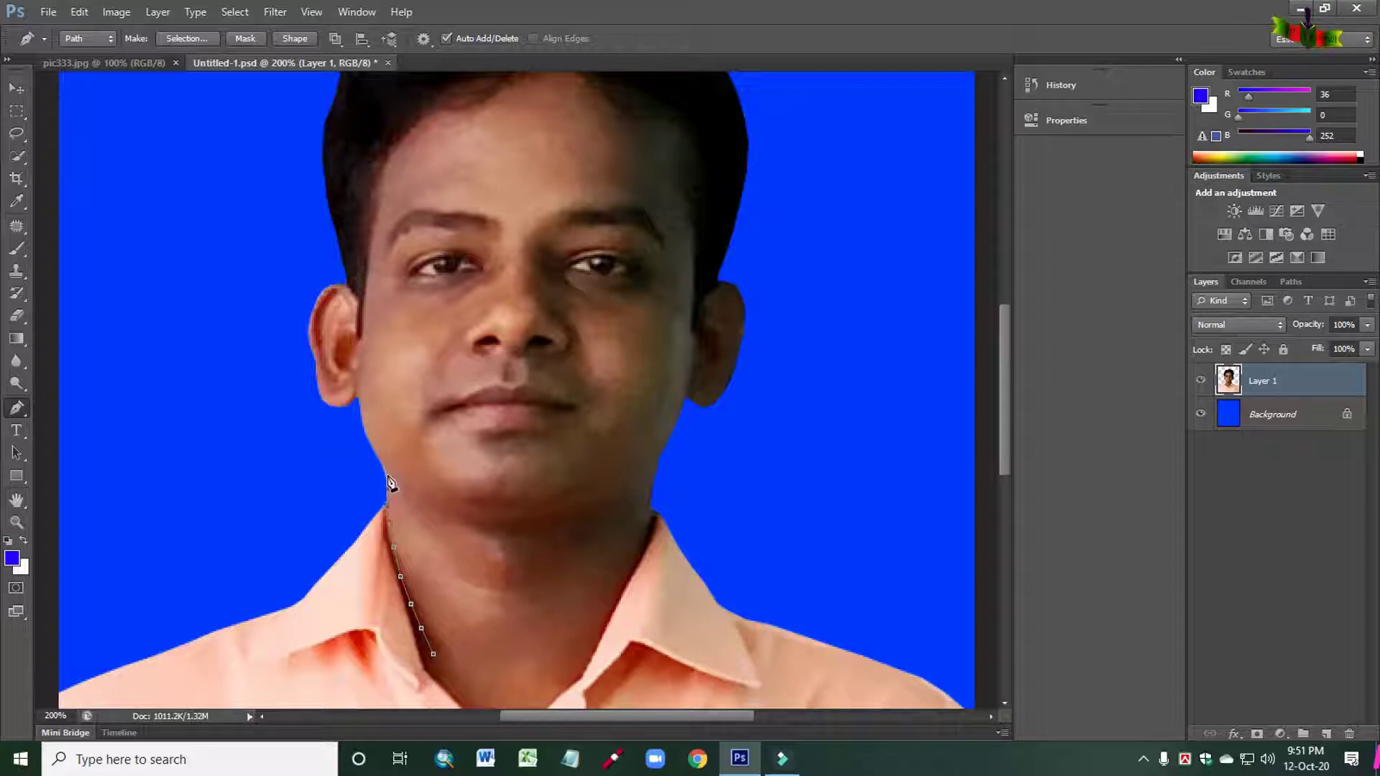
pyautogui.click(372, 444)
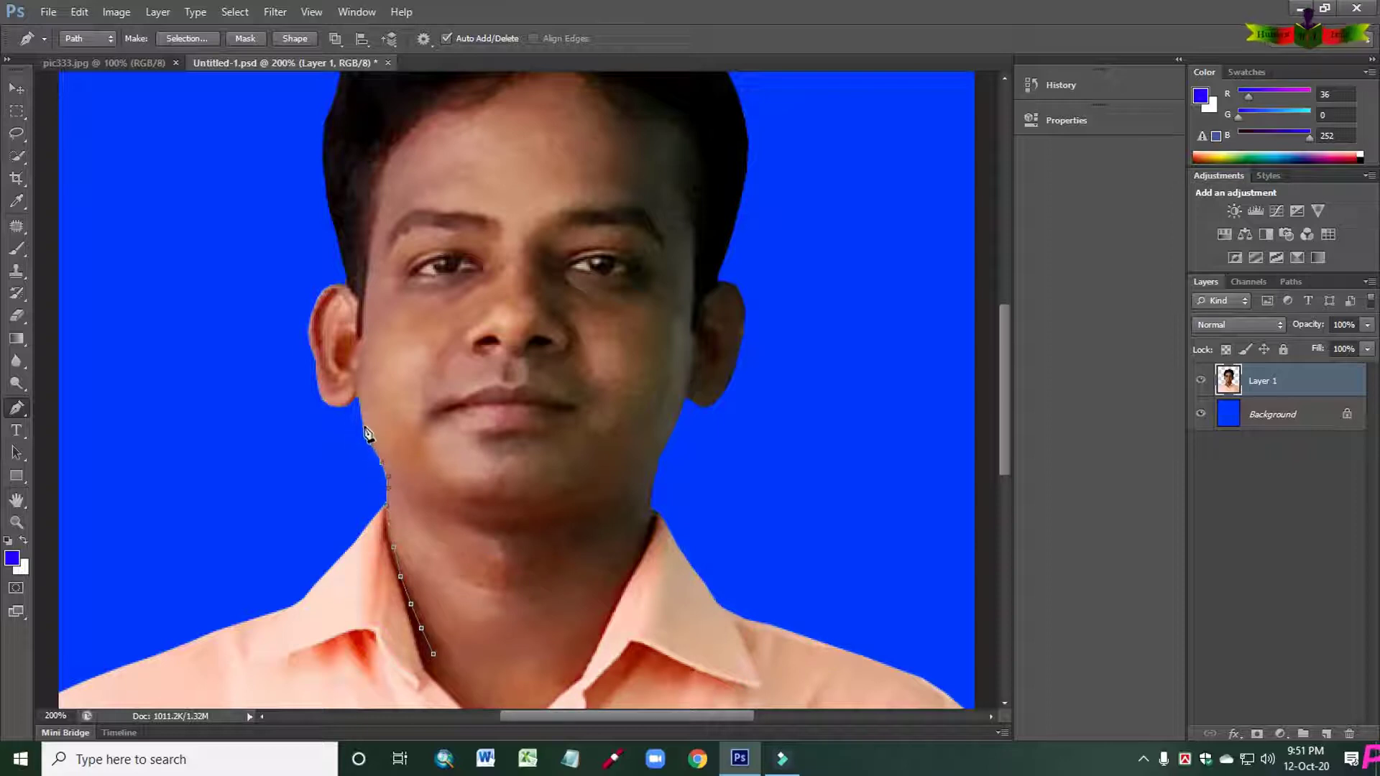
pyautogui.click(362, 424)
pyautogui.click(361, 415)
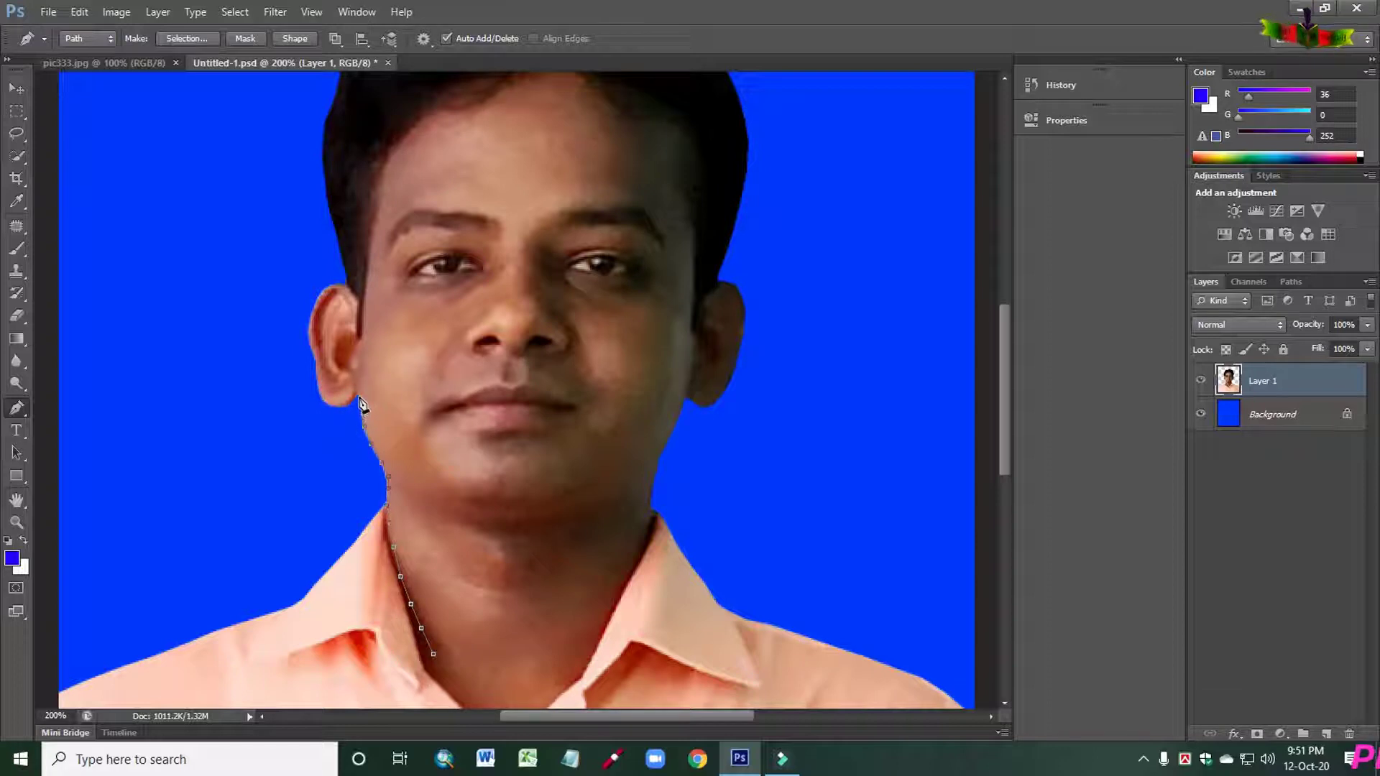
pyautogui.click(360, 401)
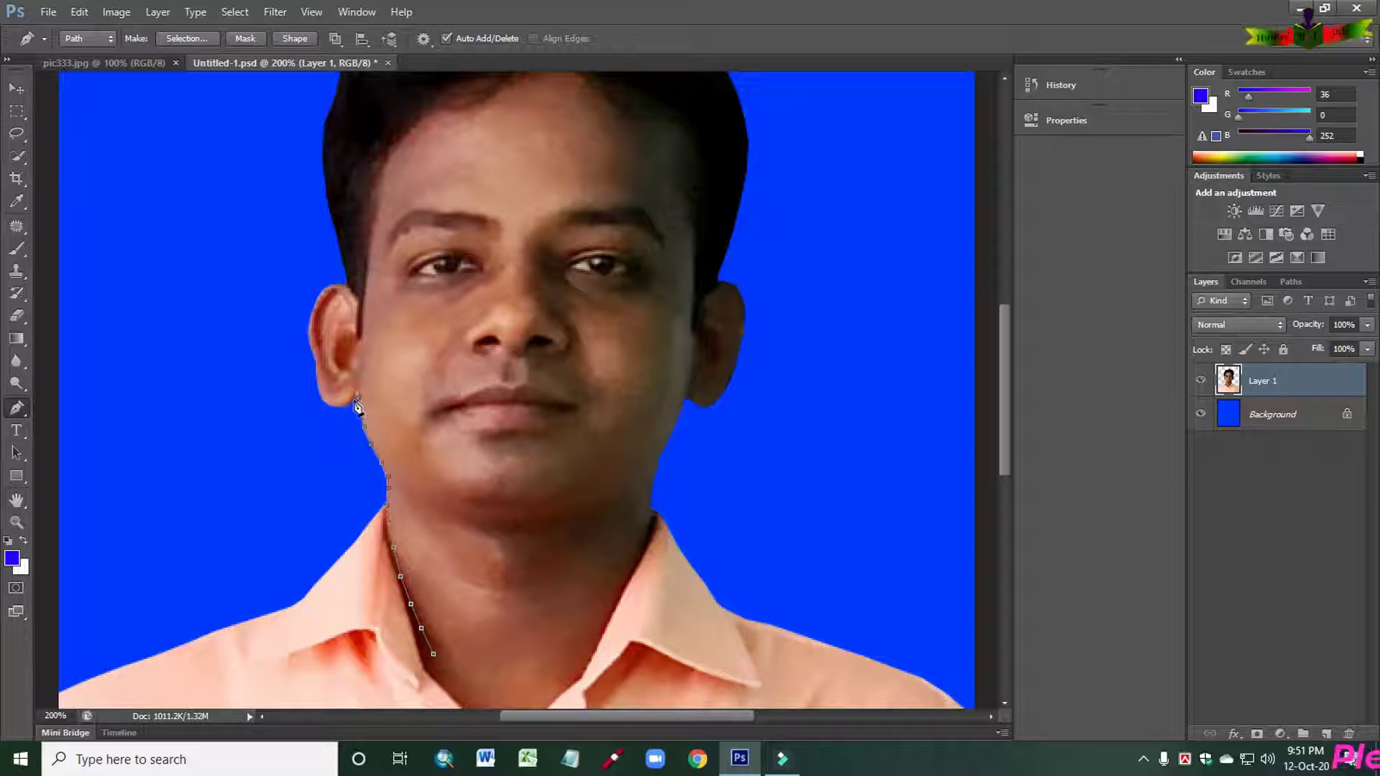
# Step: Trace the path around the left earlobe and up the lower outer edge of the ear
pyautogui.click(353, 401)
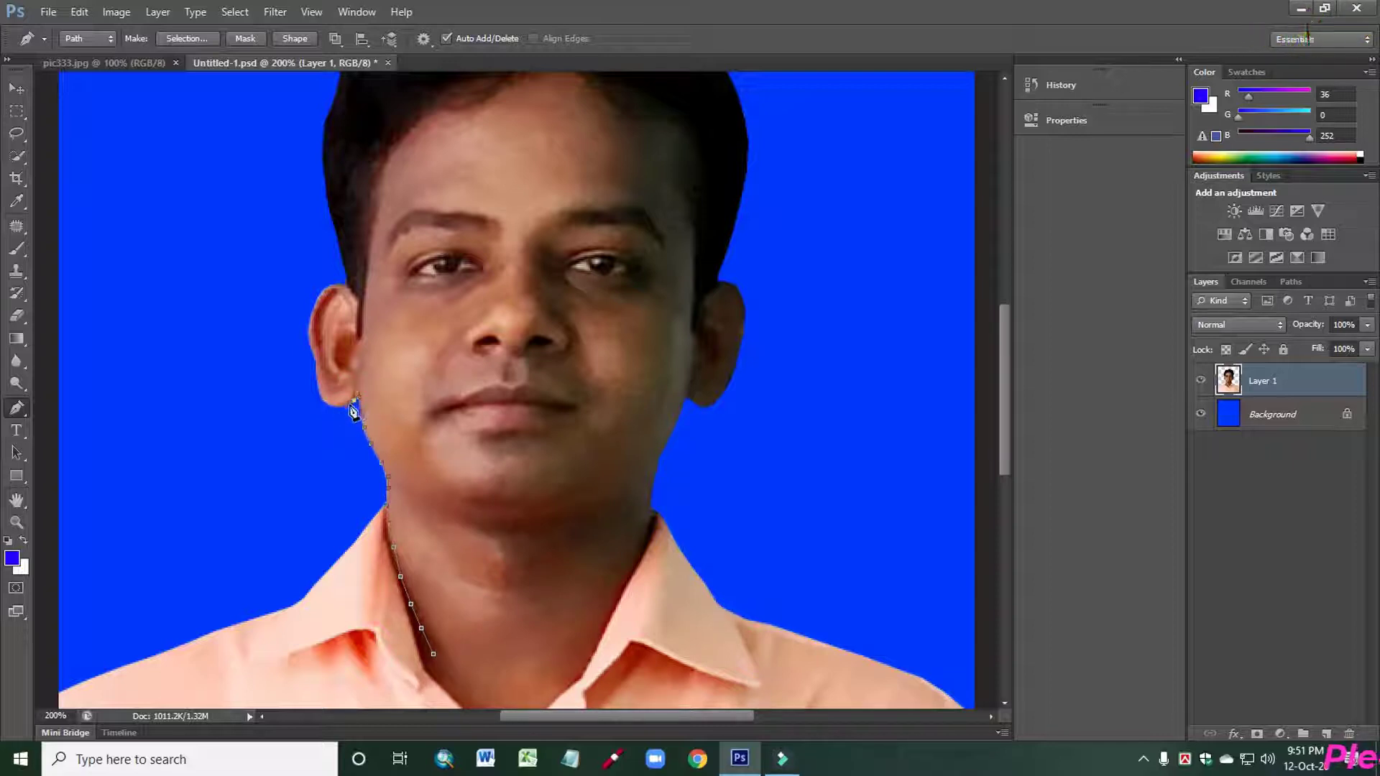
pyautogui.click(349, 406)
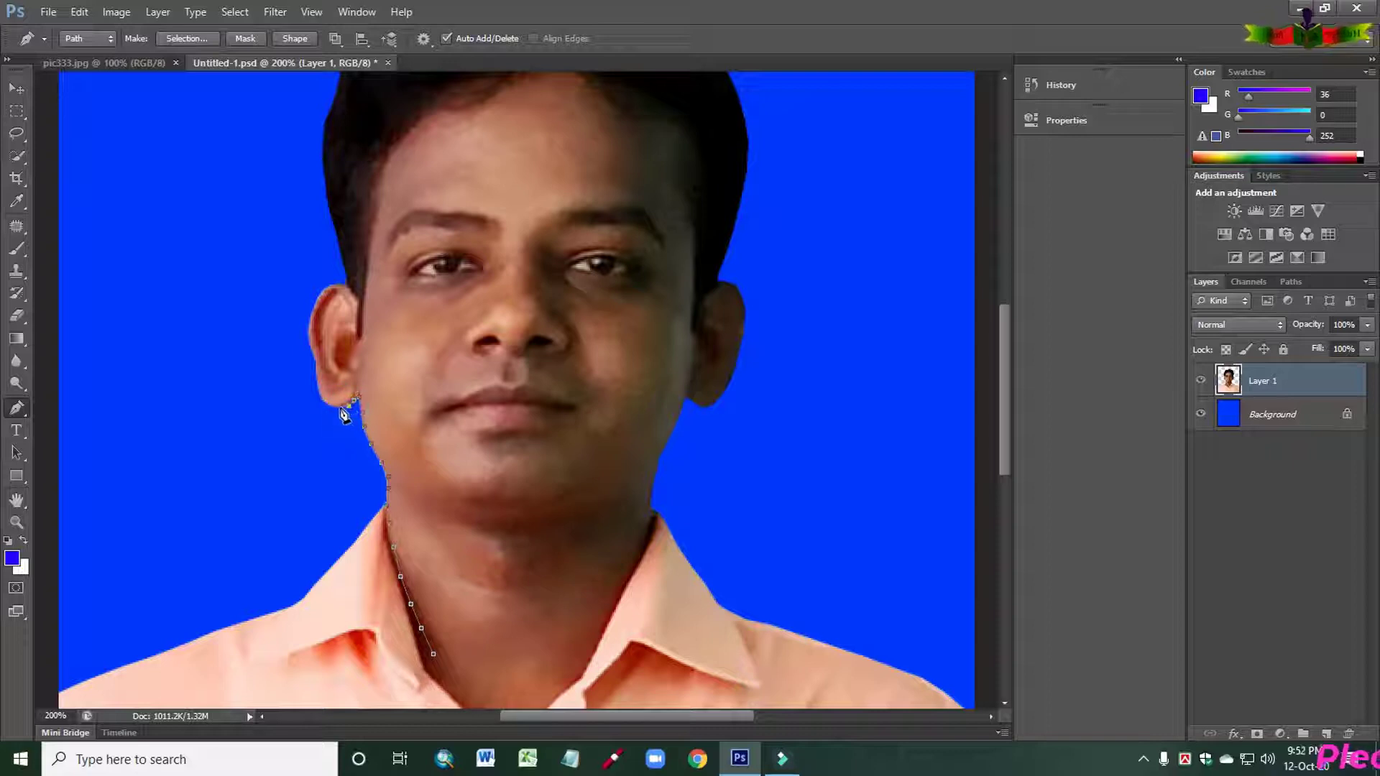
pyautogui.click(340, 407)
pyautogui.click(330, 408)
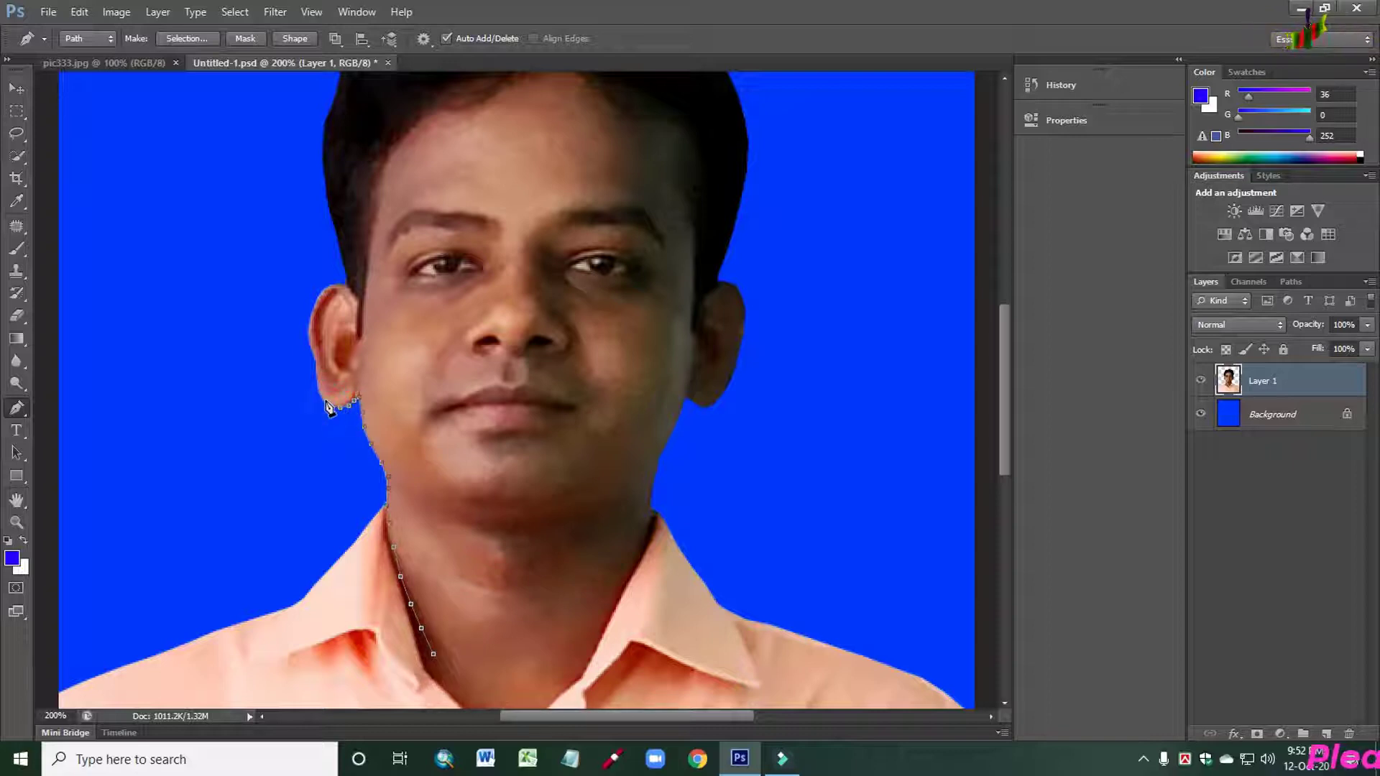
pyautogui.click(318, 392)
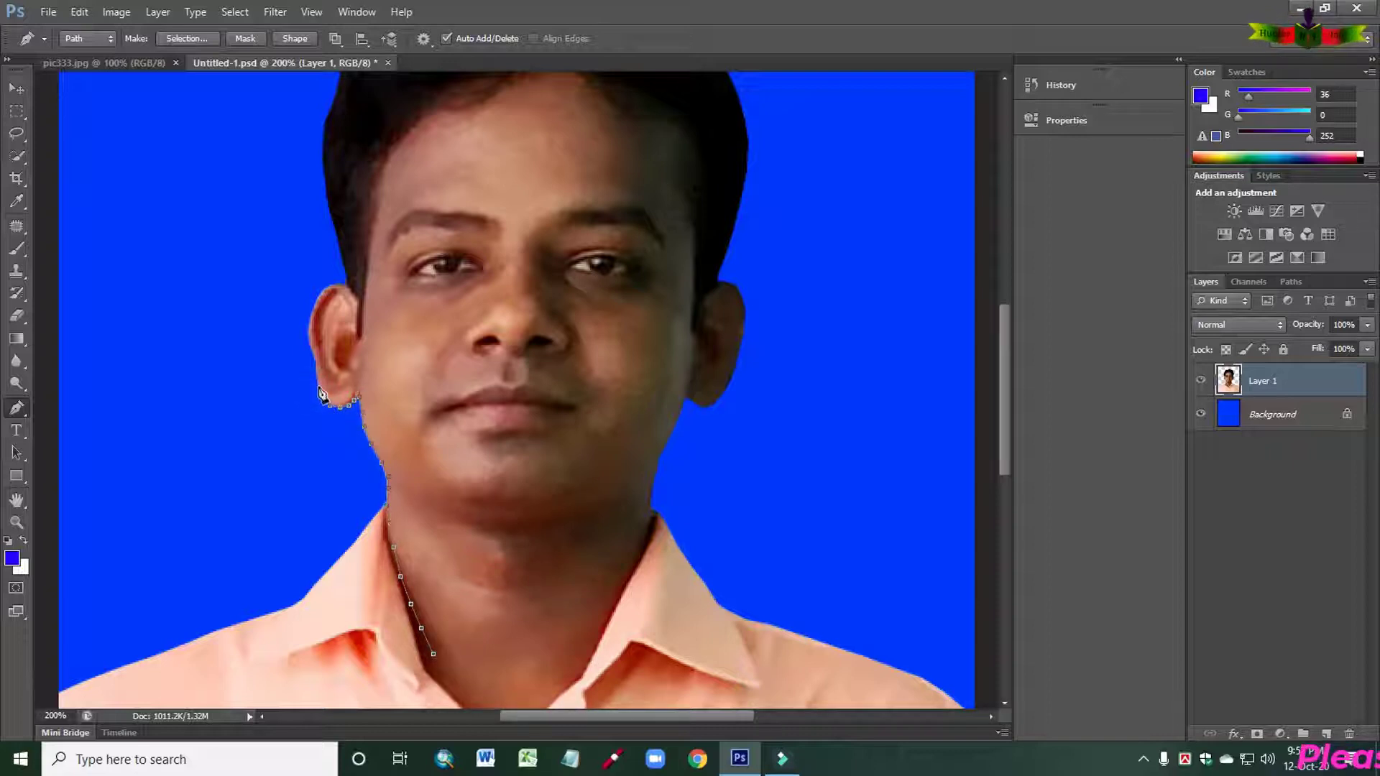
pyautogui.click(319, 379)
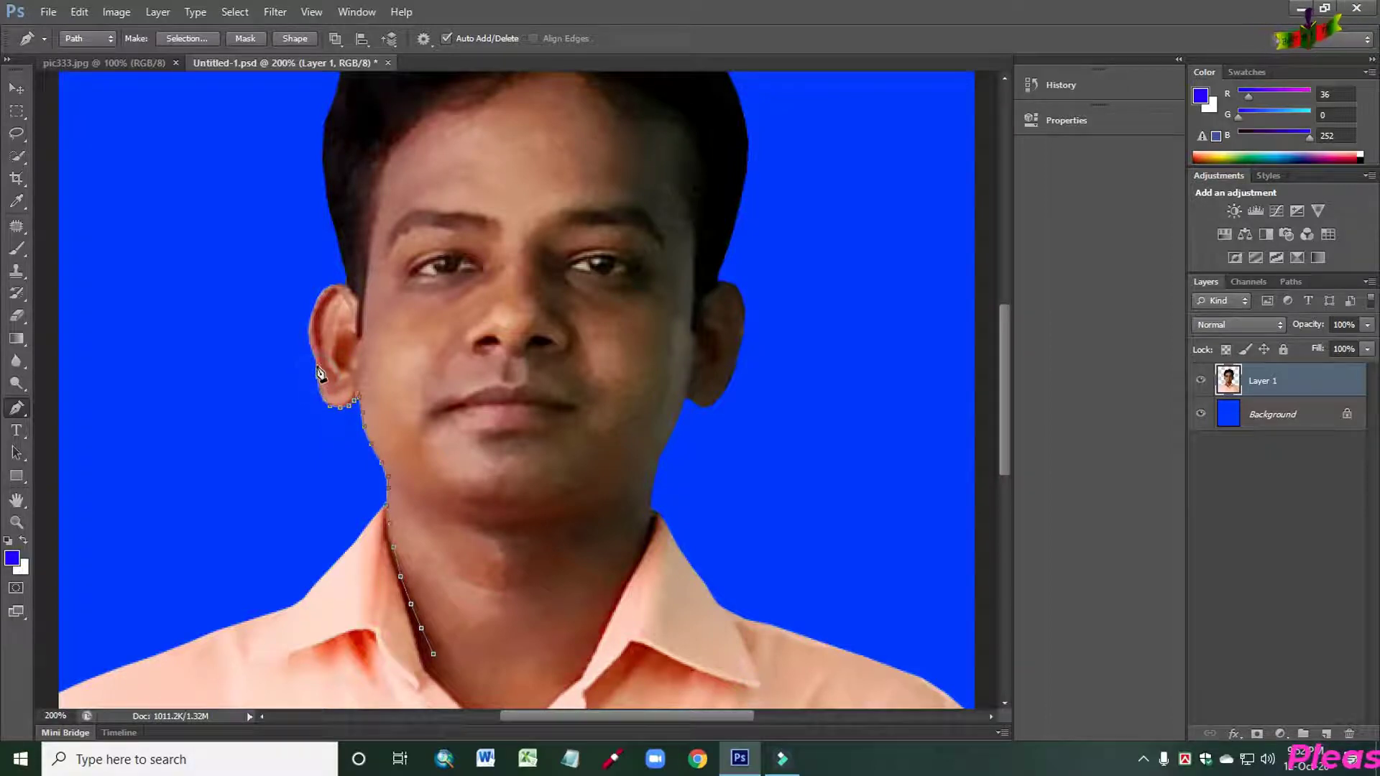
pyautogui.click(317, 363)
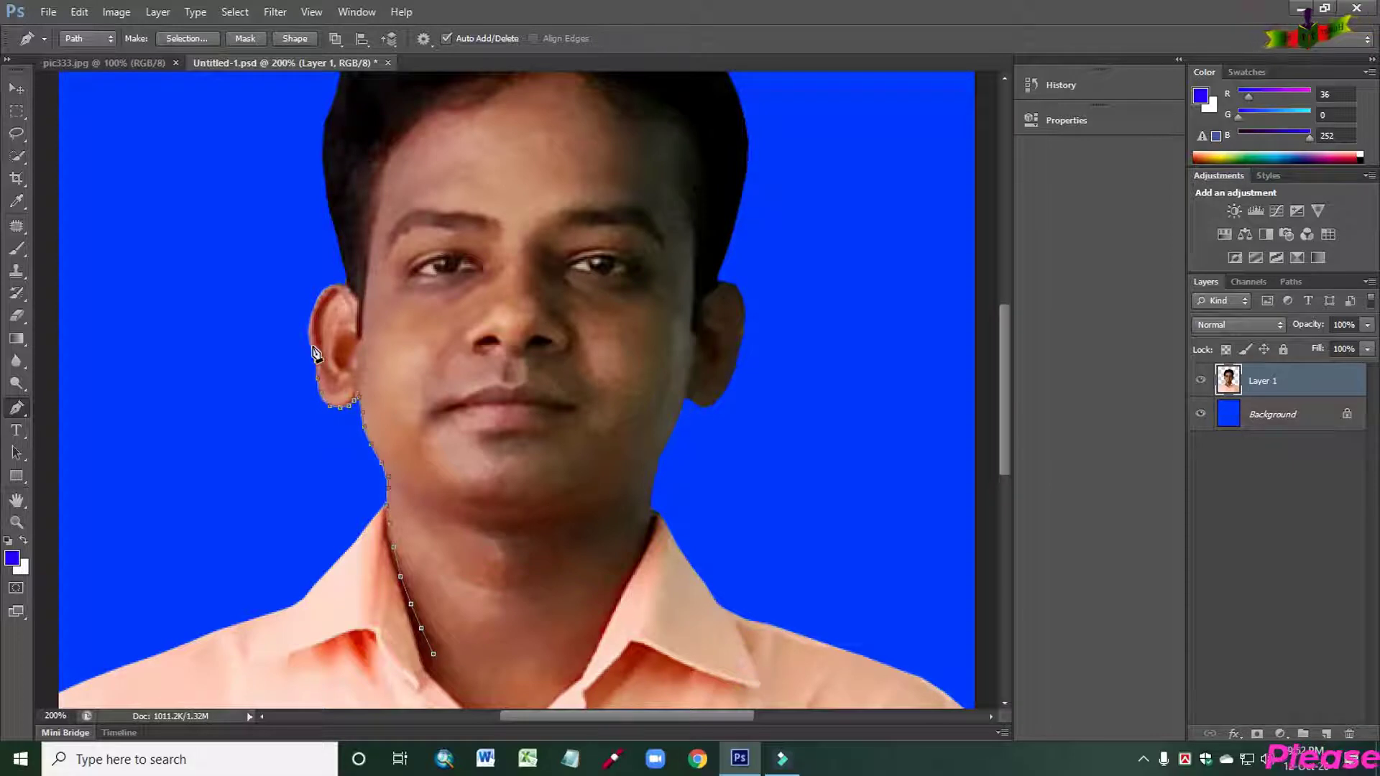
# Step: Extend the path around the upper outer rim of the left ear to where it meets the hair
pyautogui.click(313, 351)
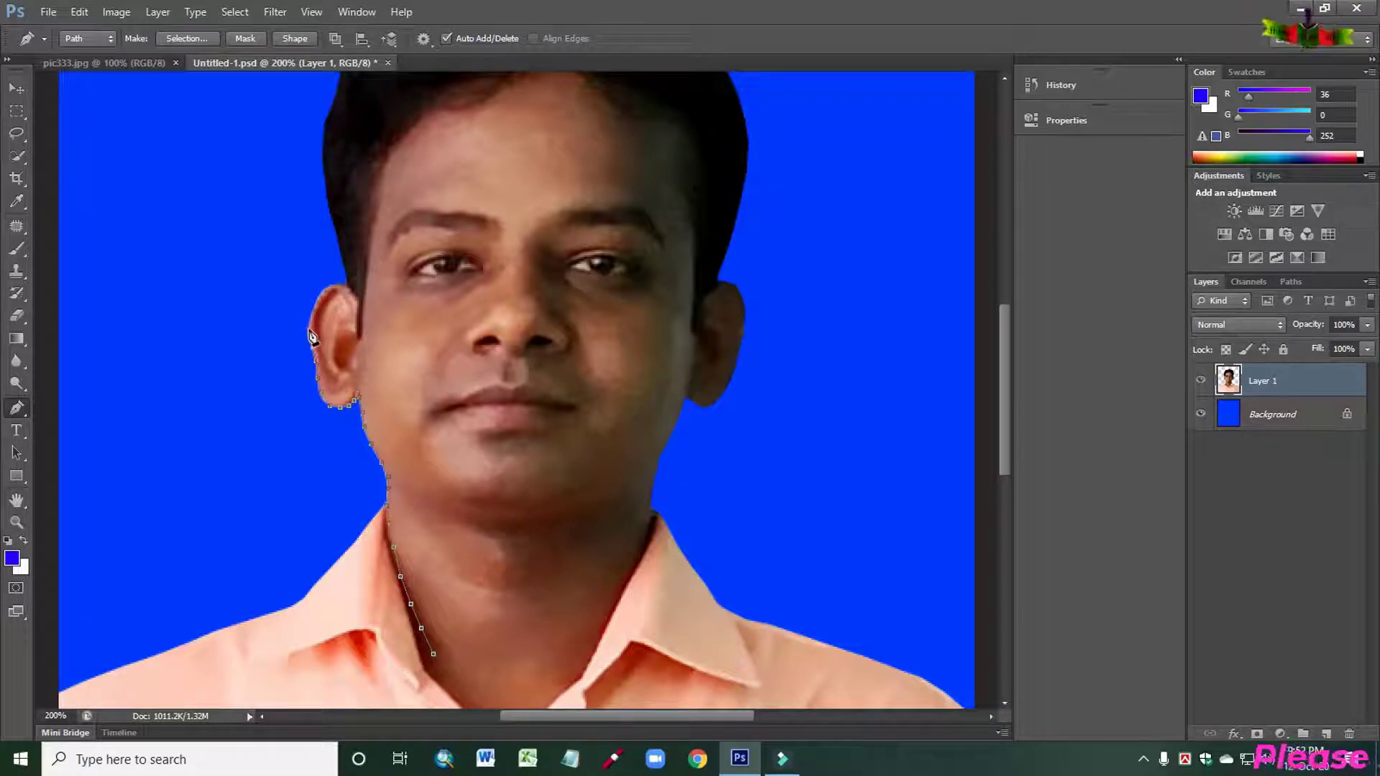
pyautogui.click(312, 327)
pyautogui.click(313, 316)
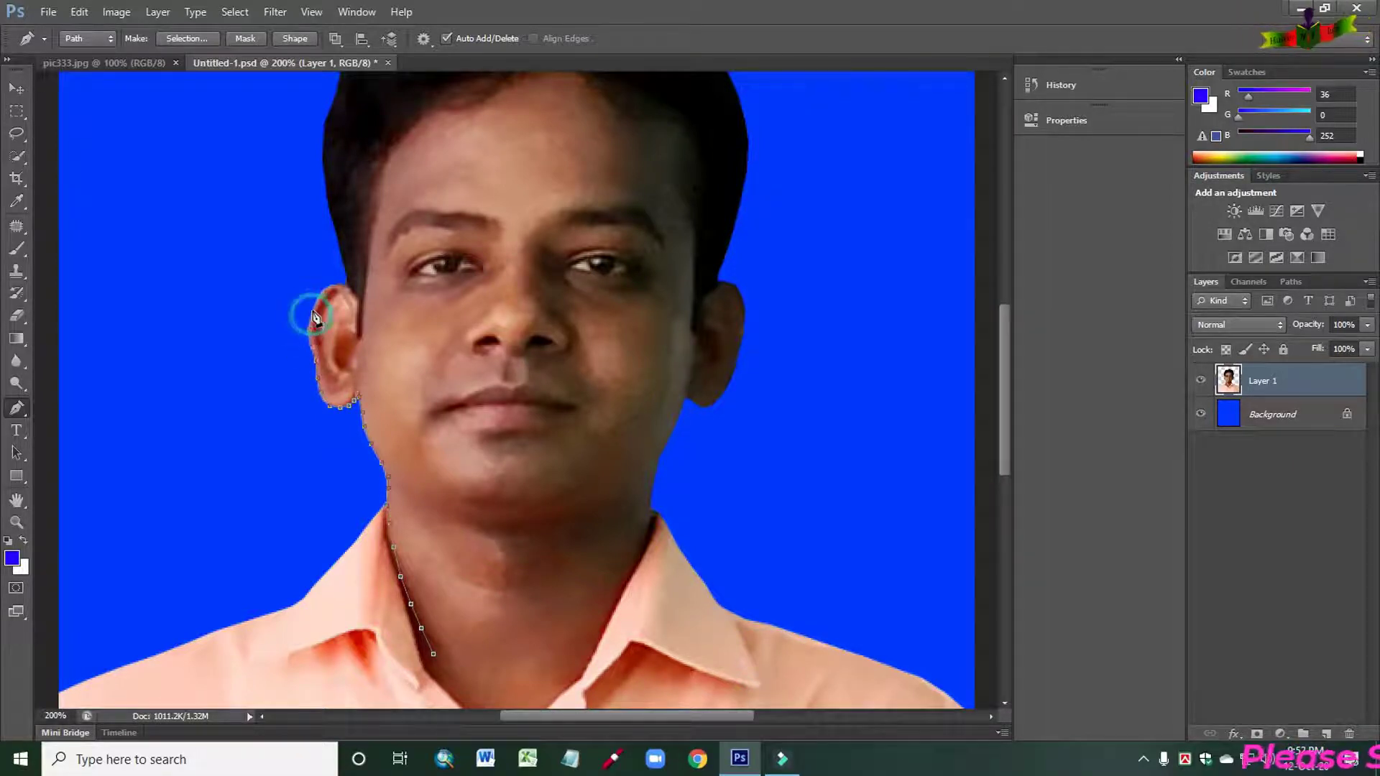
pyautogui.click(316, 302)
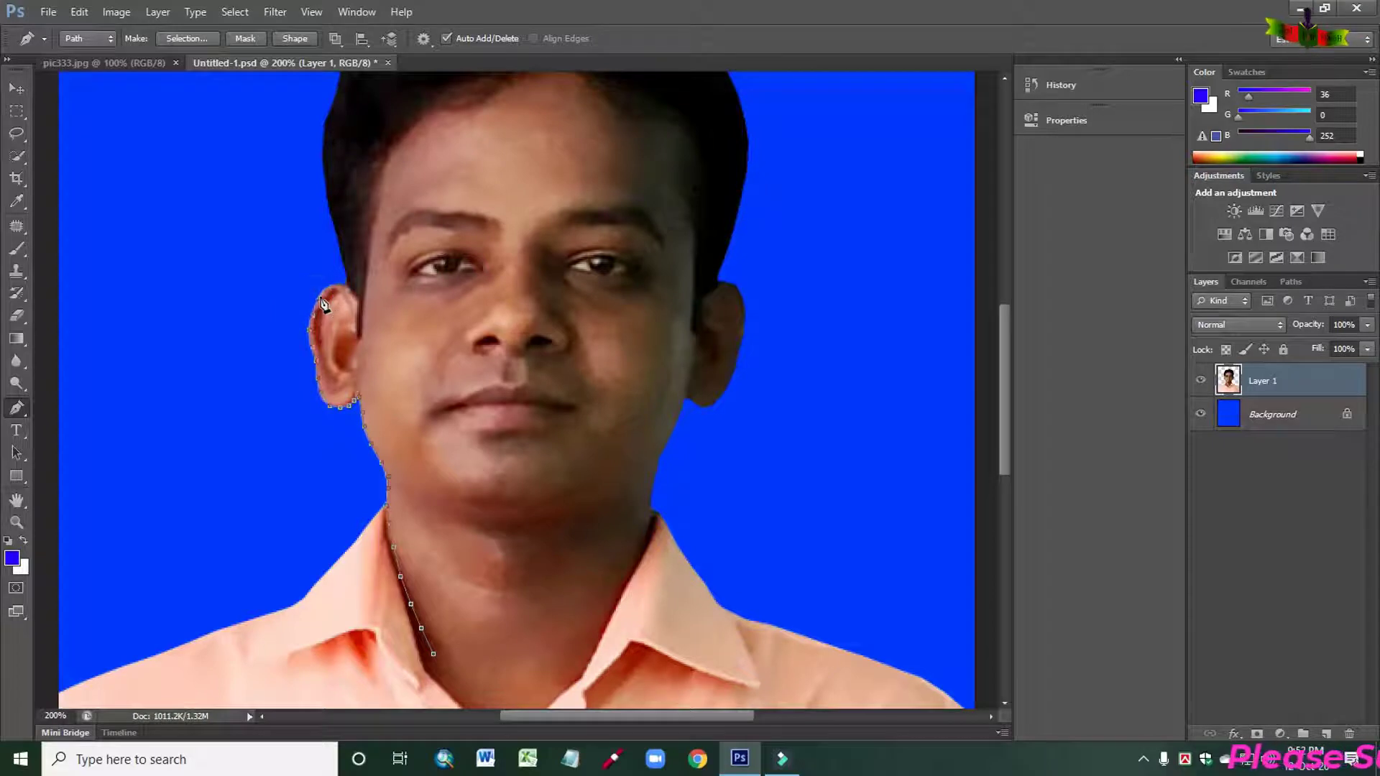
pyautogui.click(325, 290)
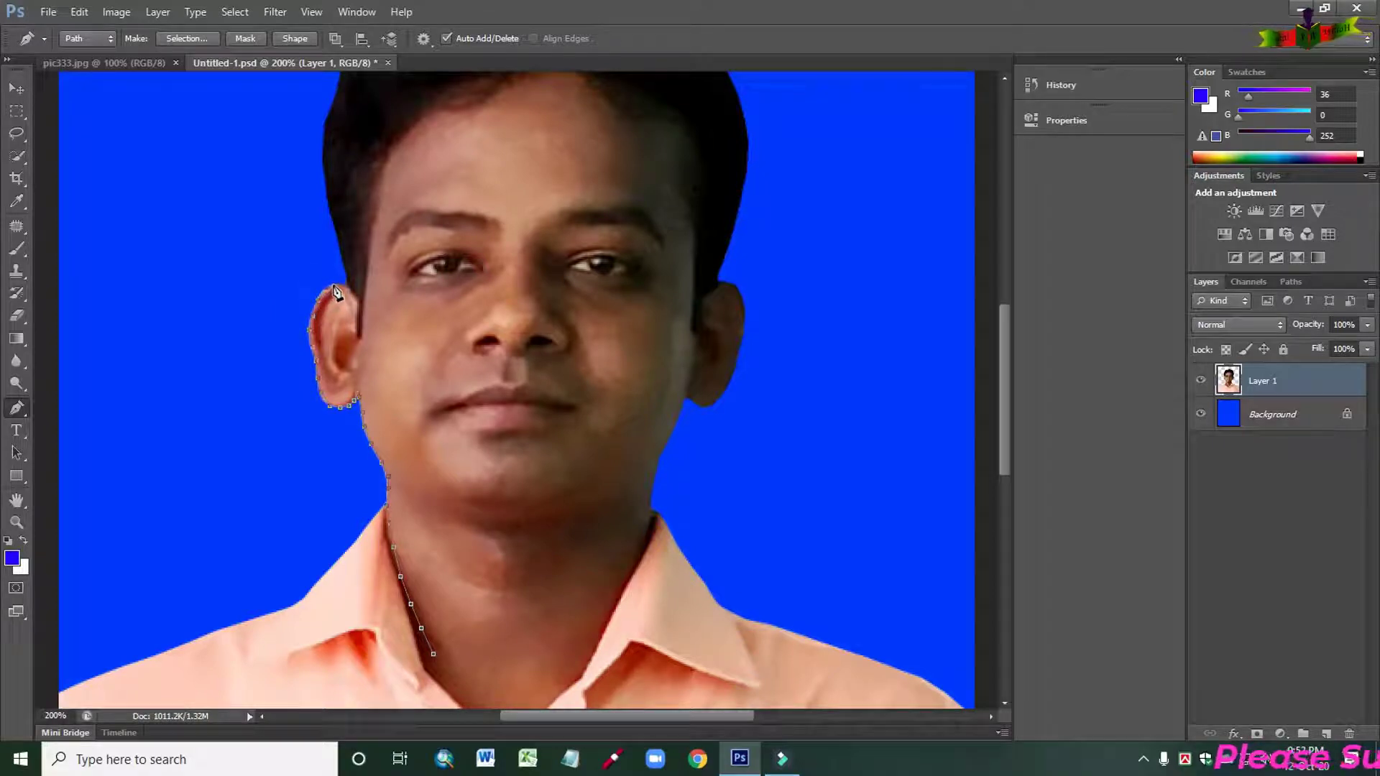
pyautogui.click(337, 296)
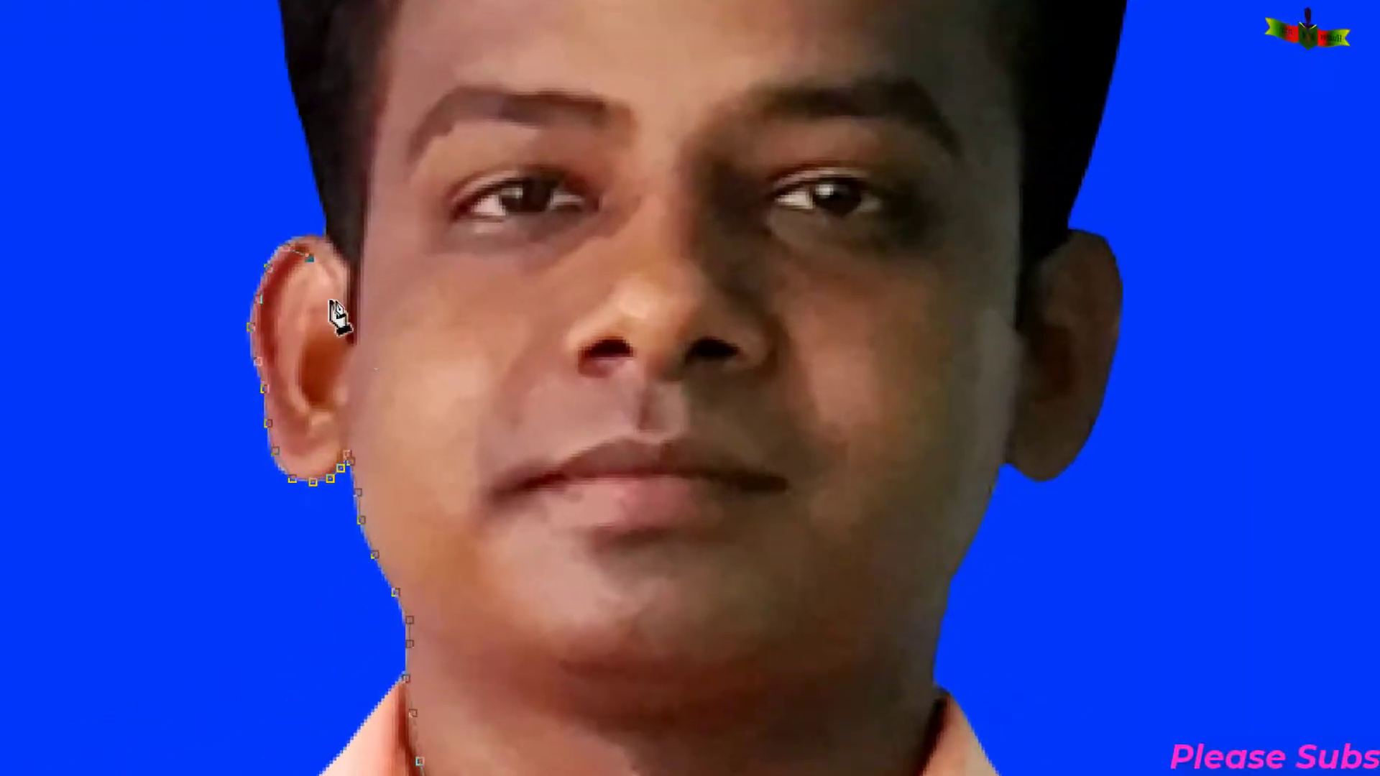
pyautogui.click(310, 258)
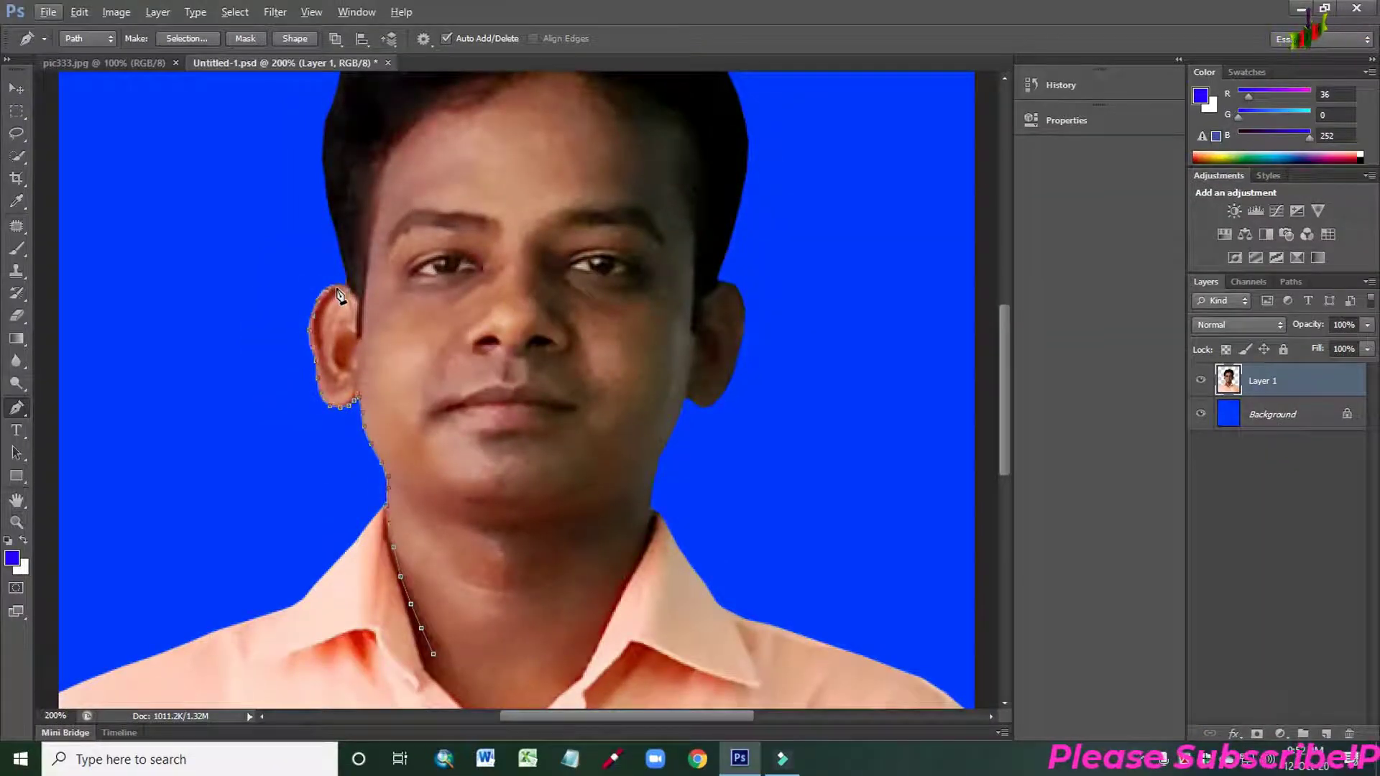
pyautogui.click(334, 287)
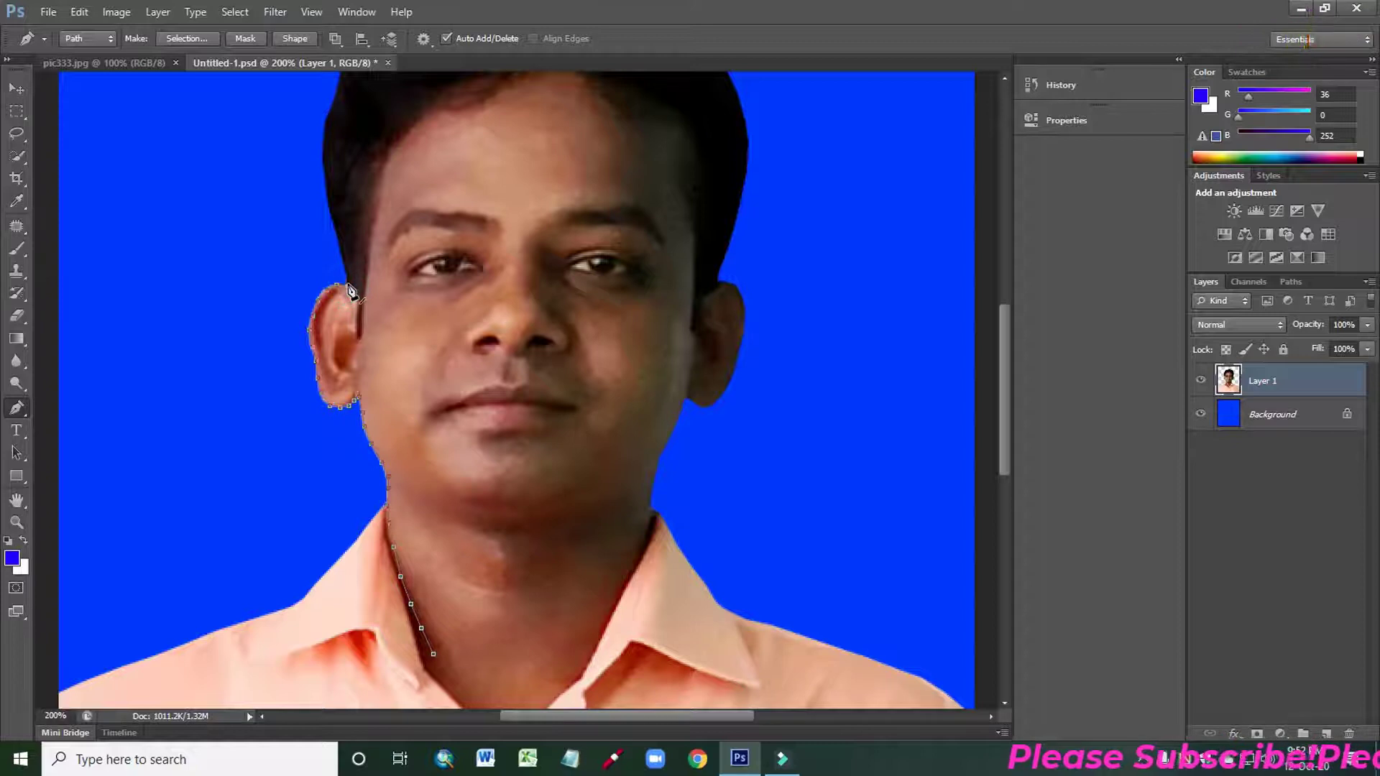
pyautogui.click(348, 278)
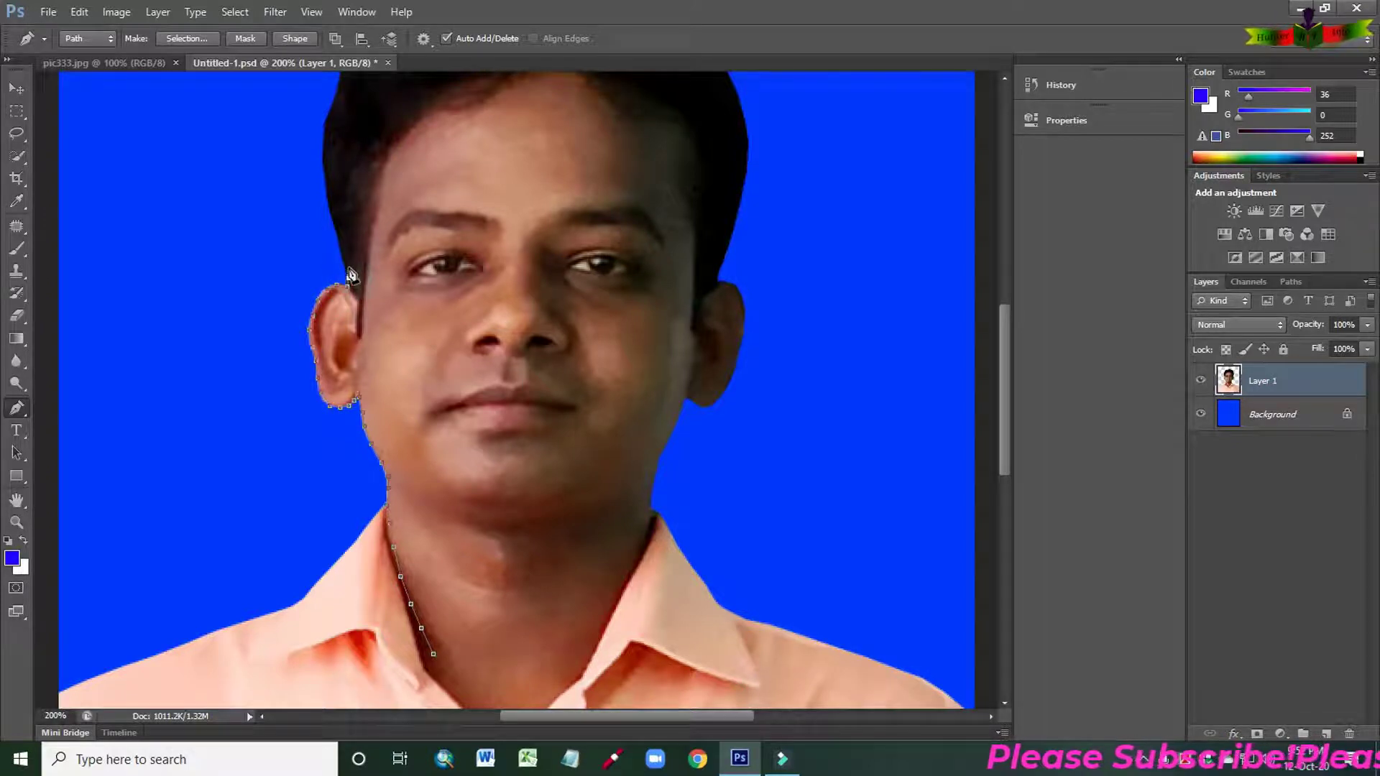
pyautogui.click(348, 266)
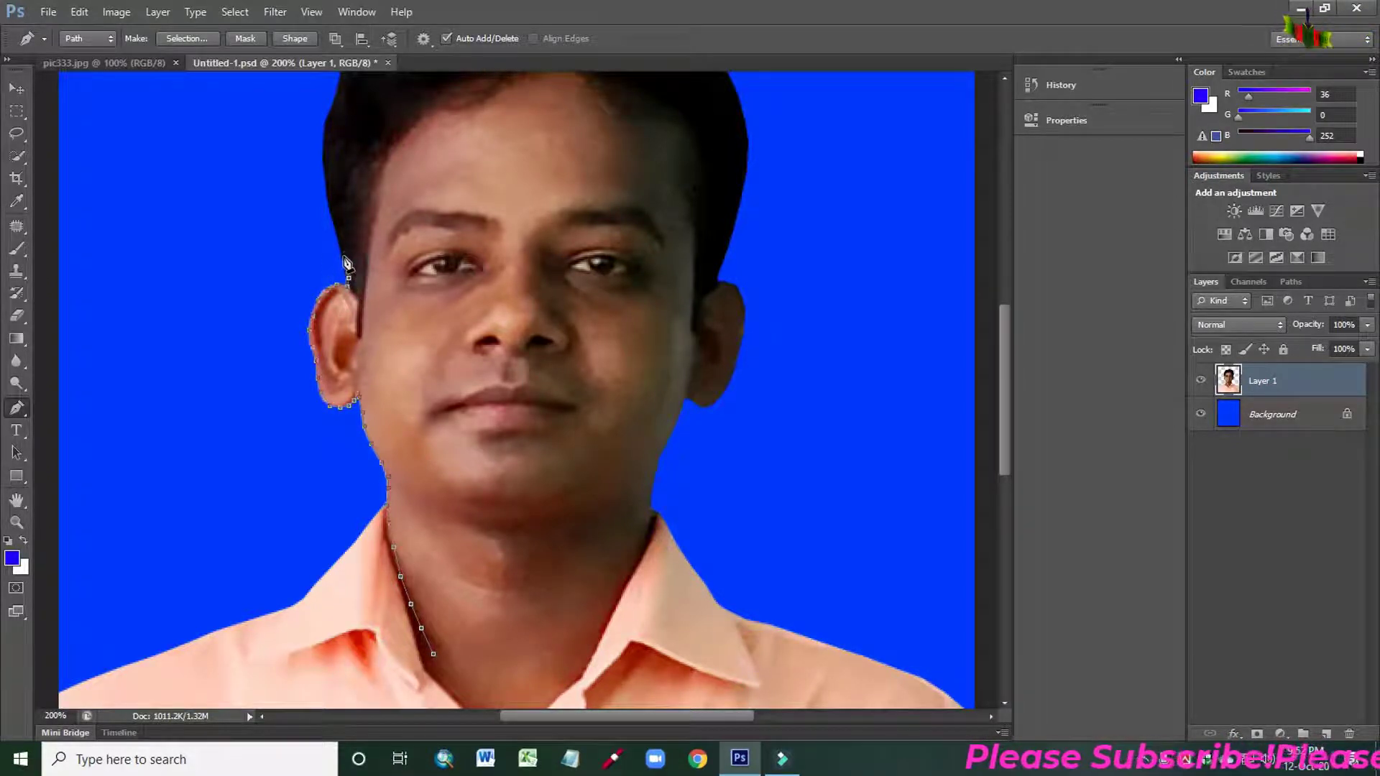
pyautogui.click(342, 246)
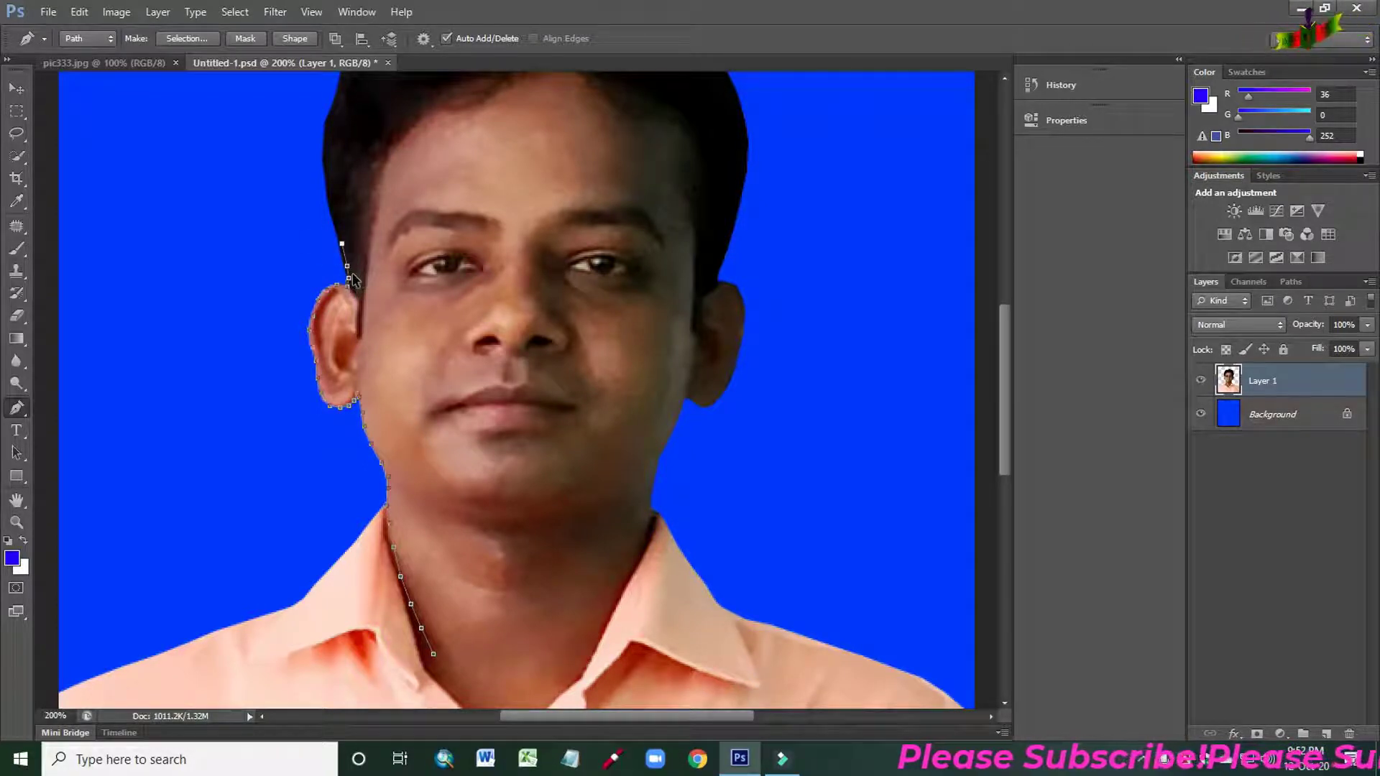
pyautogui.hotkey('ctrl', 'z')
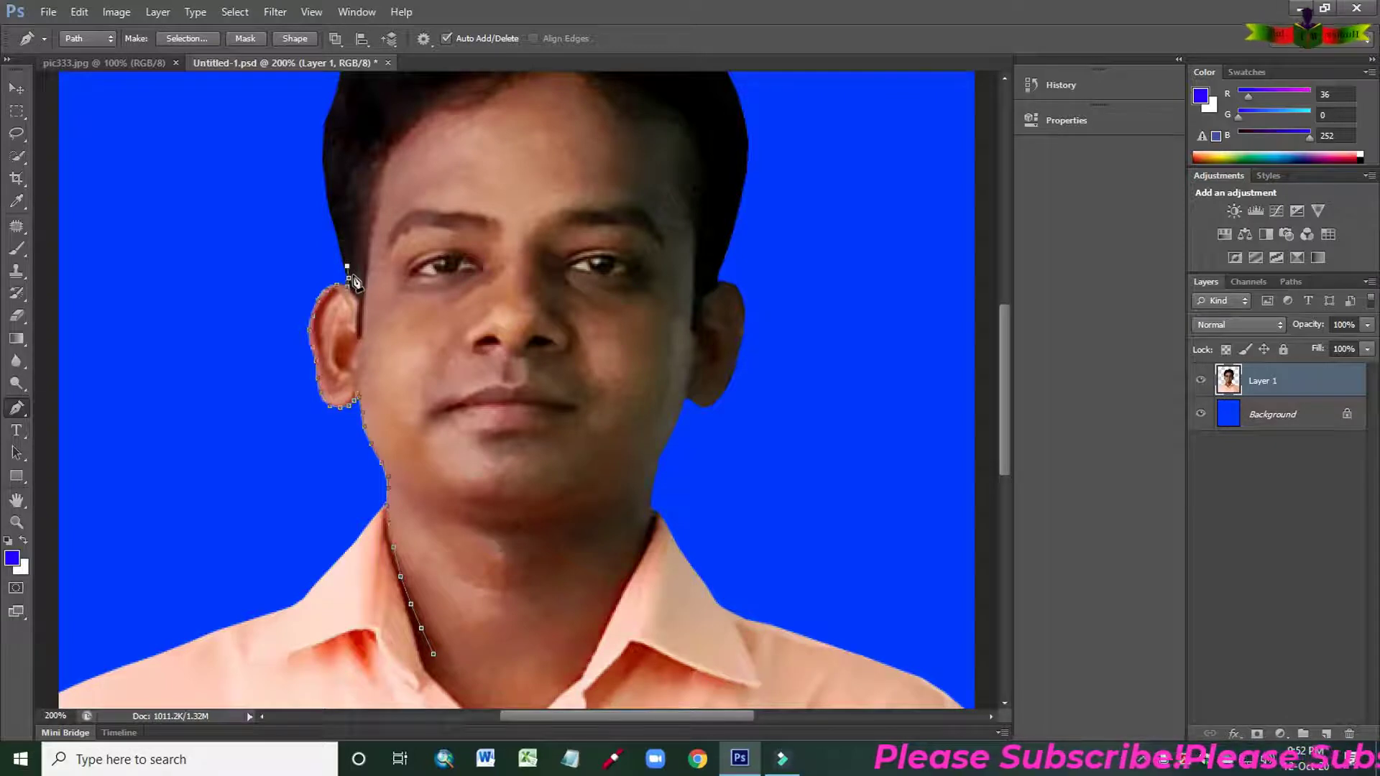
pyautogui.hotkey('ctrl', 'z')
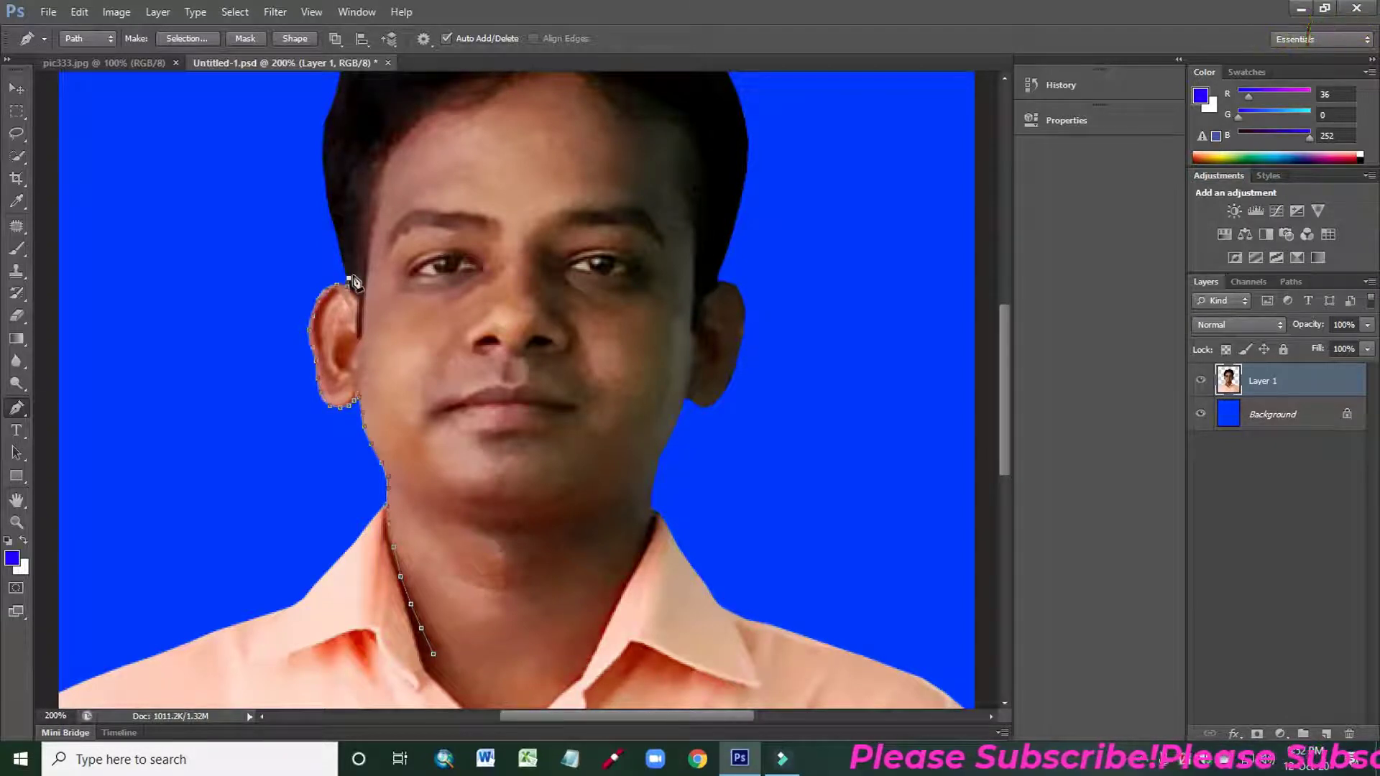
# Step: Extend the path from the top of the left ear up the outer edge of the sideburn and side hair
pyautogui.click(345, 270)
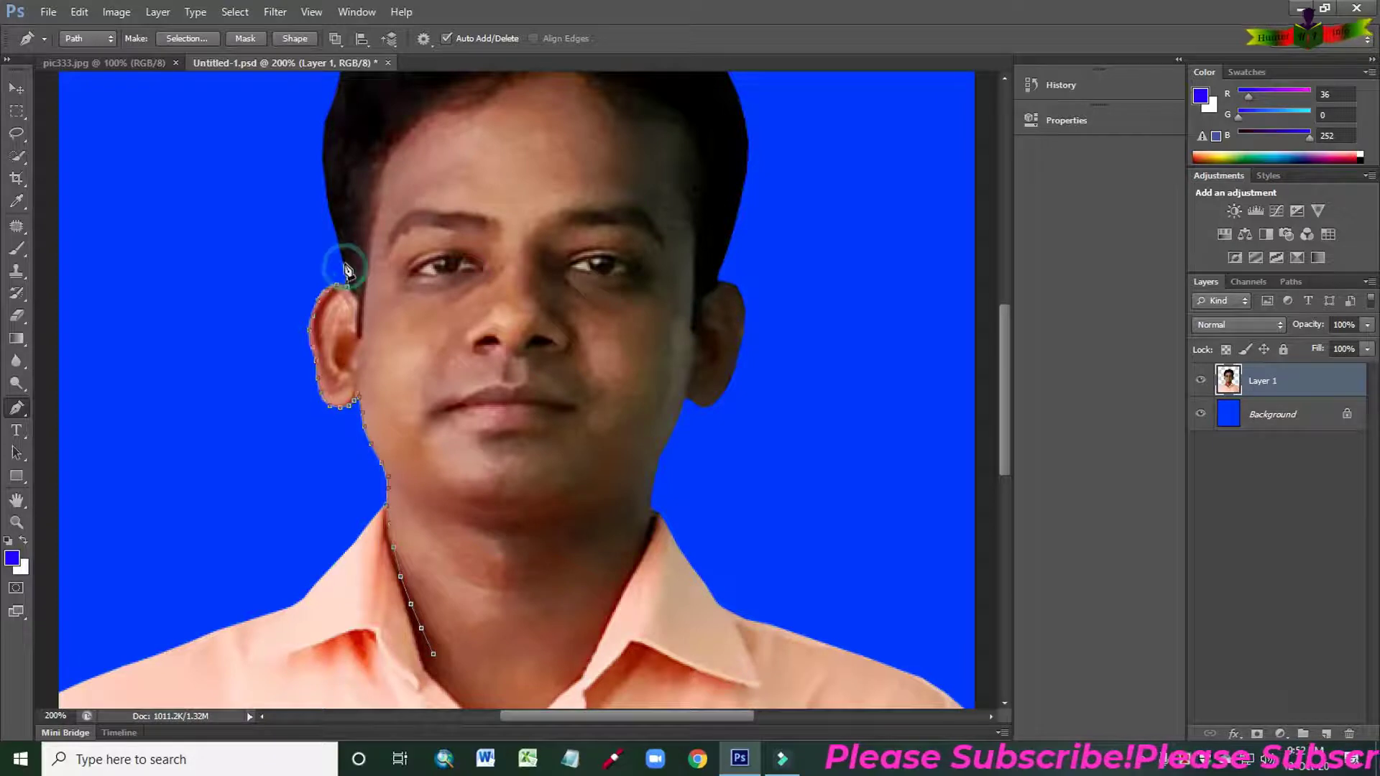
pyautogui.click(342, 251)
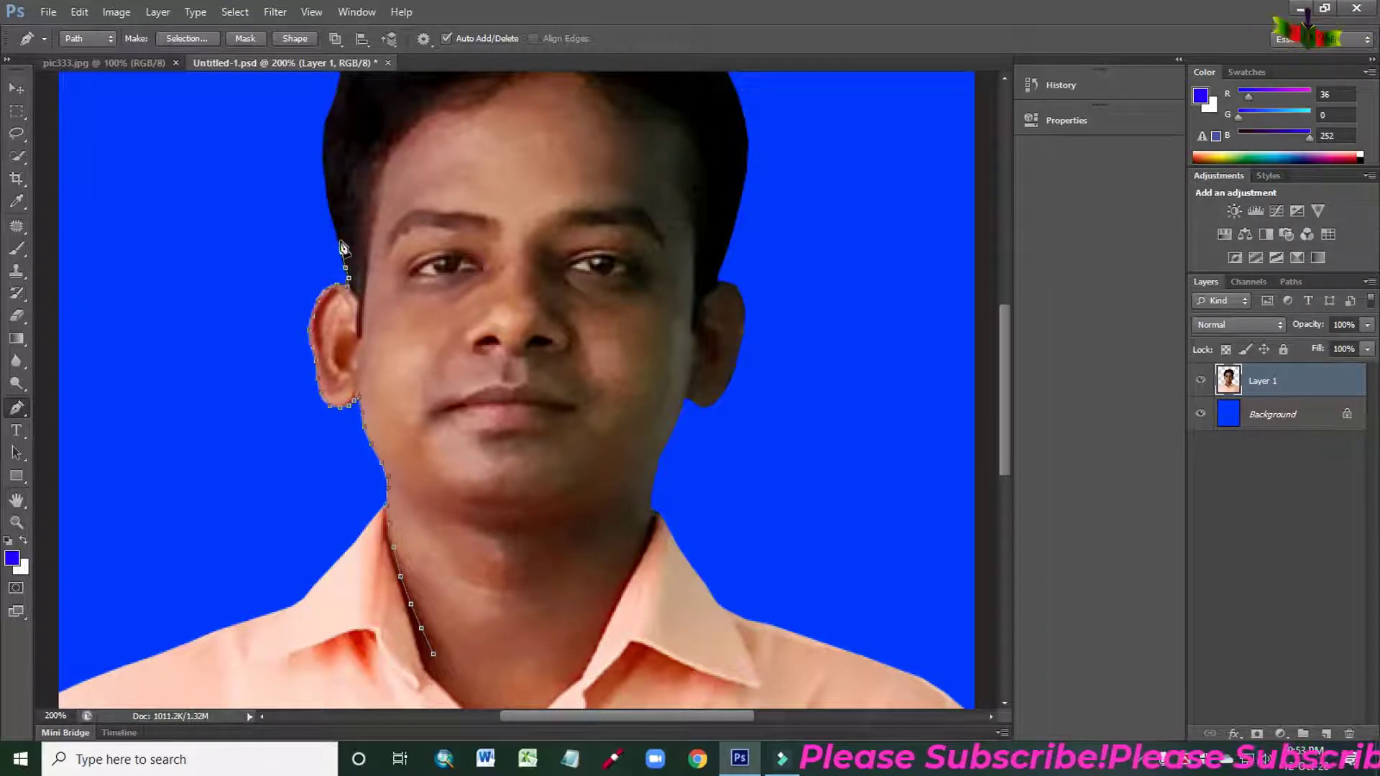
pyautogui.click(337, 231)
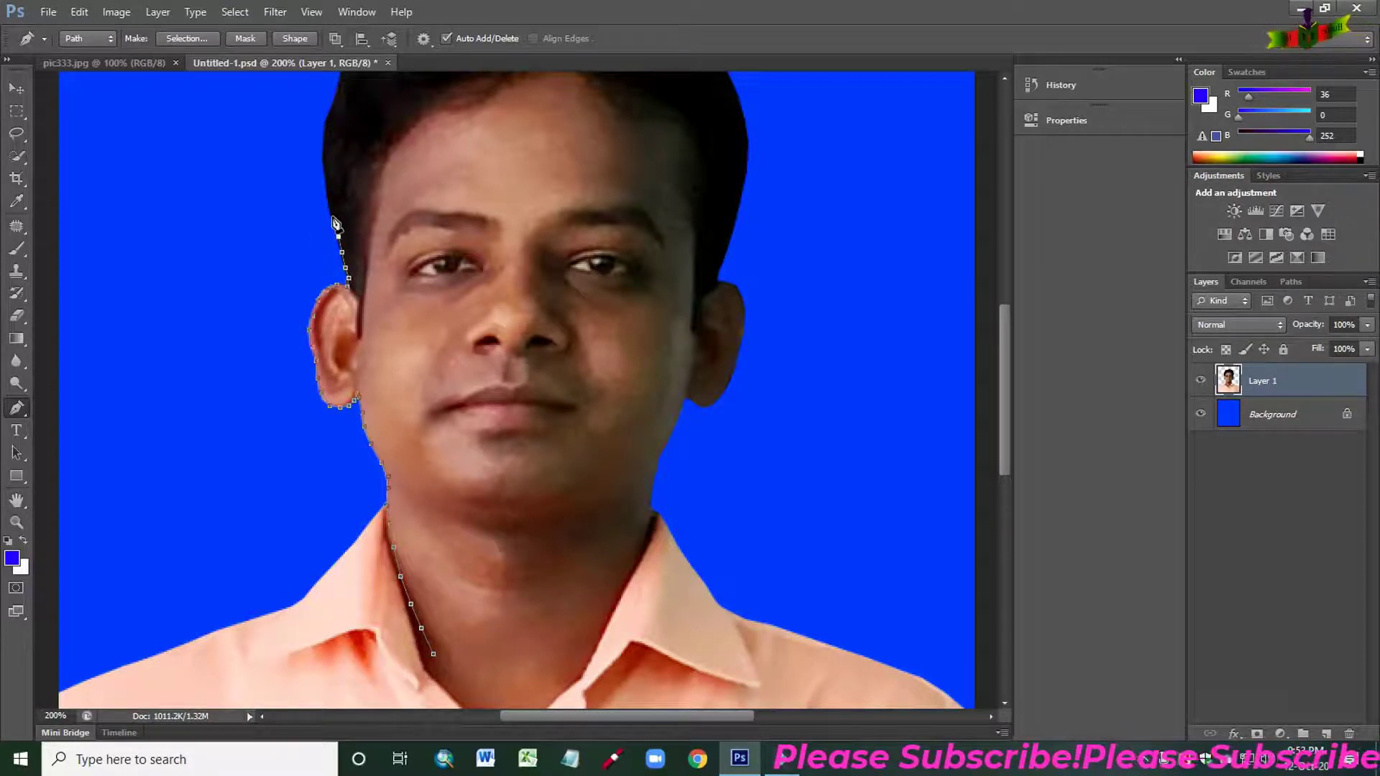
pyautogui.click(334, 216)
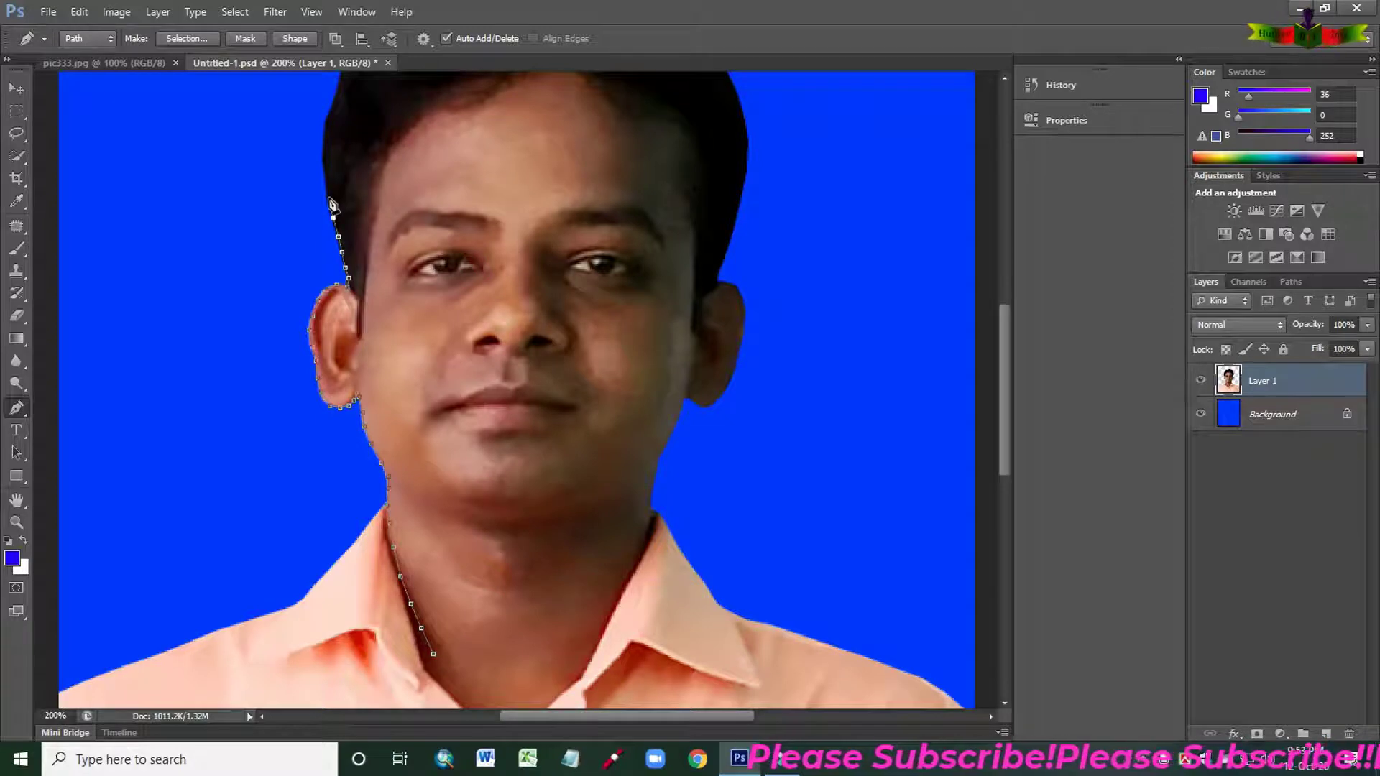
pyautogui.click(329, 198)
pyautogui.click(327, 172)
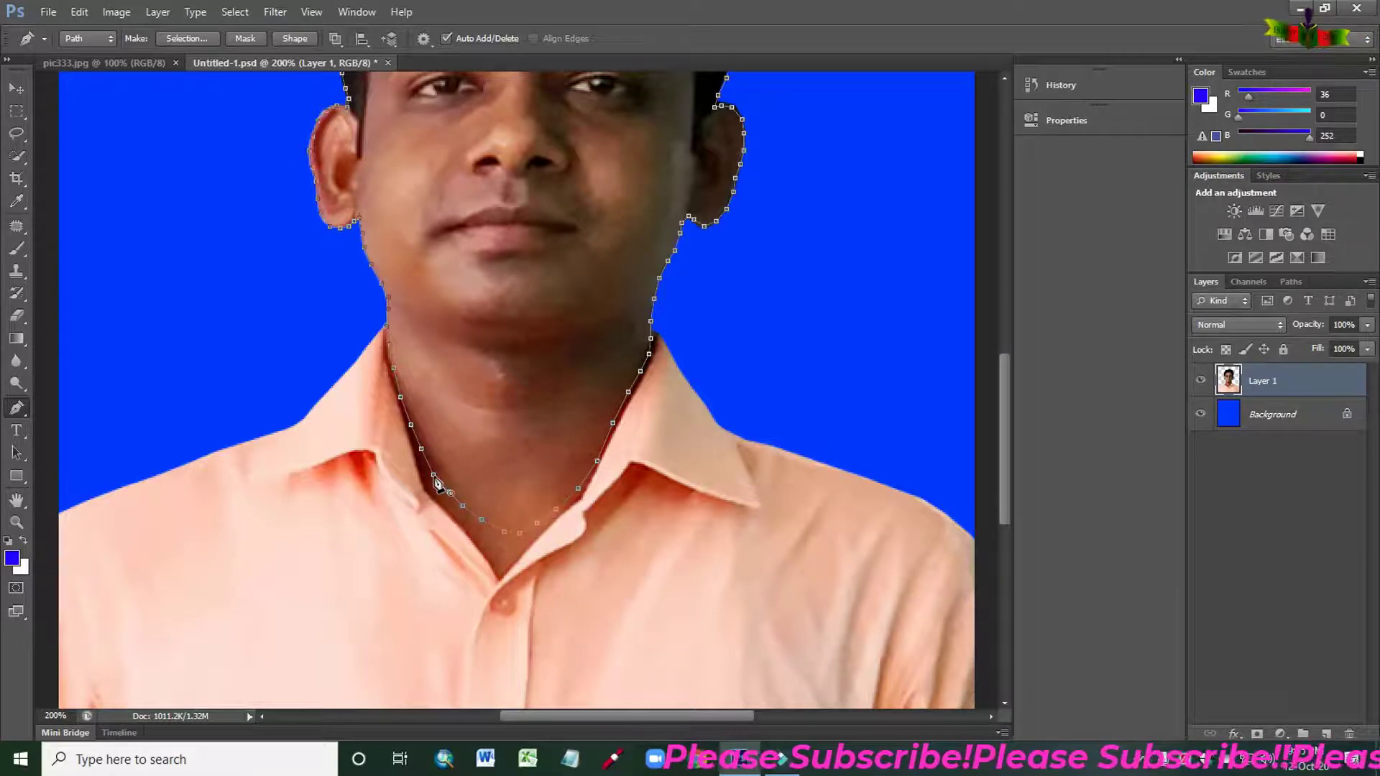
# Step: Close the head-and-neck path at its starting point on the neck and convert it into a selection
pyautogui.click(435, 478)
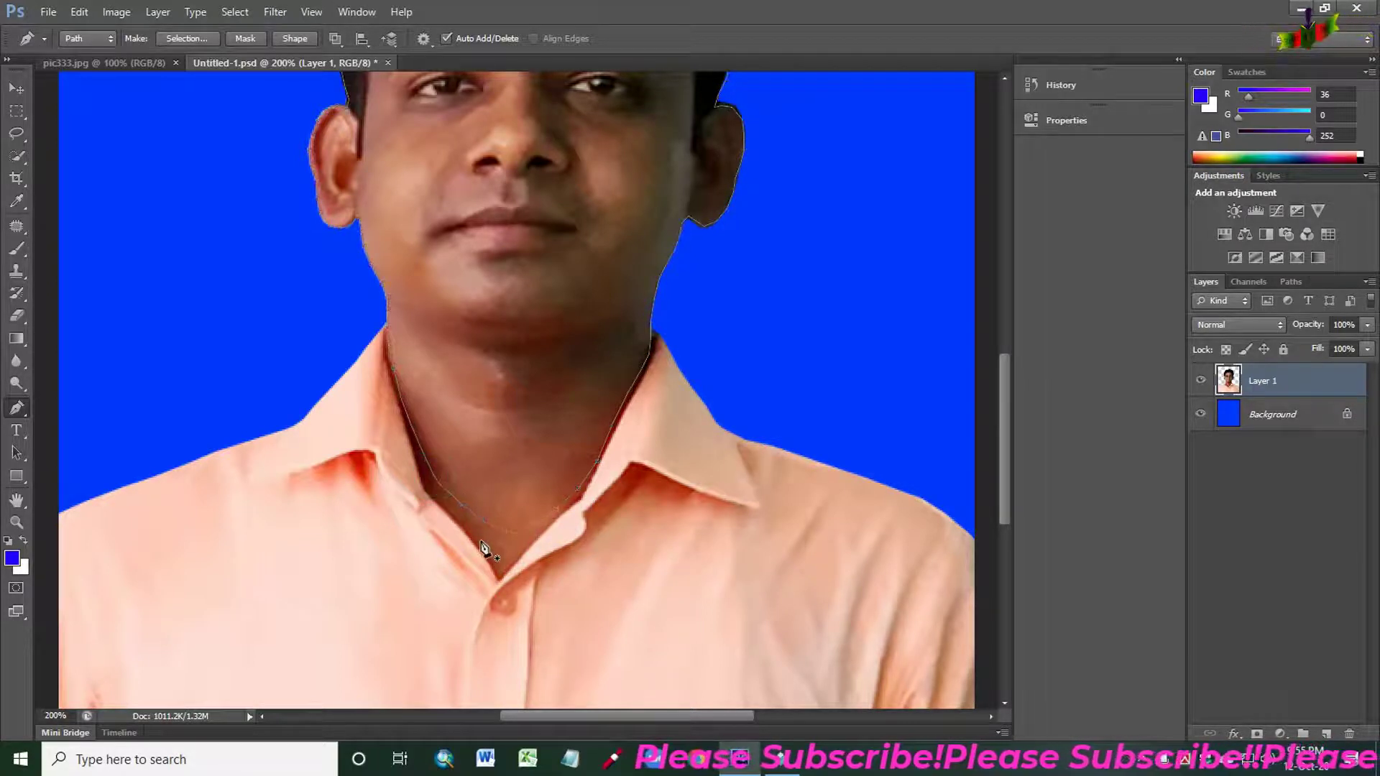
pyautogui.scroll(1, 481, 546)
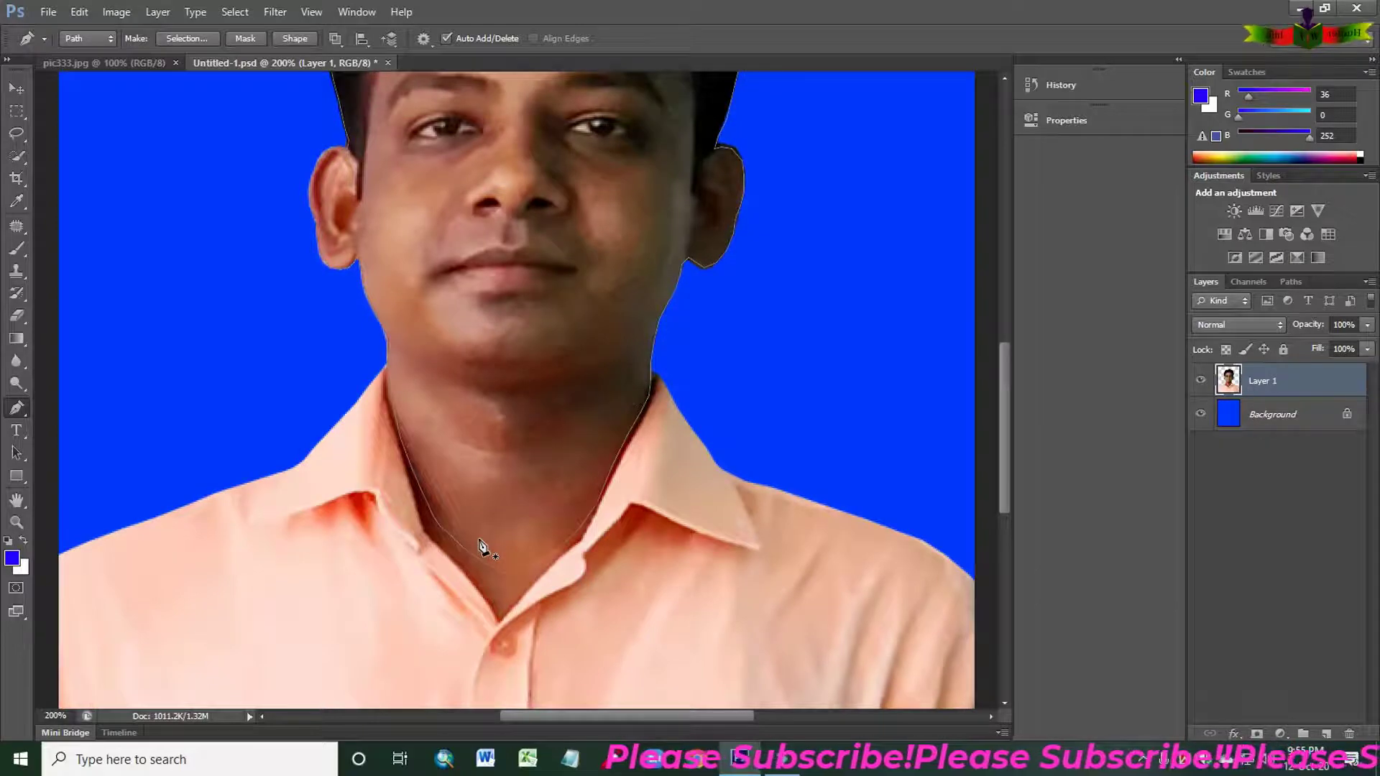
pyautogui.hotkey('ctrl', '+')
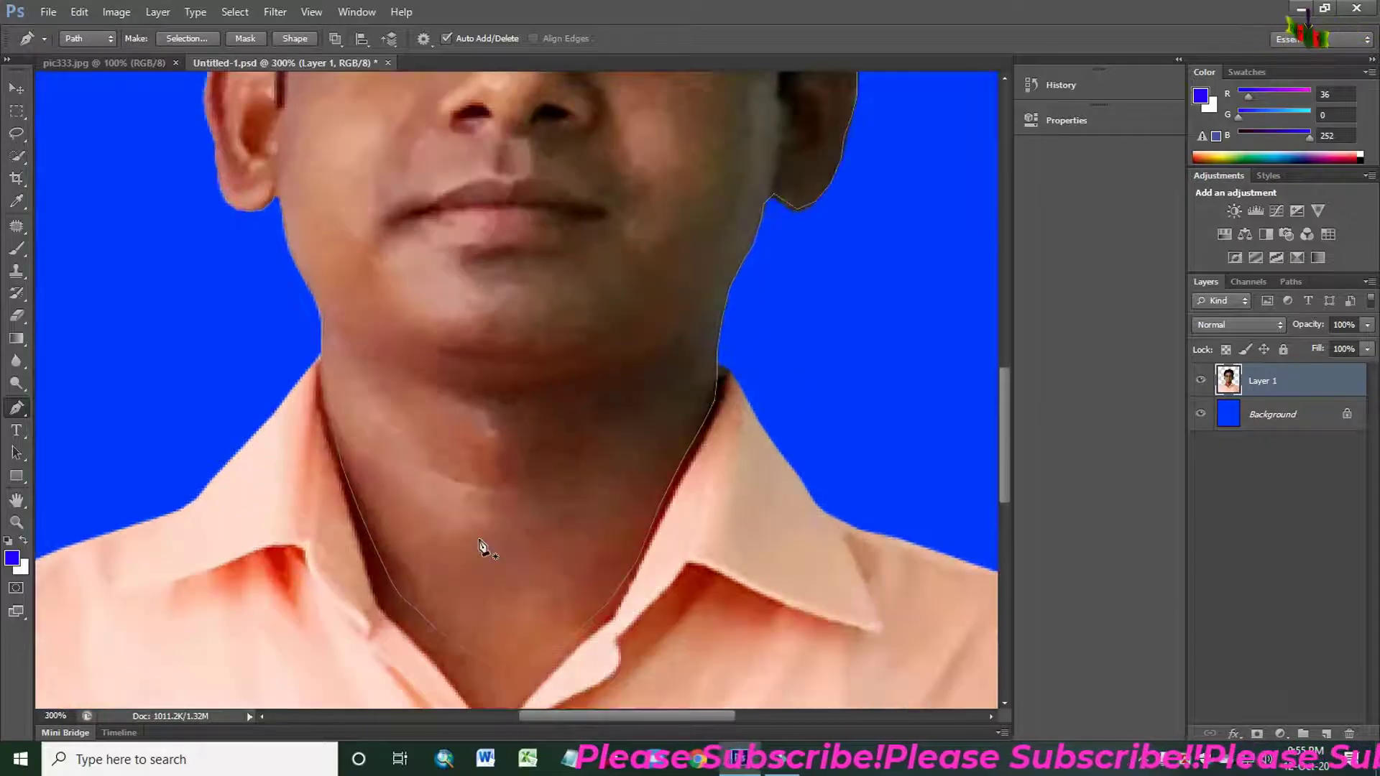
pyautogui.hotkey('ctrl', '-')
pyautogui.hotkey('ctrl', '-')
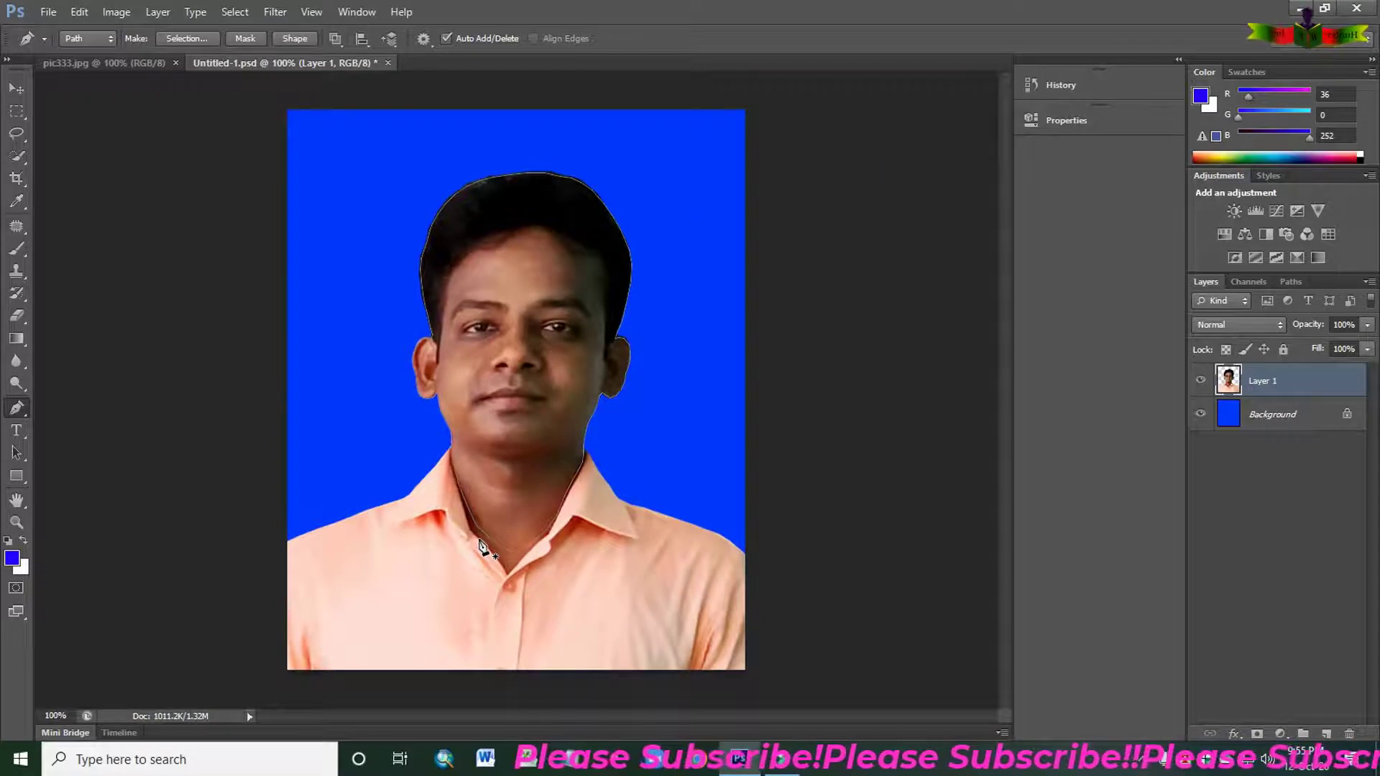
pyautogui.hotkey('ctrl', 'Return')
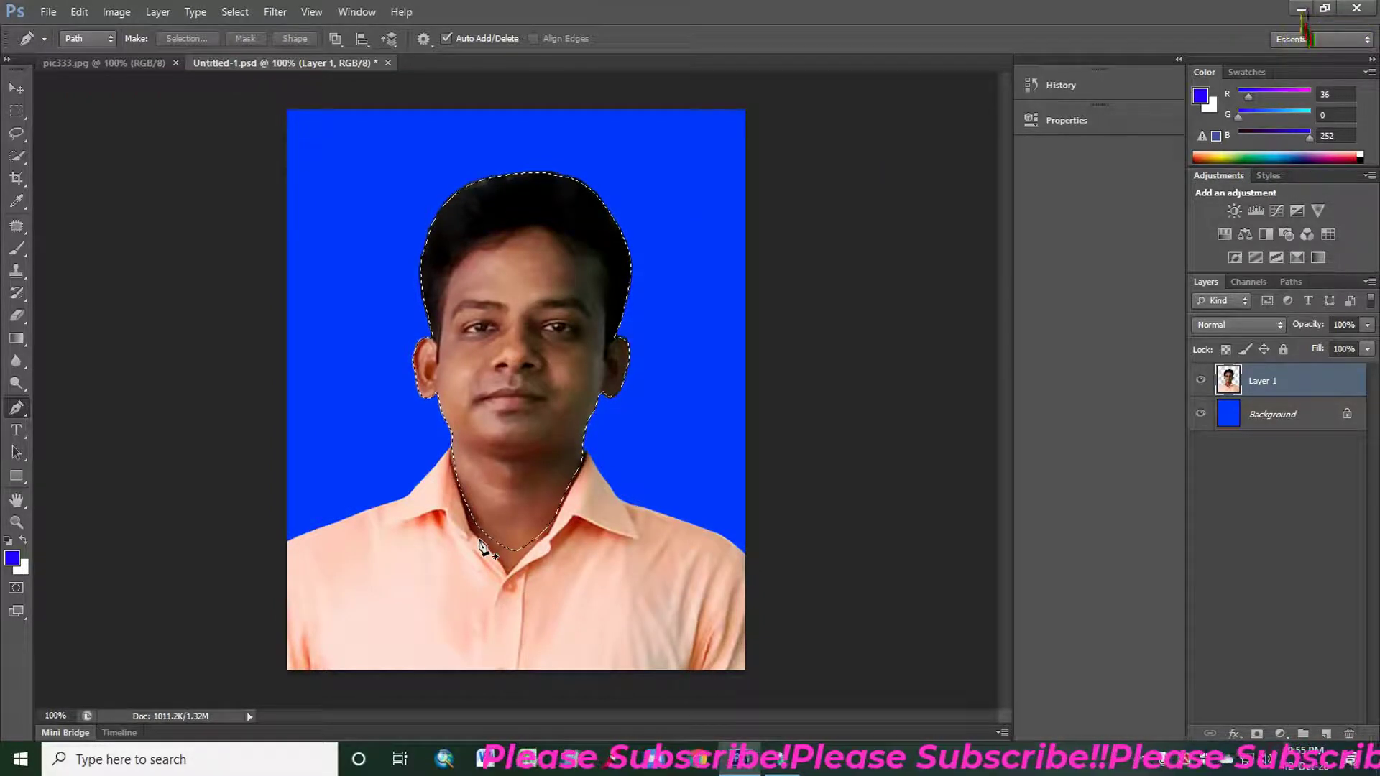
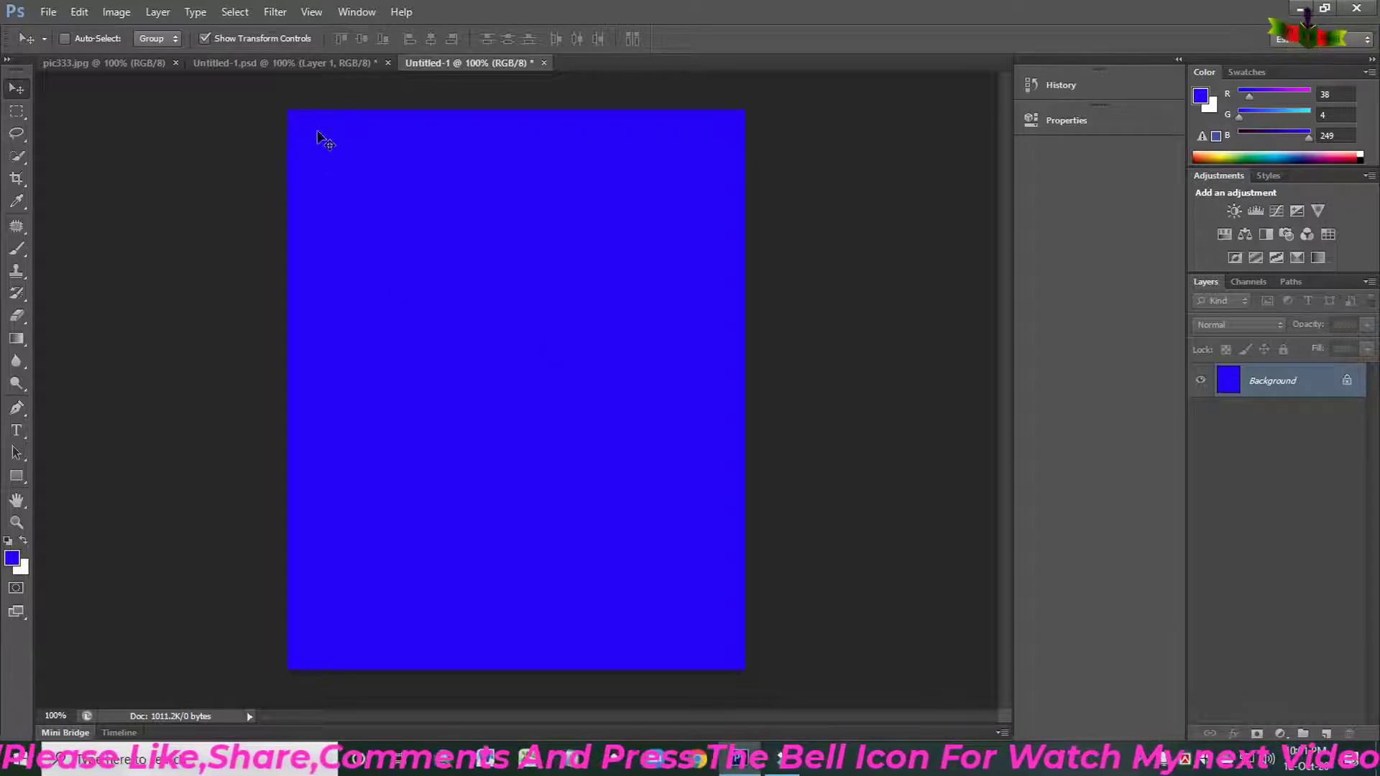
# Step: Copy the selected head and neck from Untitled-1.psd into the blank blue Untitled-1 document with the Move tool
pyautogui.click(299, 65)
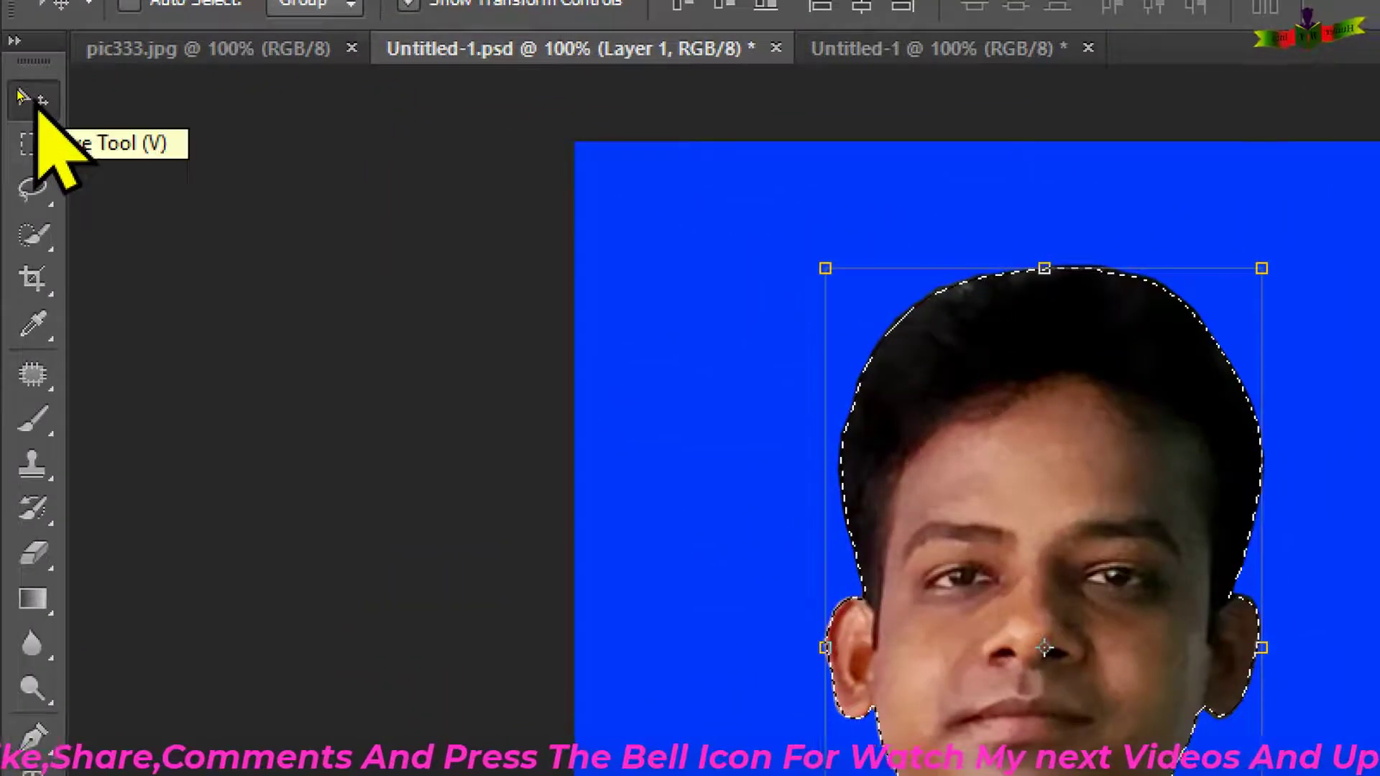
pyautogui.click(22, 93)
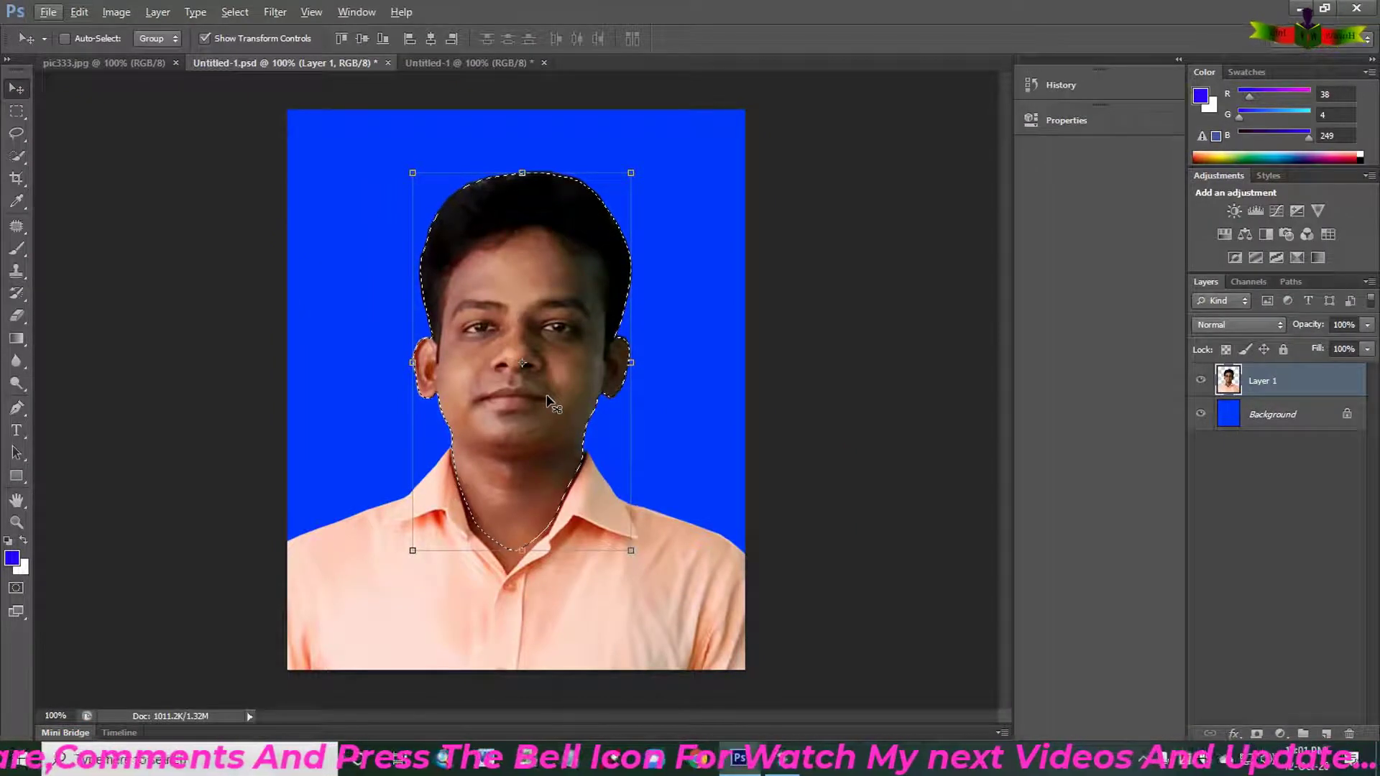
pyautogui.moveTo(548, 401); pyautogui.dragTo(551, 332)
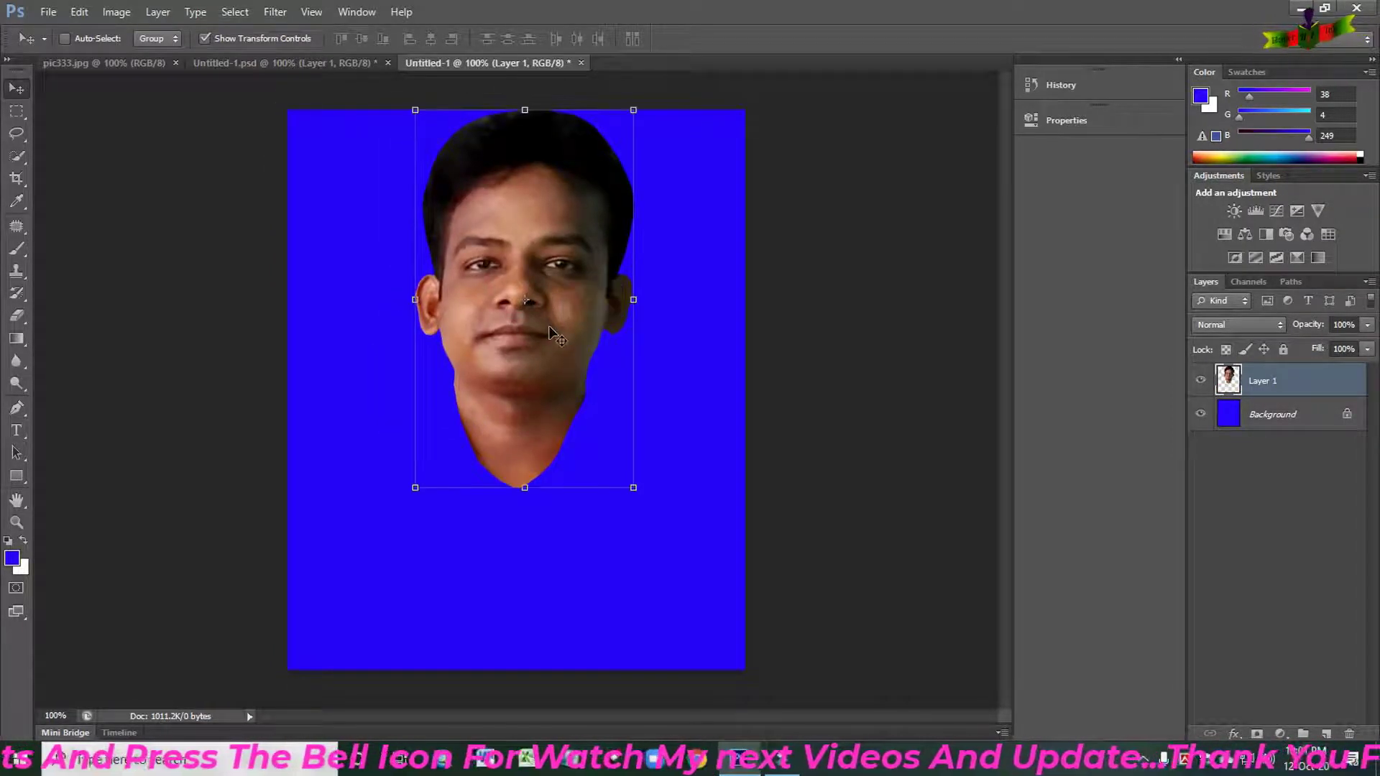
# Step: Open suit_PNG93213 and bring the suit into the Untitled-1 document, placing its collar just below the neck
pyautogui.click(41, 13)
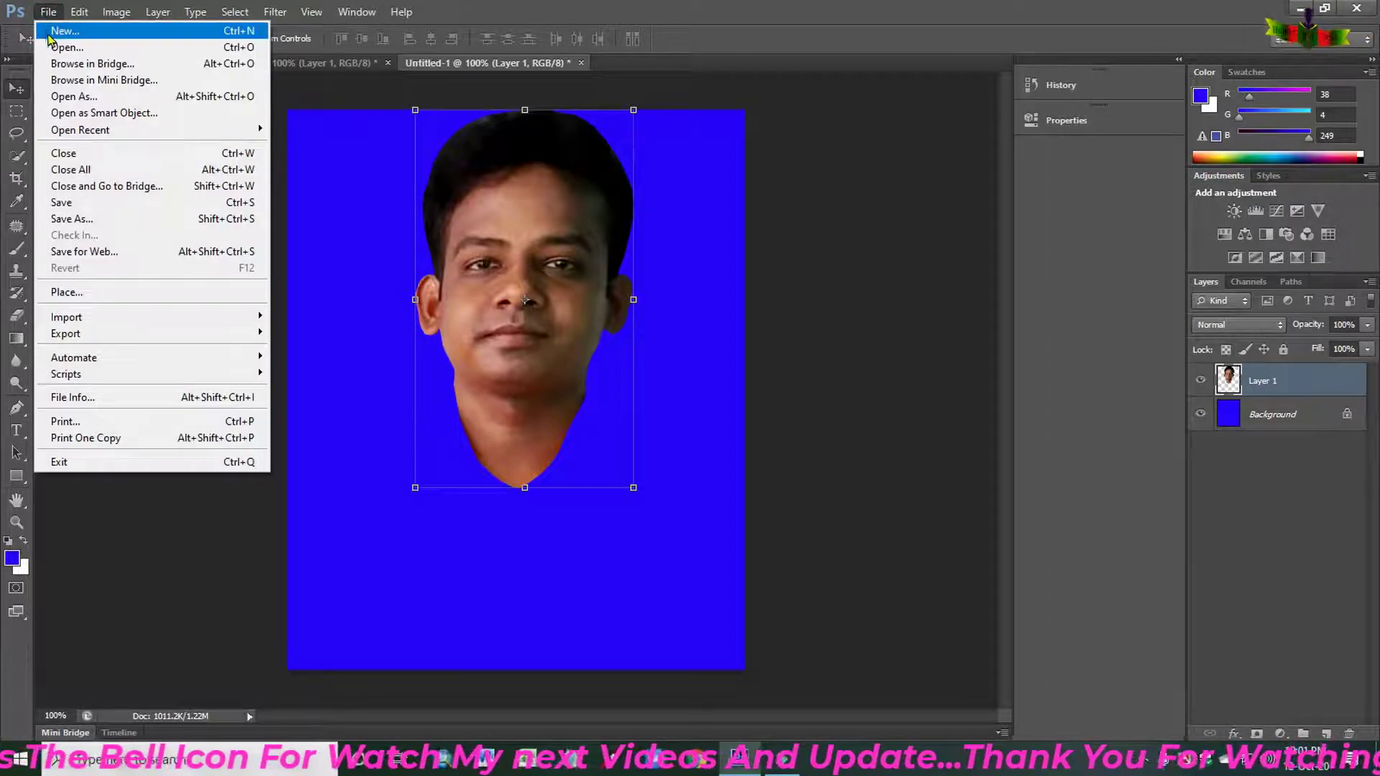
pyautogui.click(56, 47)
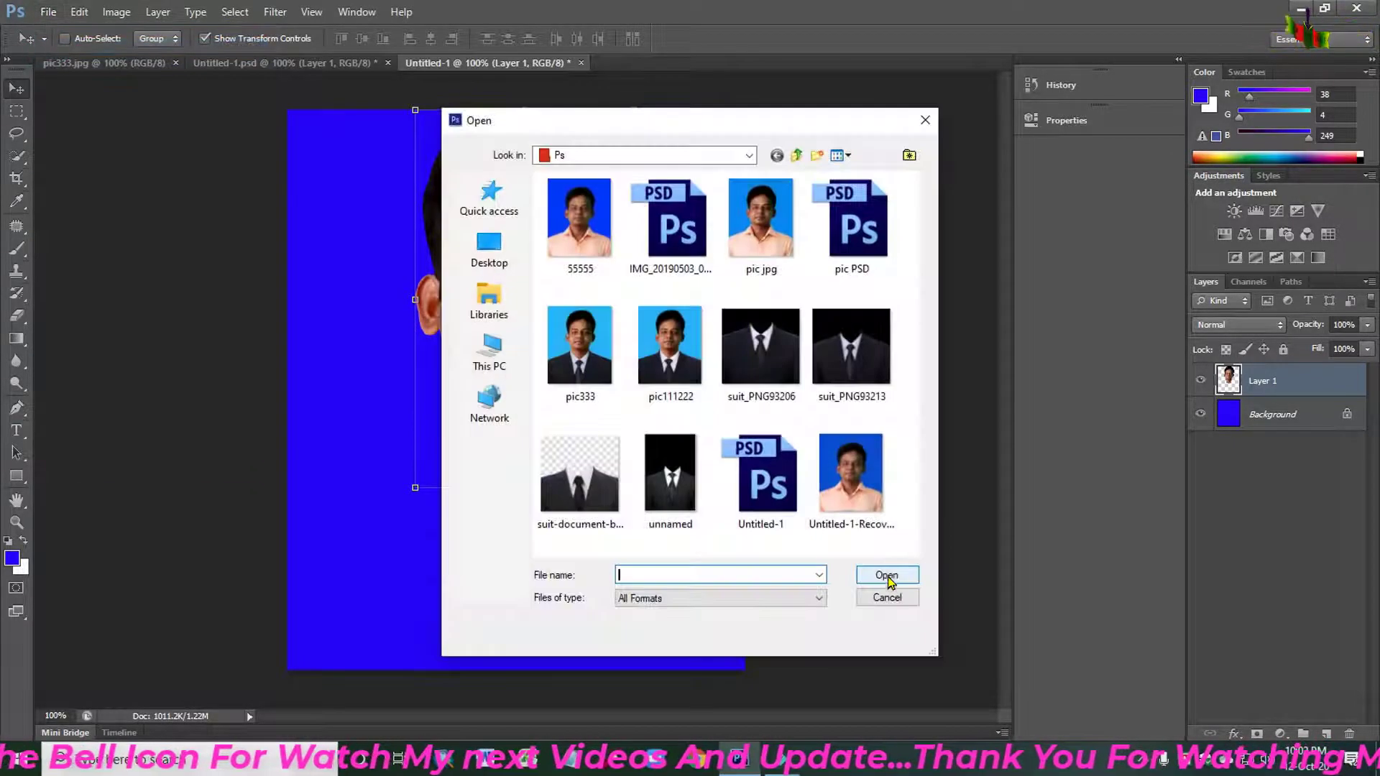
pyautogui.click(842, 346)
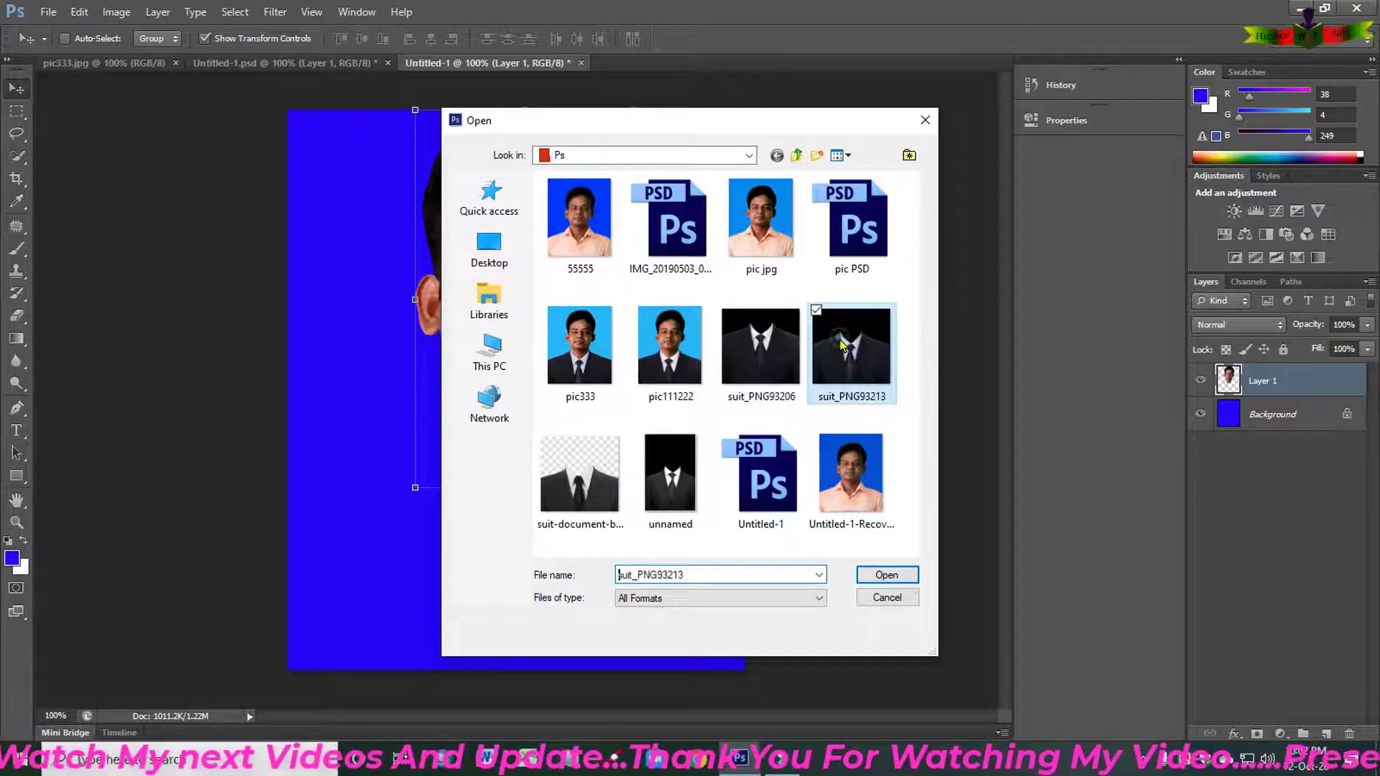
pyautogui.click(886, 575)
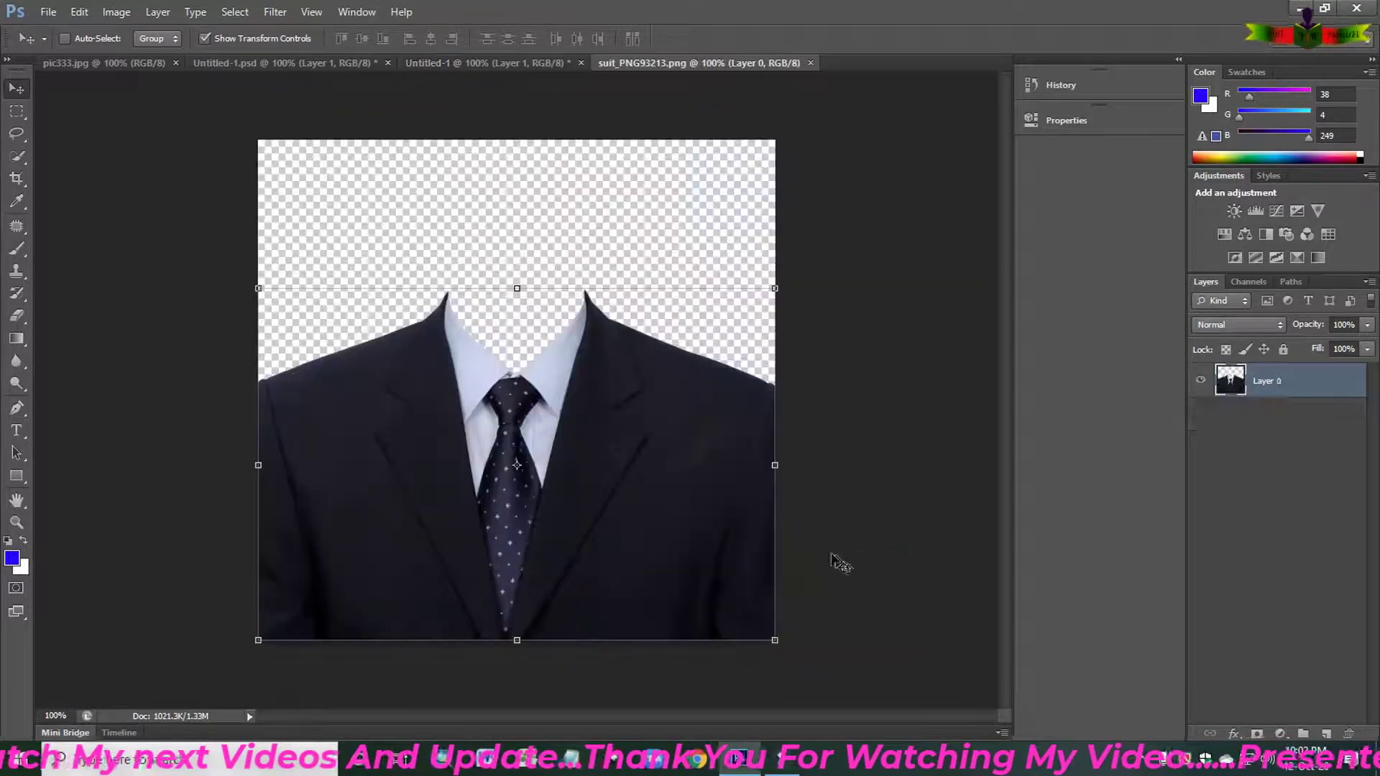
pyautogui.moveTo(564, 524); pyautogui.dragTo(563, 623)
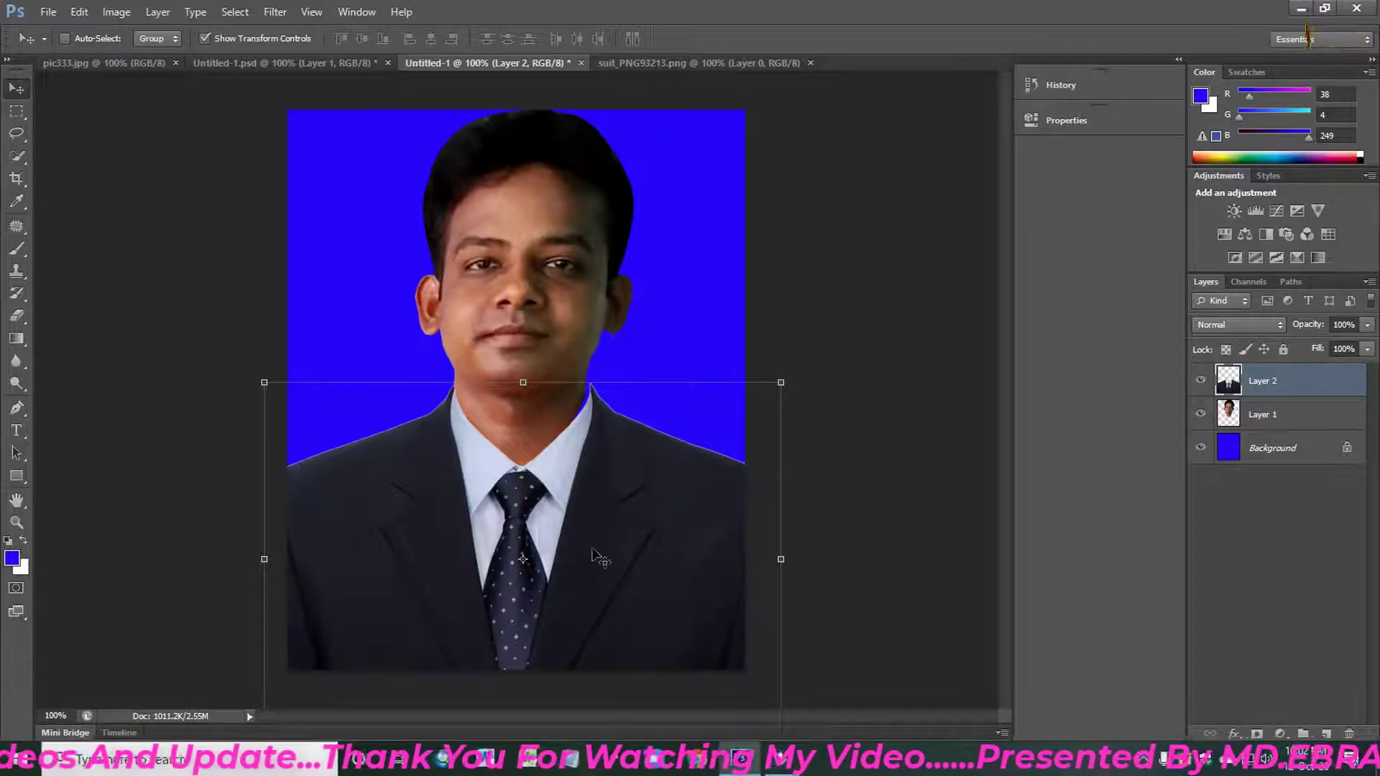
pyautogui.moveTo(594, 559); pyautogui.dragTo(589, 603)
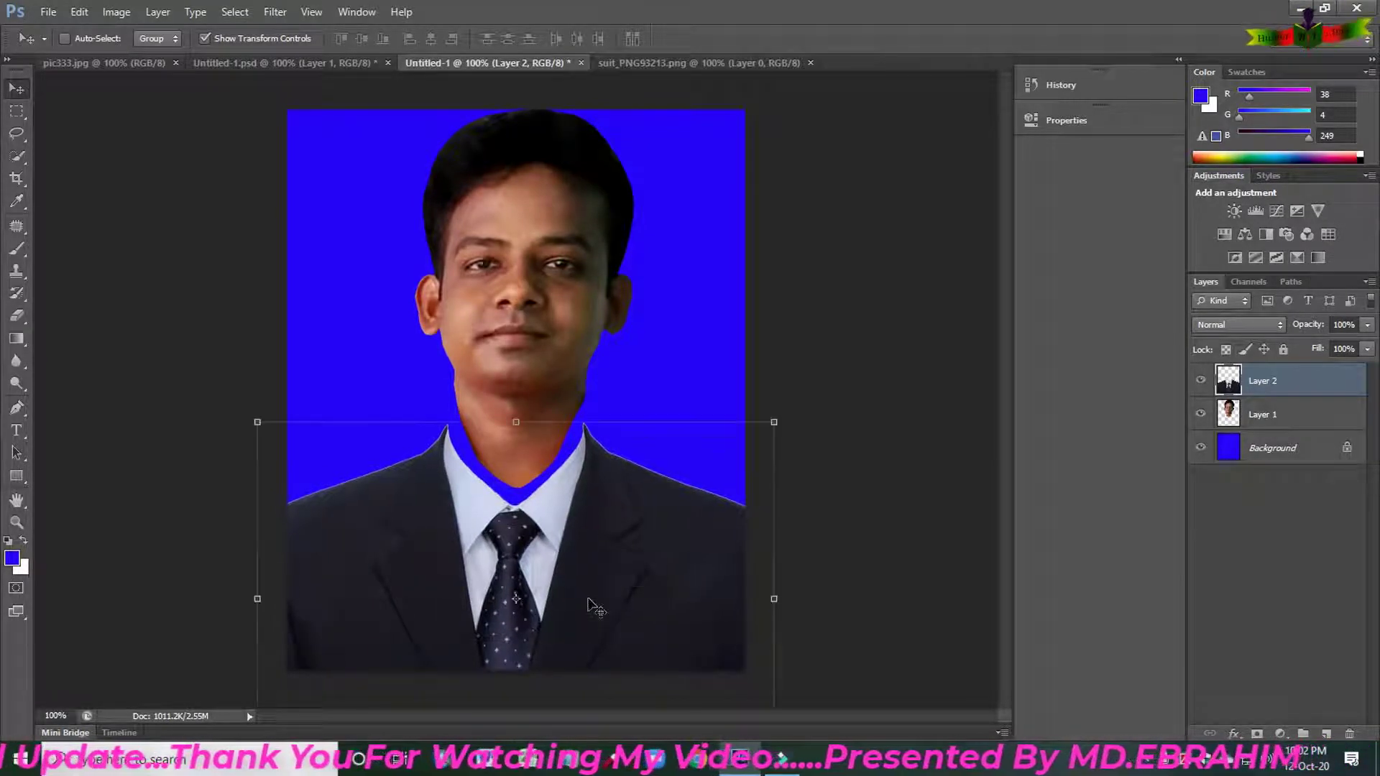
# Step: Lower the head on Layer 1 so the neck sits inside the suit collar, and shift it slightly left
pyautogui.click(1247, 415)
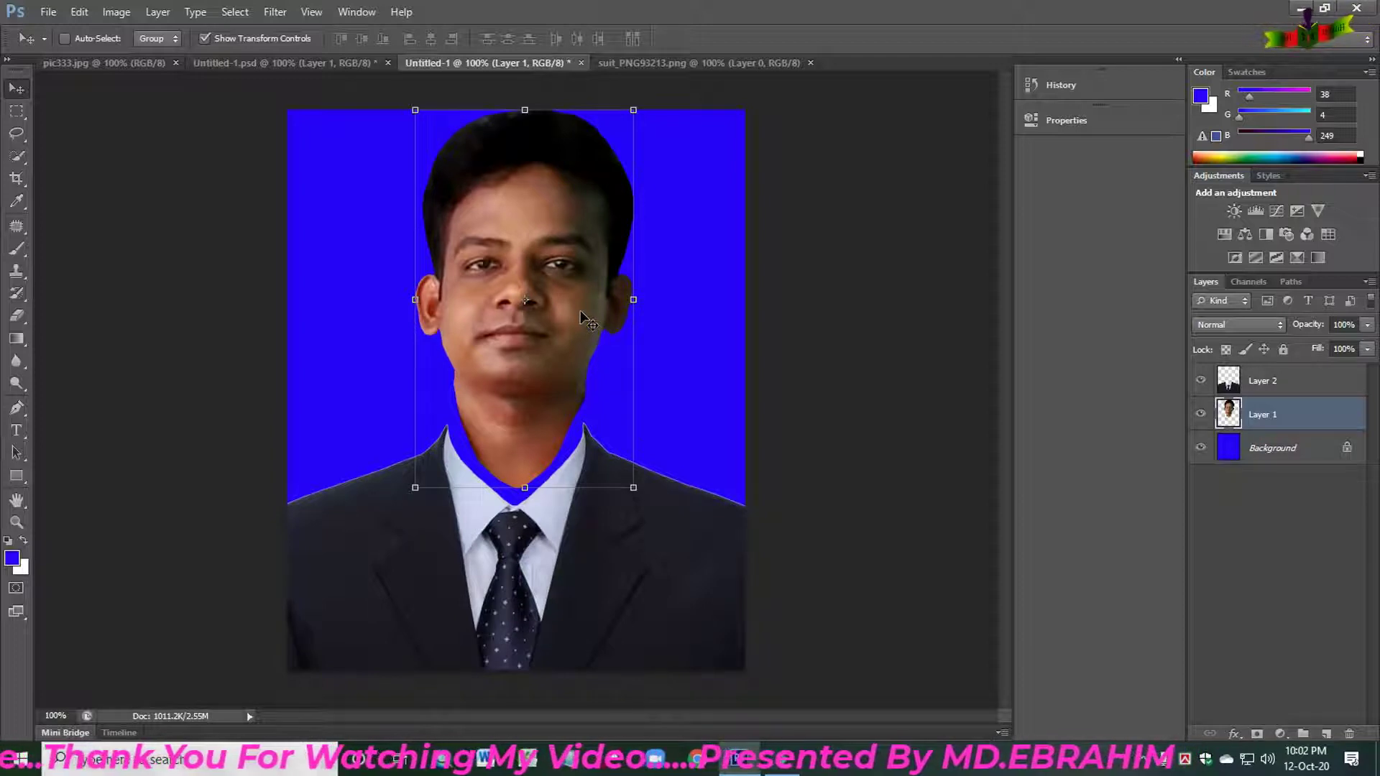
pyautogui.moveTo(573, 295); pyautogui.dragTo(575, 337)
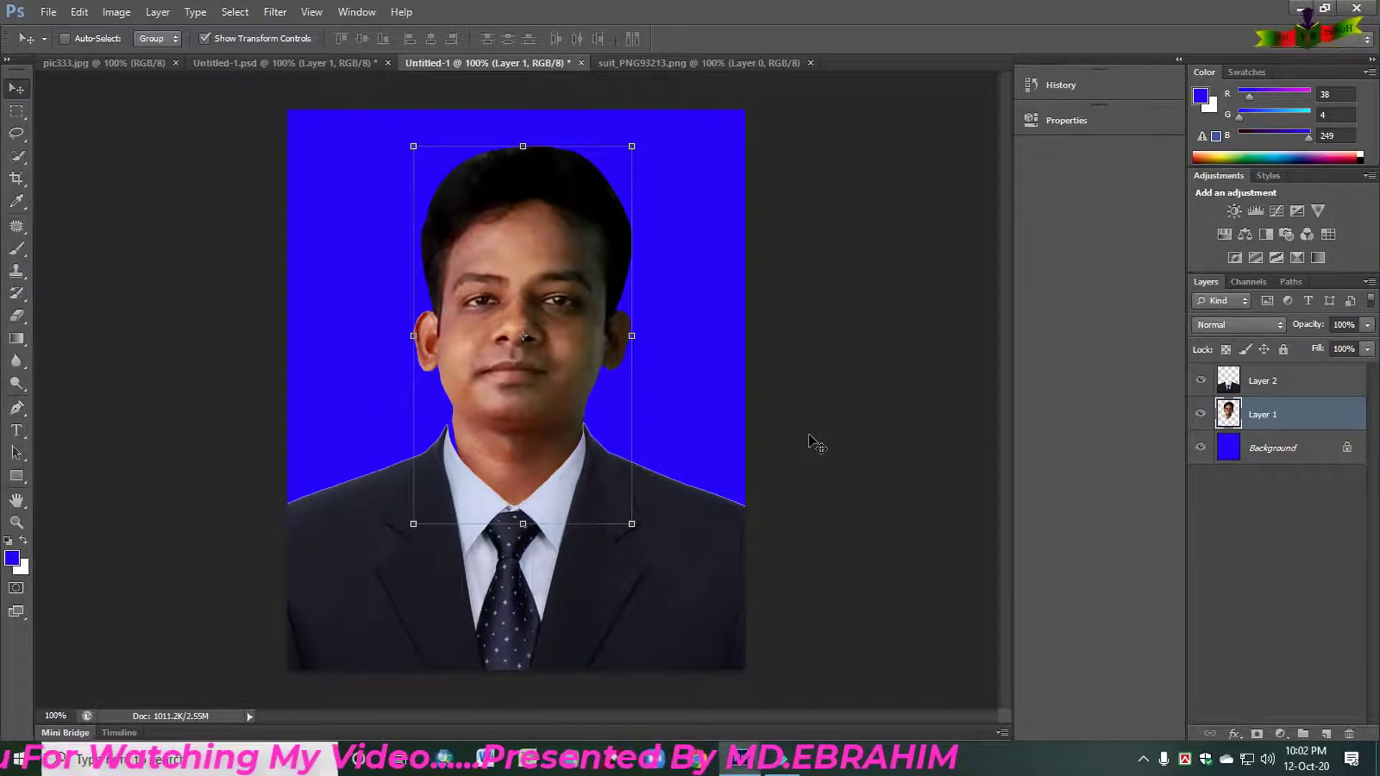
pyautogui.press('Left')
pyautogui.press('Left')
pyautogui.press('Left')
pyautogui.press('Left')
pyautogui.press('Left')
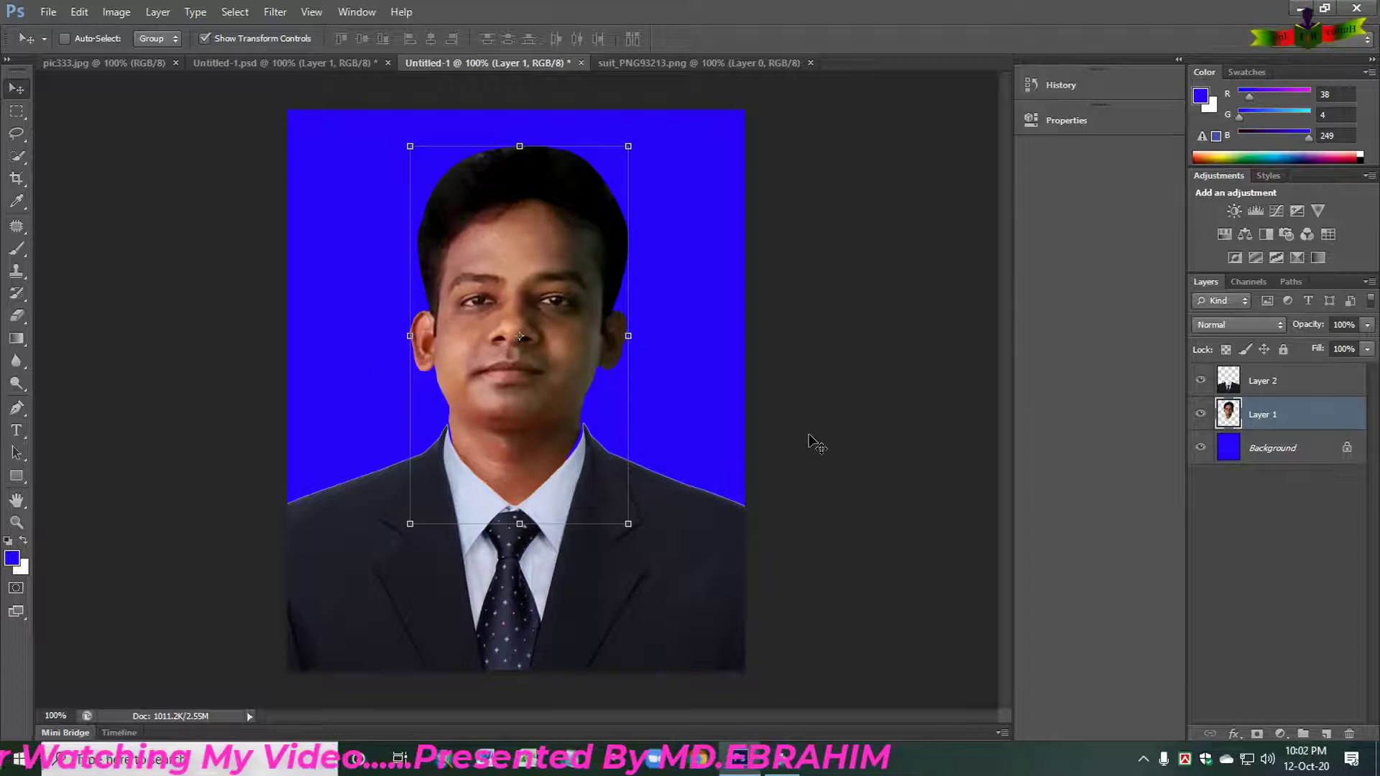
# Step: Fine-tune the head's fit in the collar by nudging Layer 1 slightly down and left
pyautogui.press('Down')
pyautogui.press('Down')
pyautogui.press('Down')
pyautogui.press('Down')
pyautogui.press('Down')
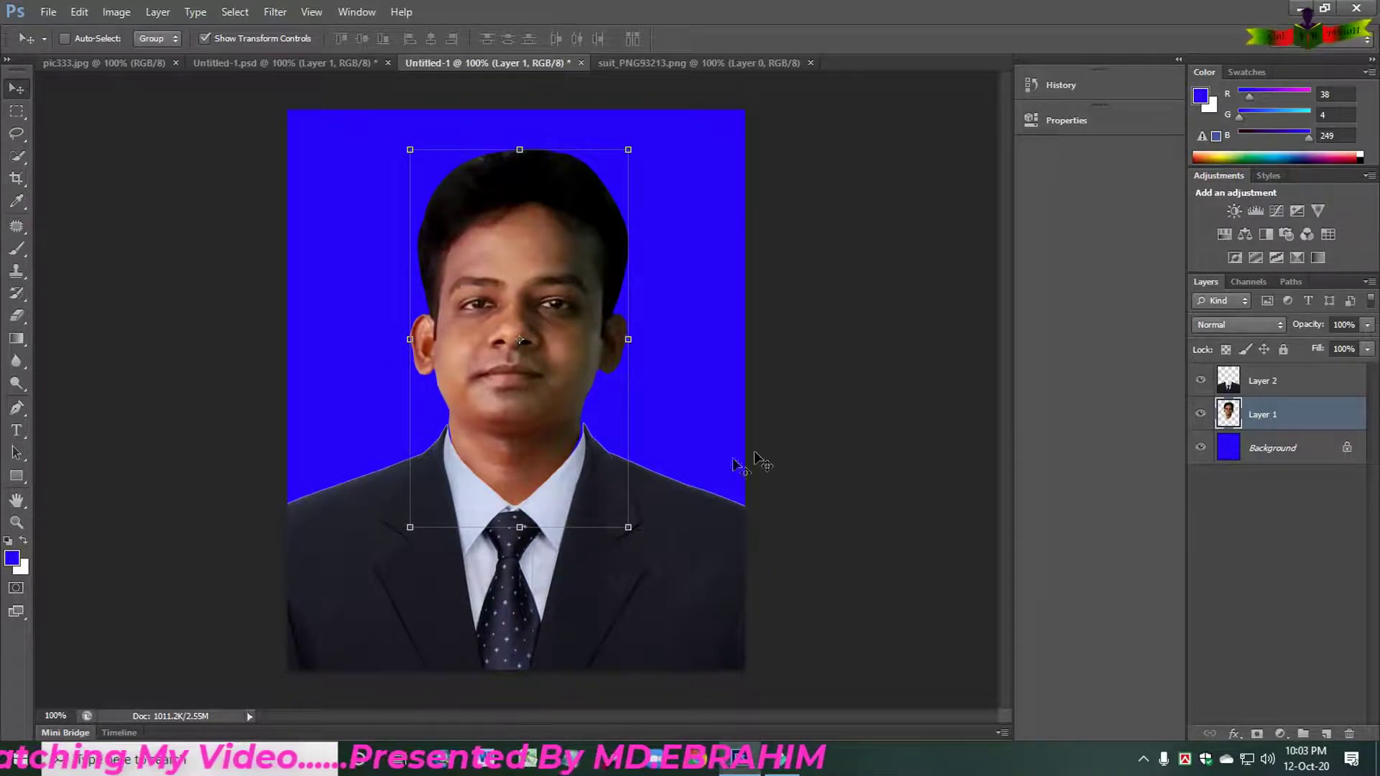
pyautogui.press('Left')
pyautogui.press('Left')
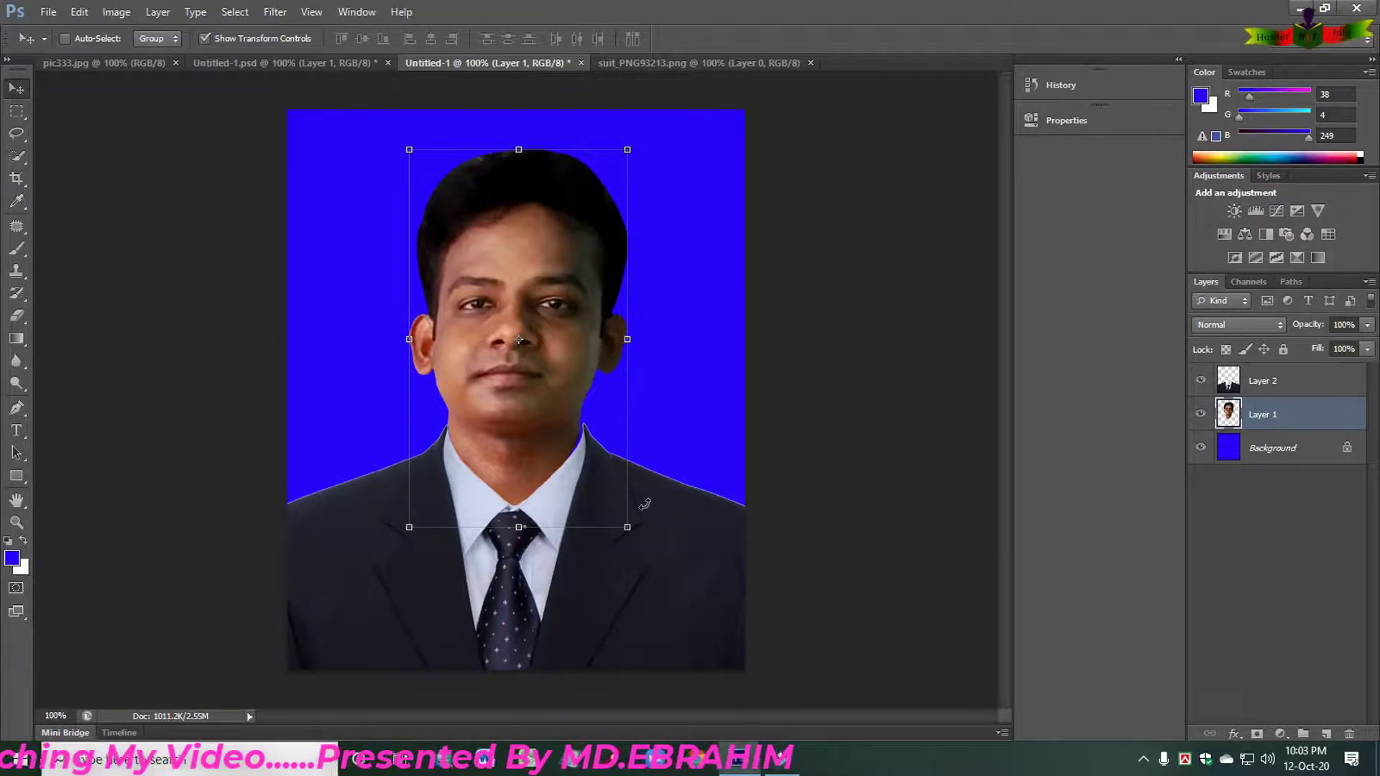
pyautogui.press('Right')
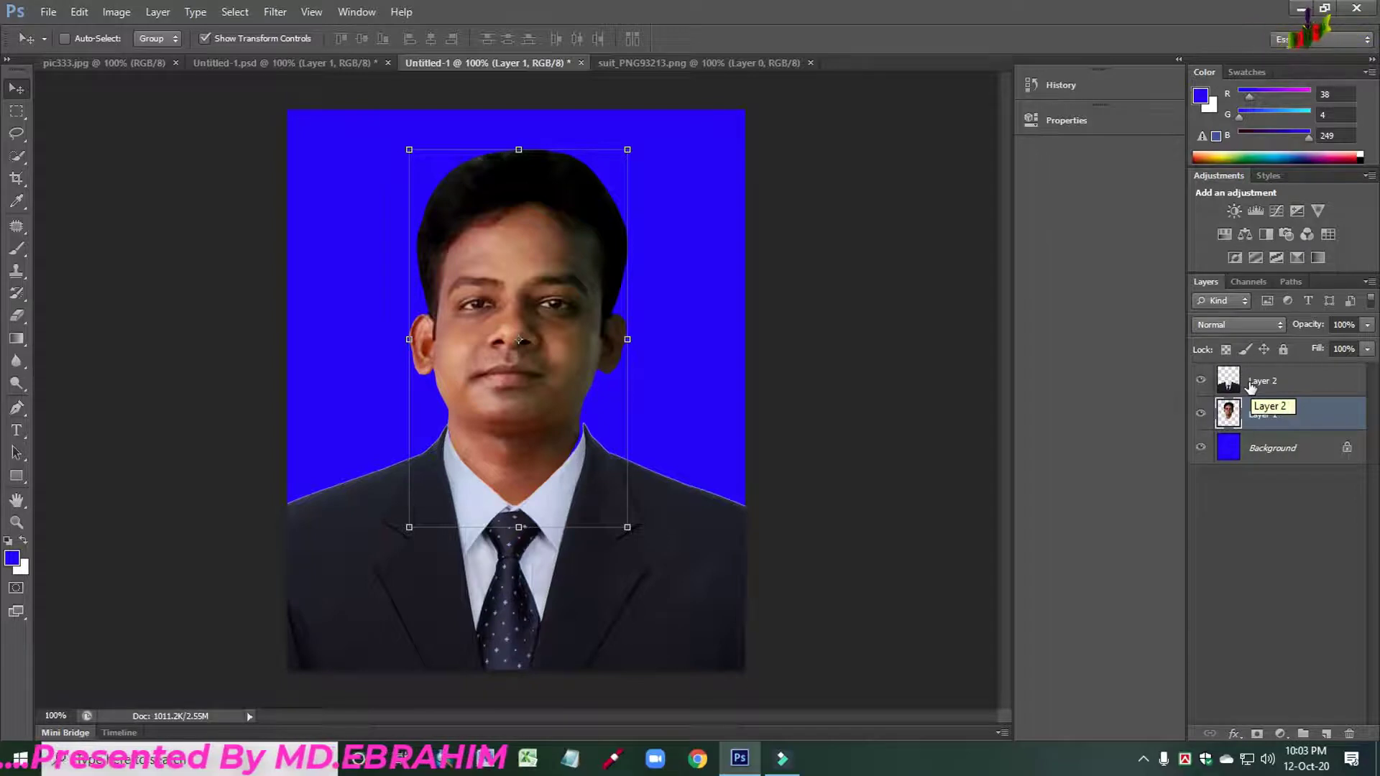
pyautogui.click(1250, 388)
pyautogui.moveTo(773, 421); pyautogui.dragTo(768, 421)
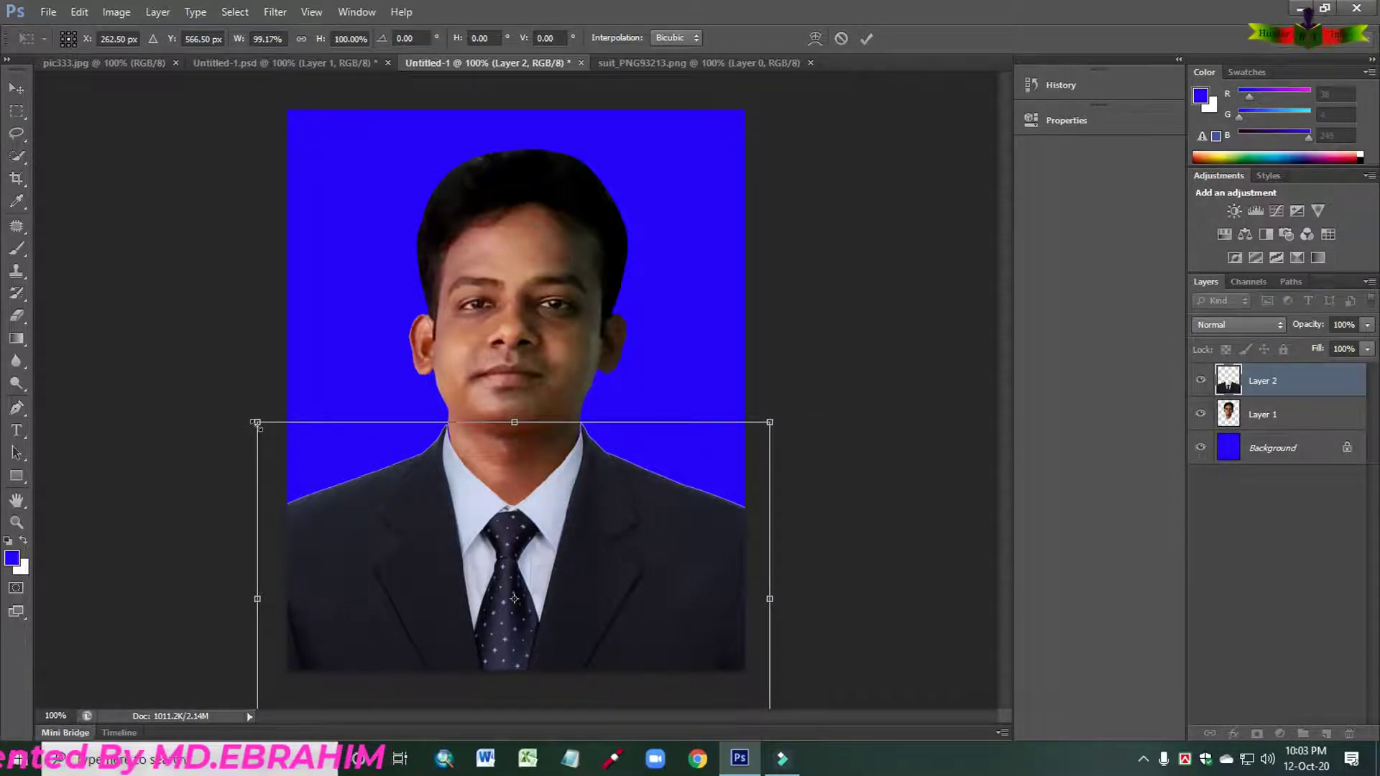
pyautogui.moveTo(255, 423); pyautogui.dragTo(257, 423)
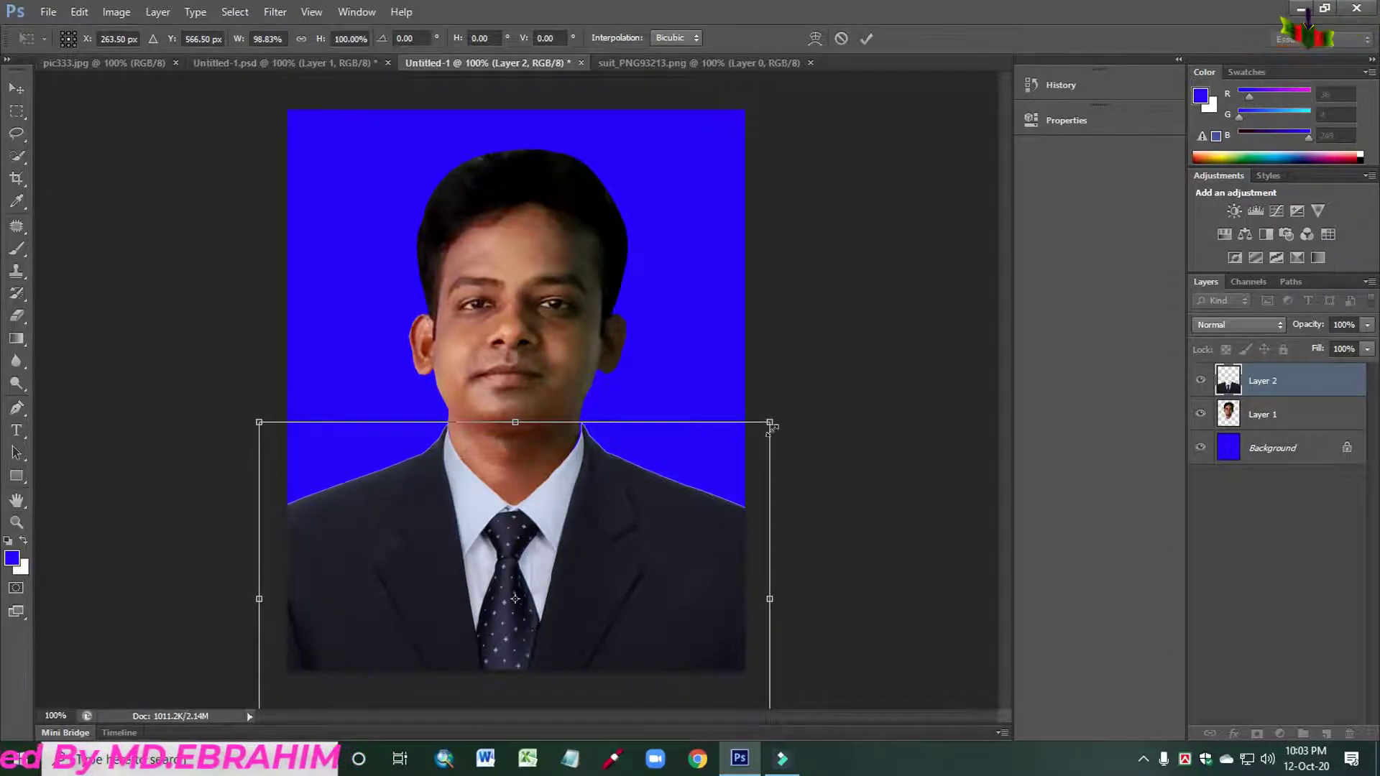
pyautogui.moveTo(770, 423); pyautogui.dragTo(766, 424)
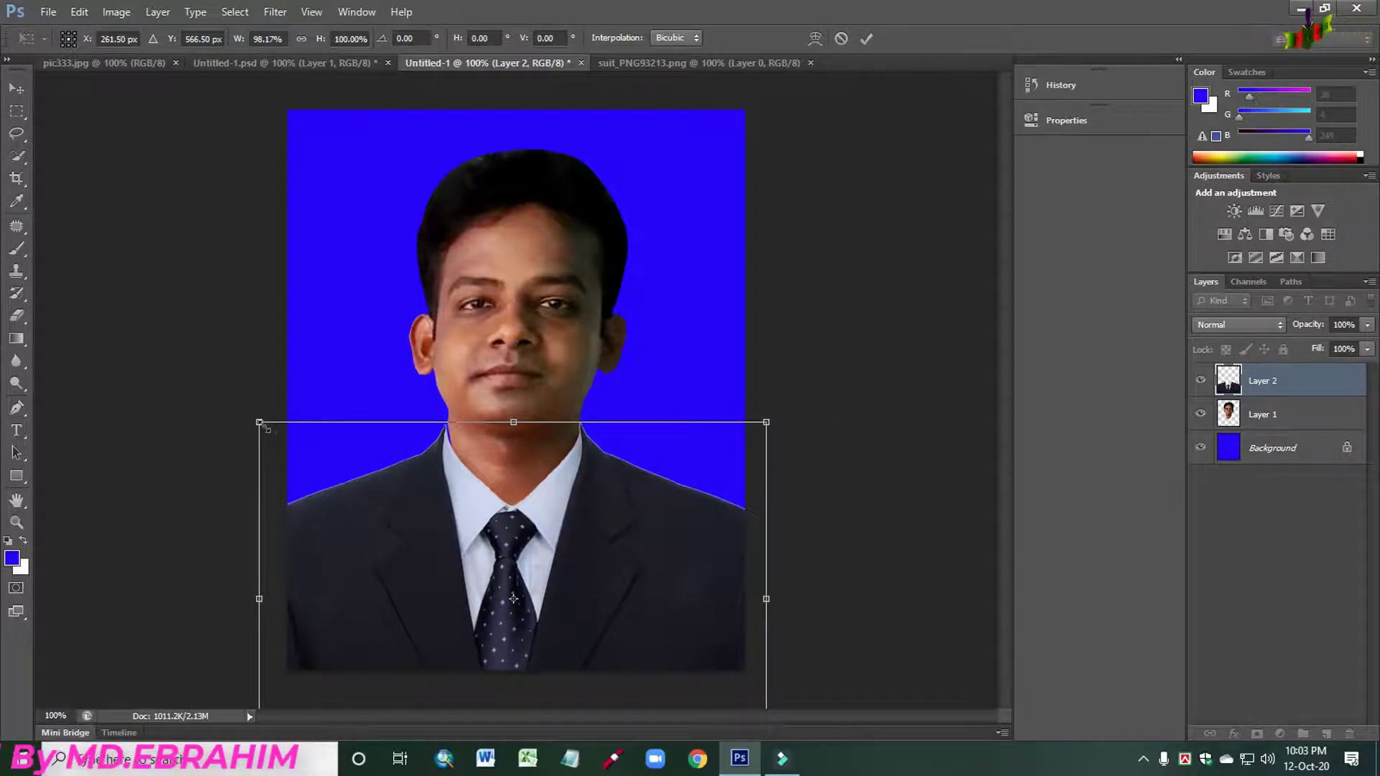
pyautogui.moveTo(259, 424); pyautogui.dragTo(263, 424)
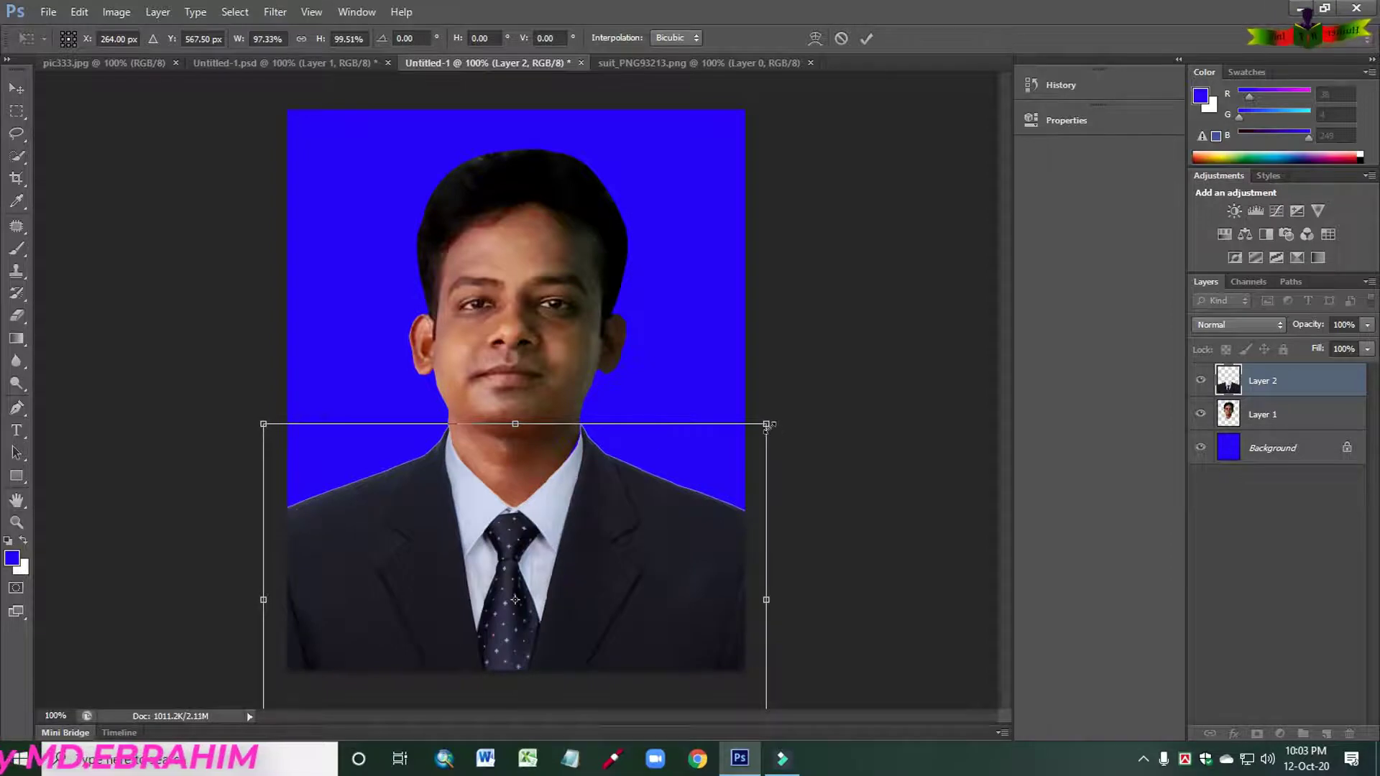
pyautogui.moveTo(766, 426); pyautogui.dragTo(763, 425)
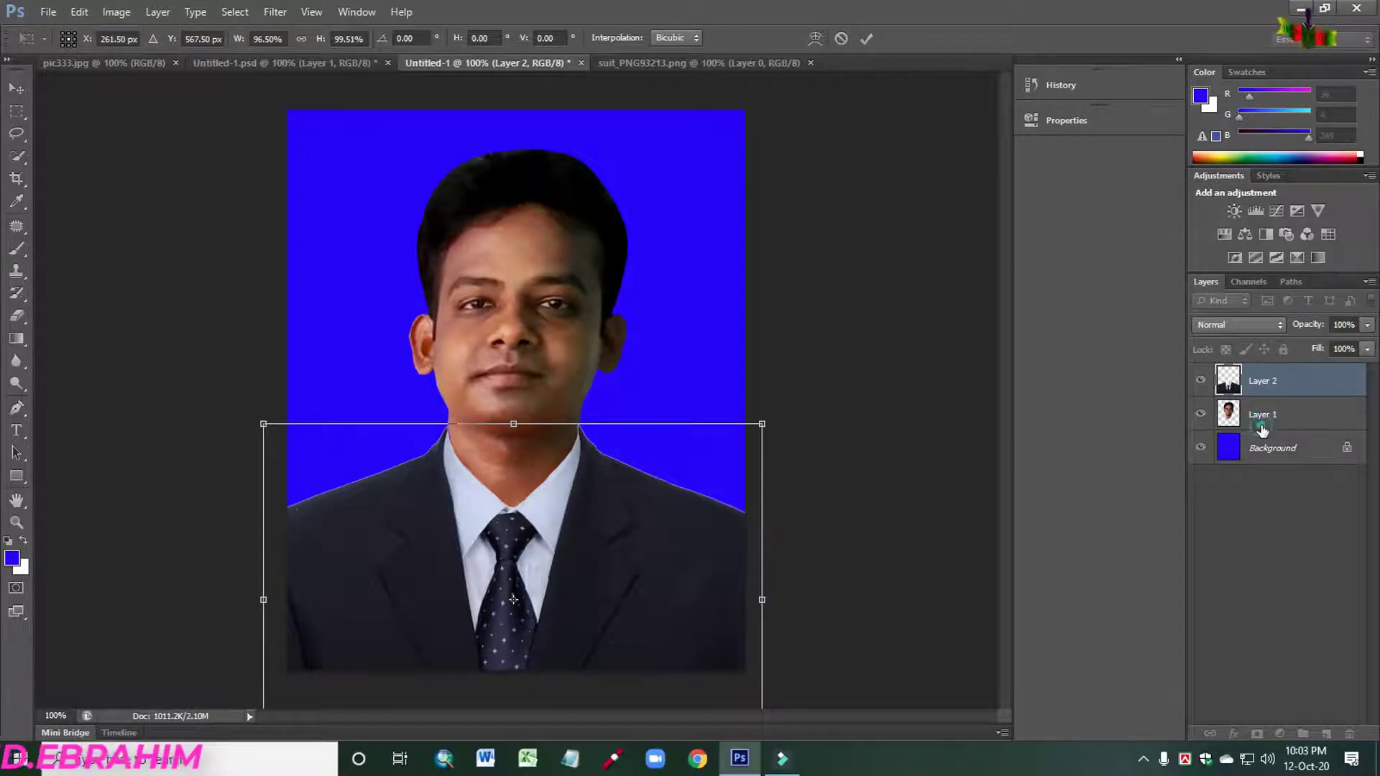
pyautogui.click(286, 63)
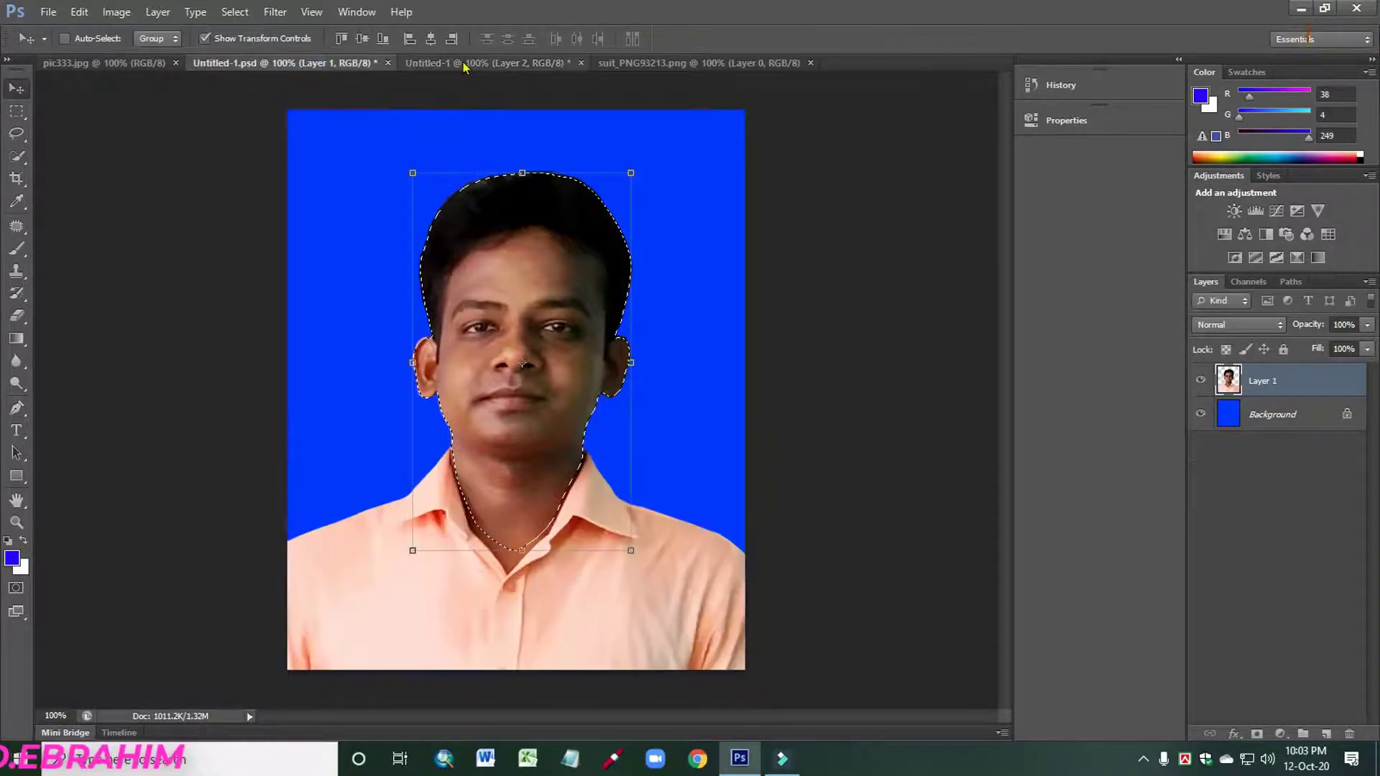
pyautogui.click(467, 63)
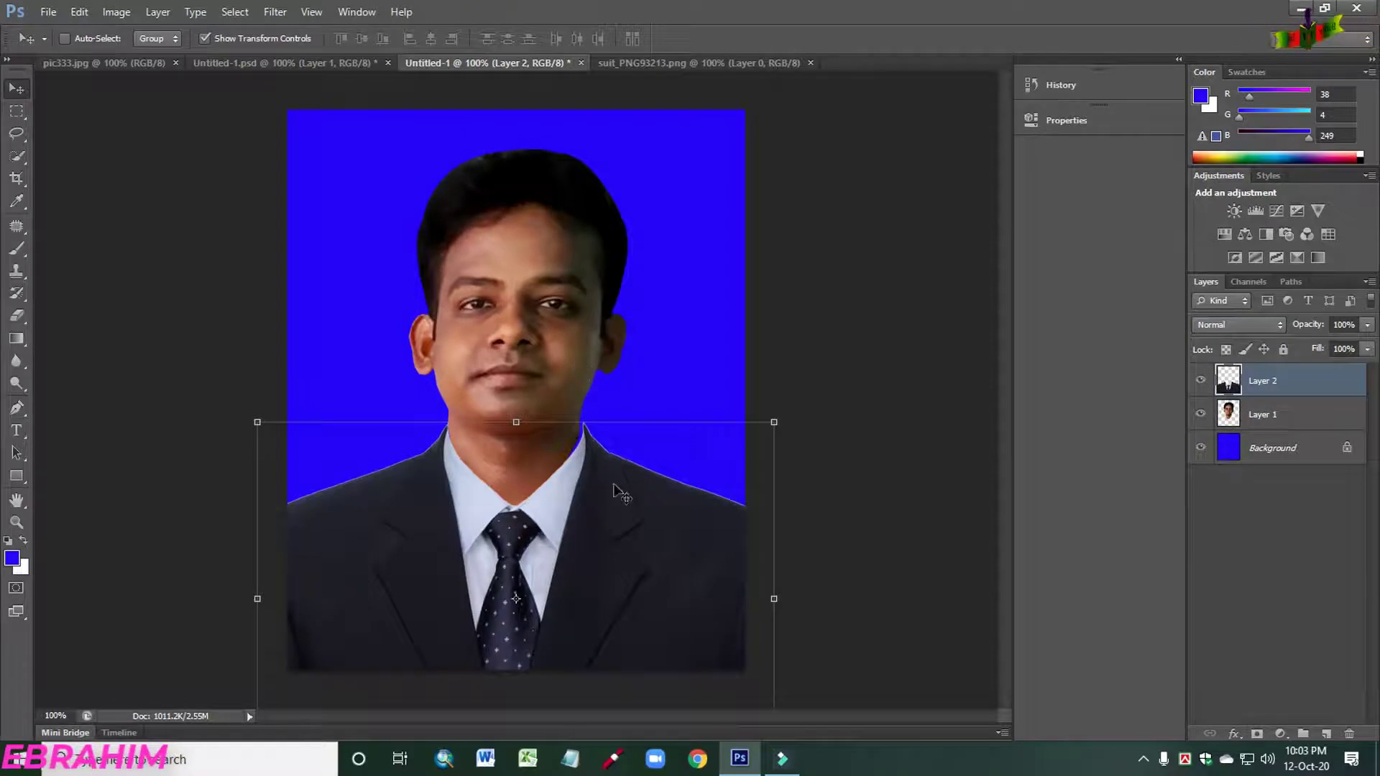
# Step: Nudge the head on Layer 1 a few pixels further down into the suit collar
pyautogui.click(1265, 415)
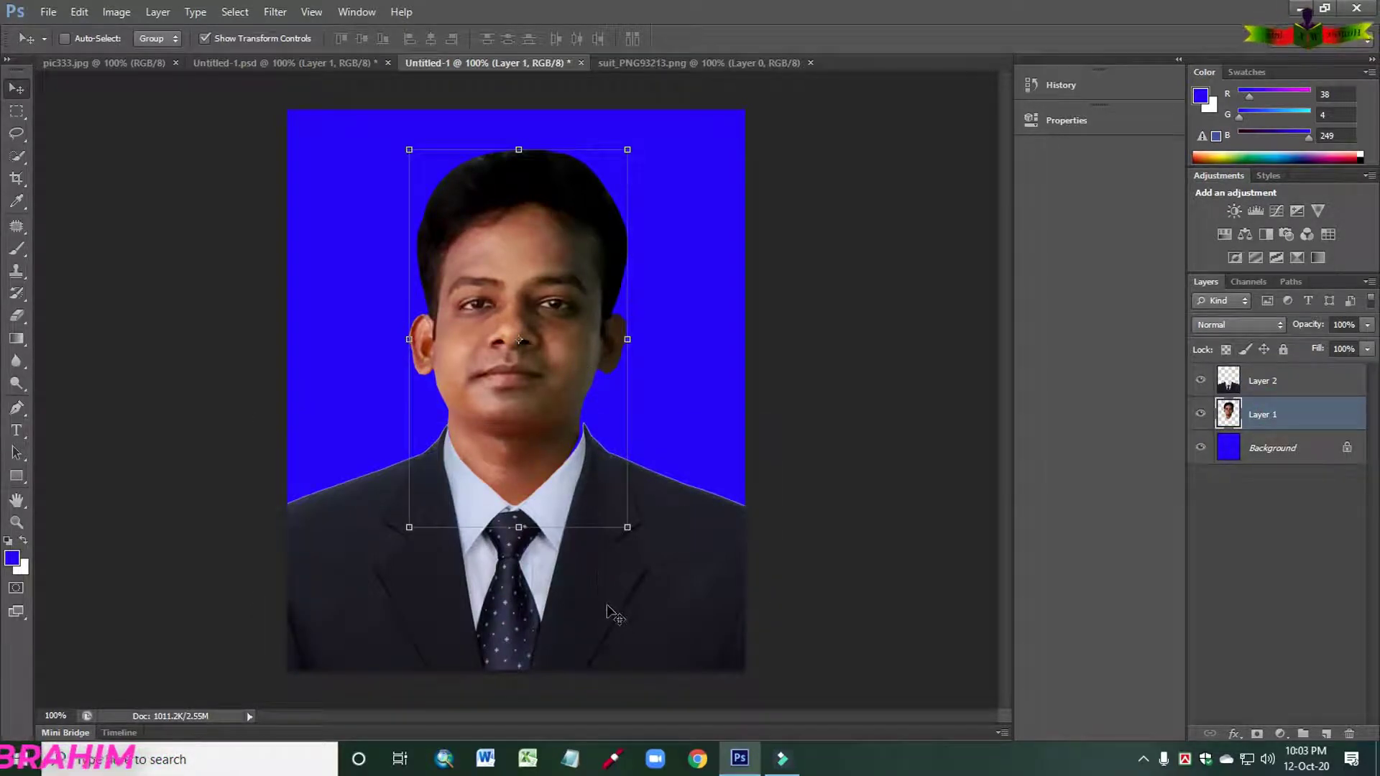
pyautogui.press('Down')
pyautogui.press('Down')
pyautogui.press('Down')
pyautogui.press('Down')
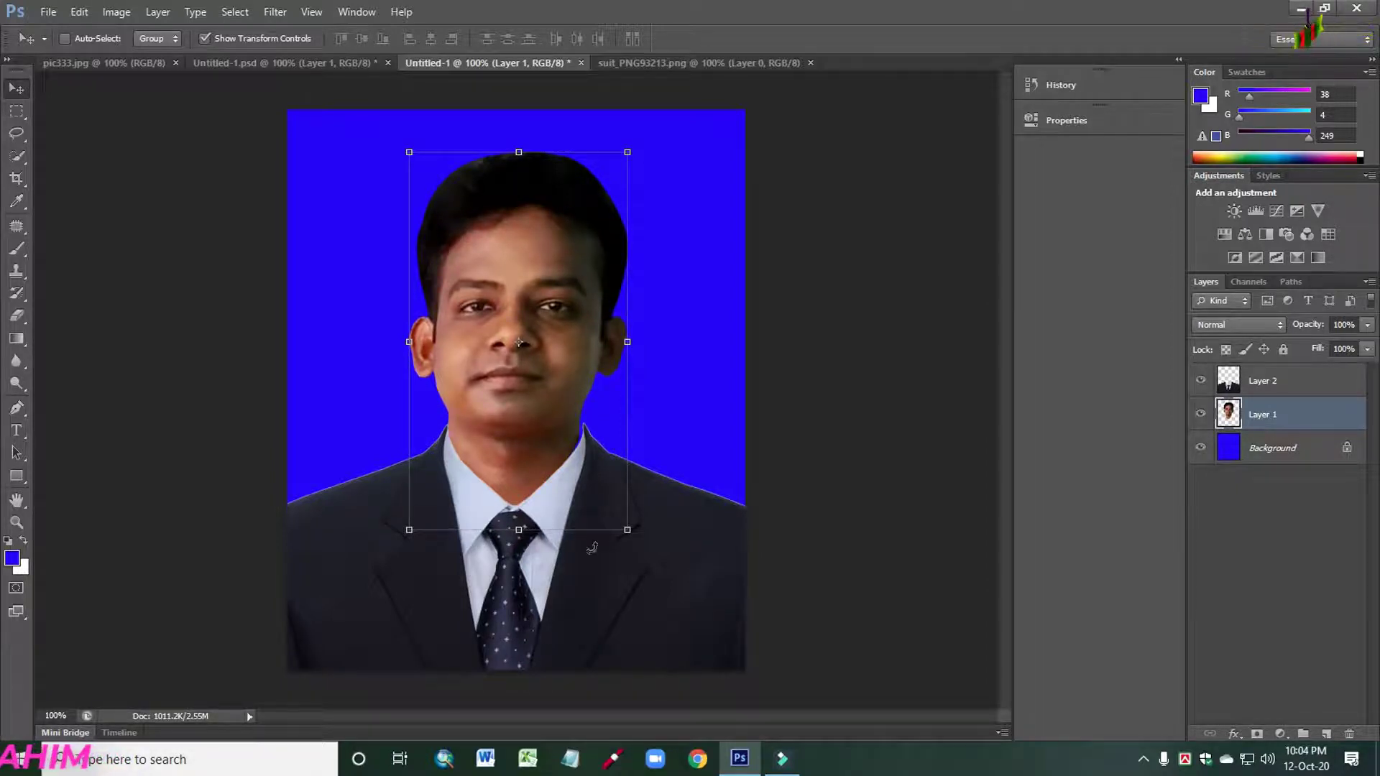
# Step: Scale the suit on Layer 2 to 96.50% width and 99.02% height, and nudge it up 2 px
pyautogui.click(1280, 388)
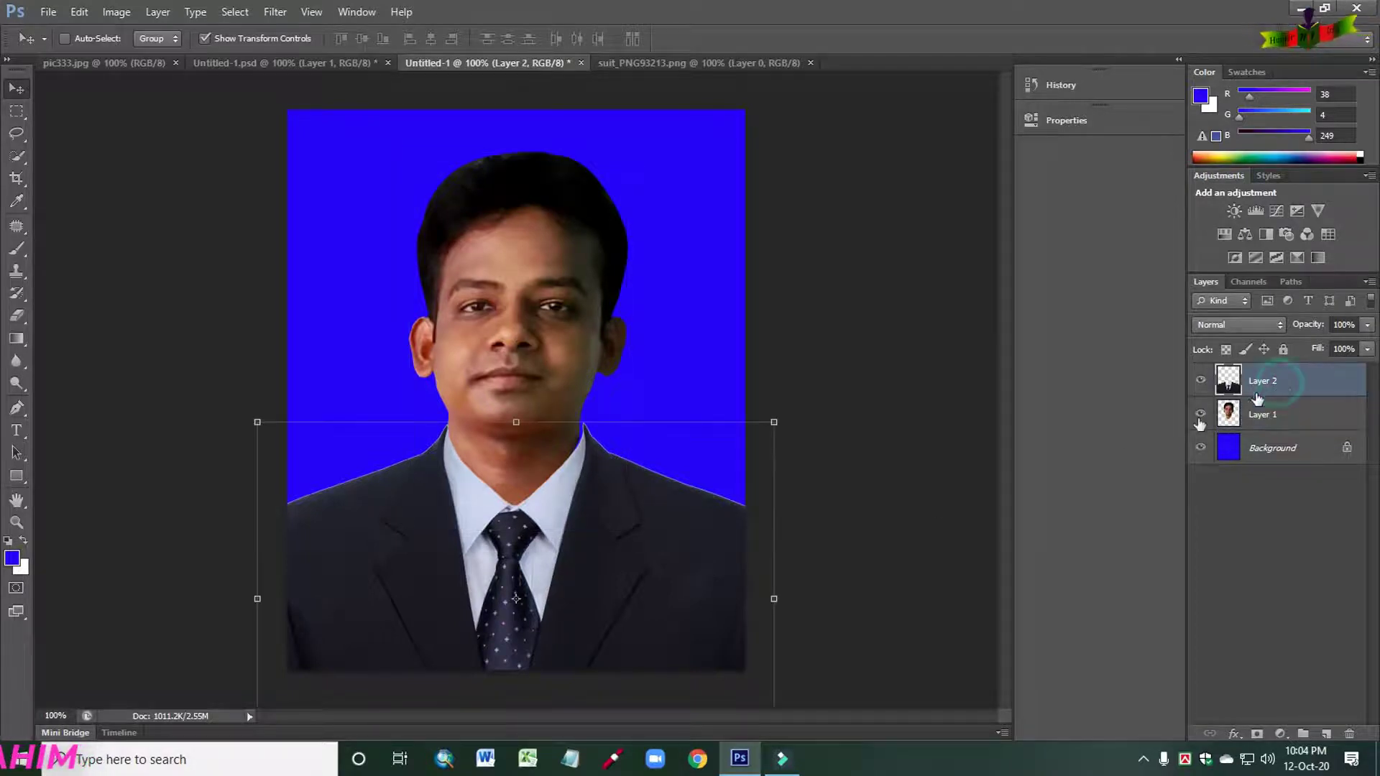
pyautogui.moveTo(774, 600); pyautogui.dragTo(771, 600)
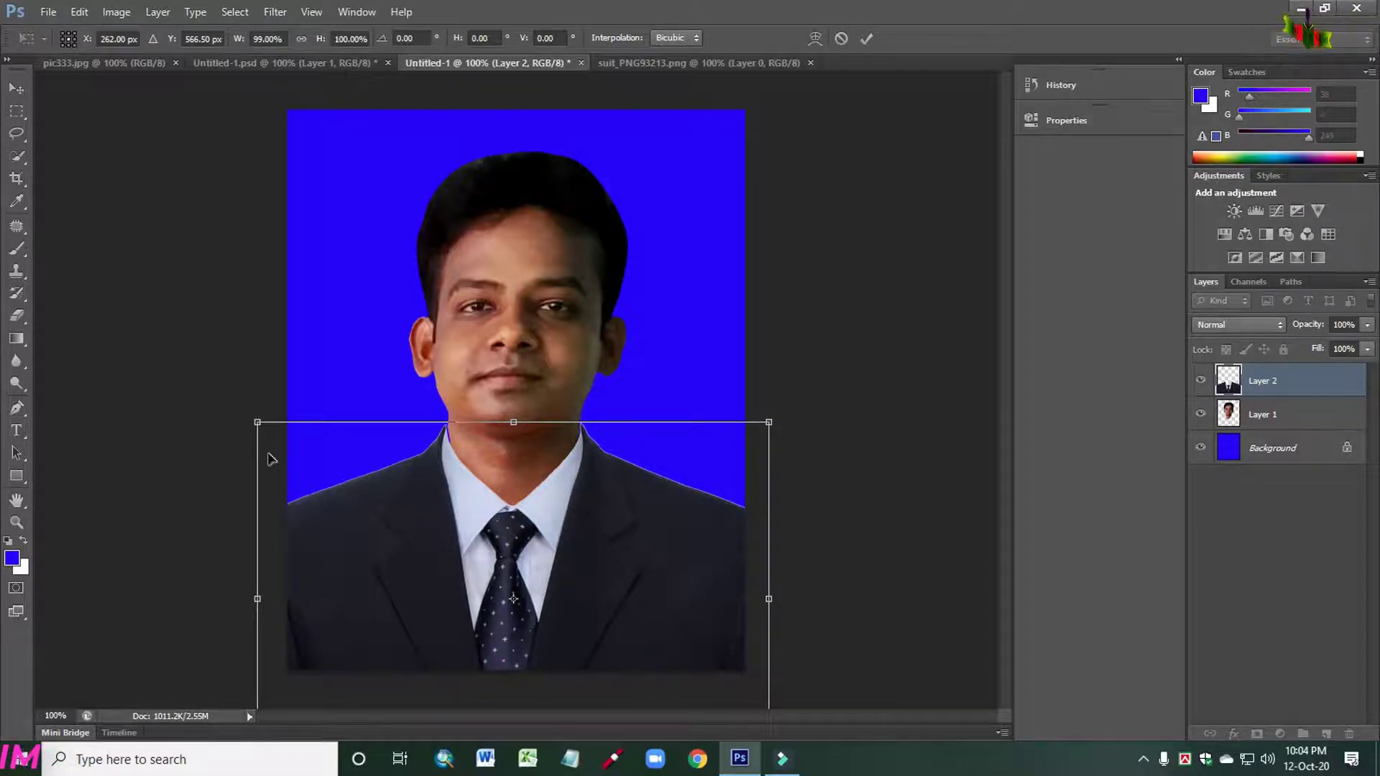
pyautogui.moveTo(256, 423); pyautogui.dragTo(259, 423)
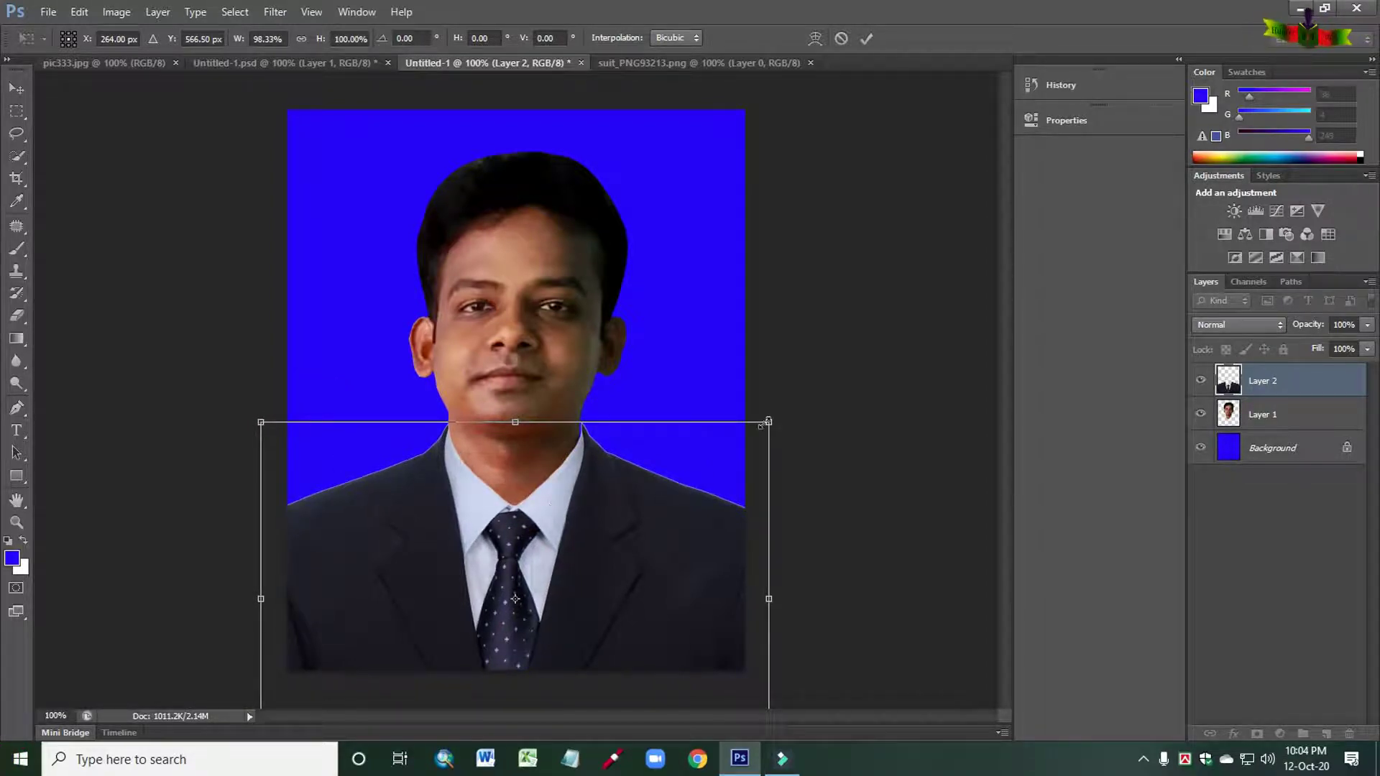
pyautogui.moveTo(765, 422); pyautogui.dragTo(758, 428)
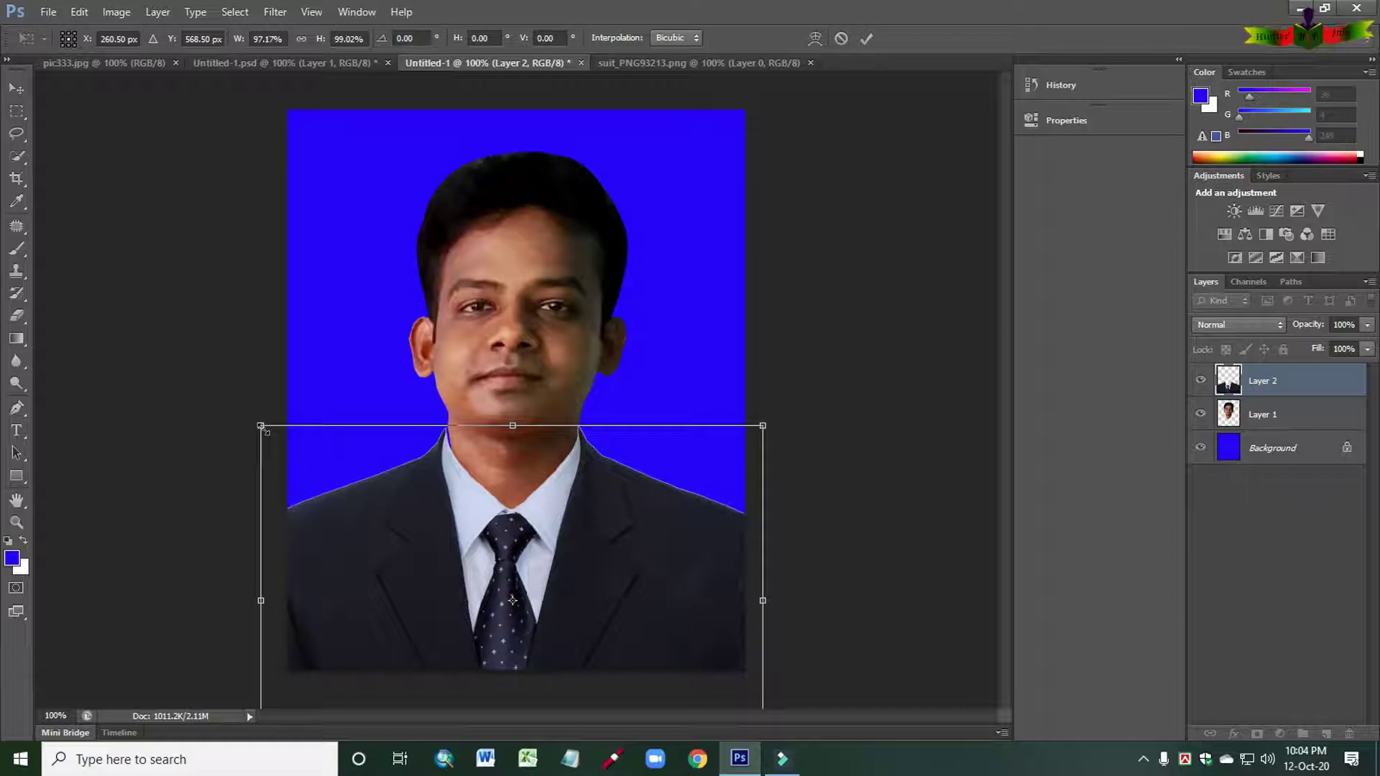
pyautogui.moveTo(263, 428); pyautogui.dragTo(266, 428)
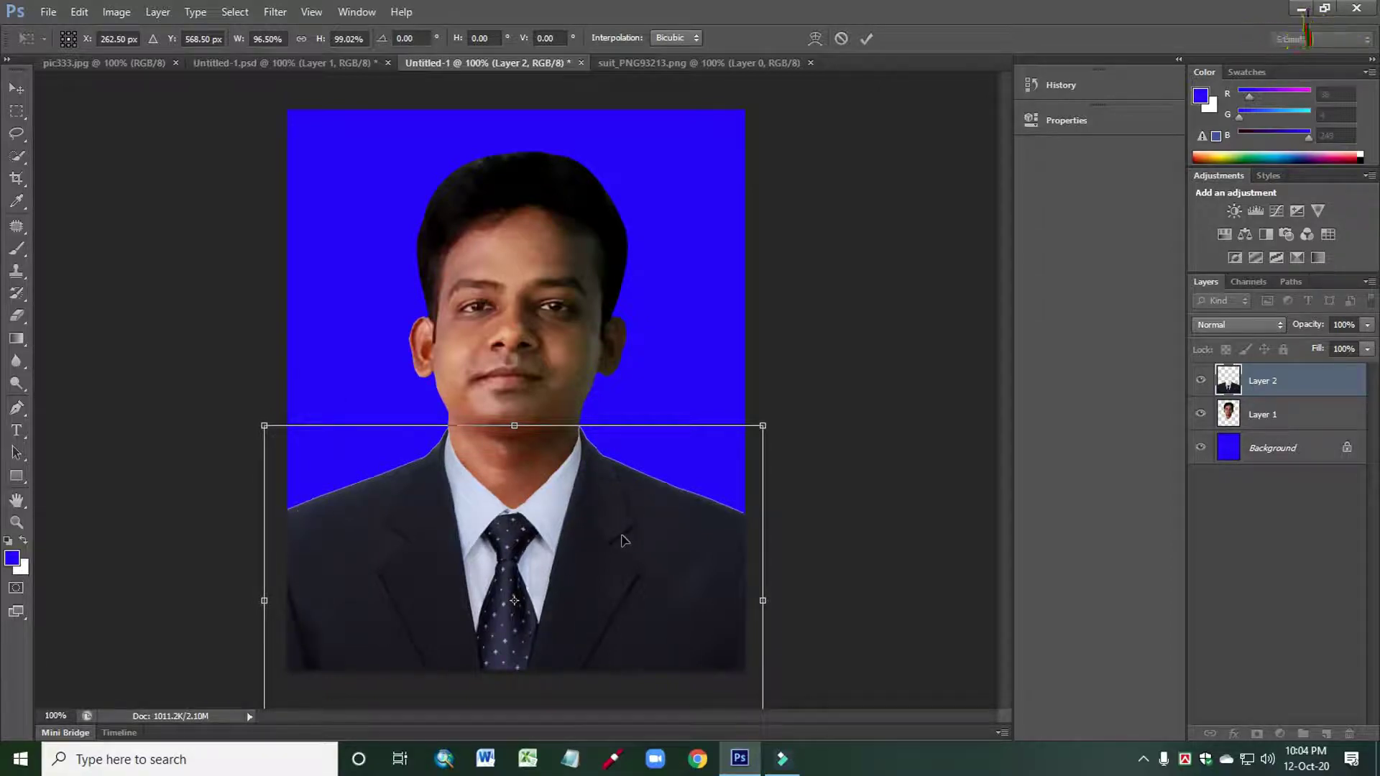
pyautogui.press('Up')
pyautogui.press('Up')
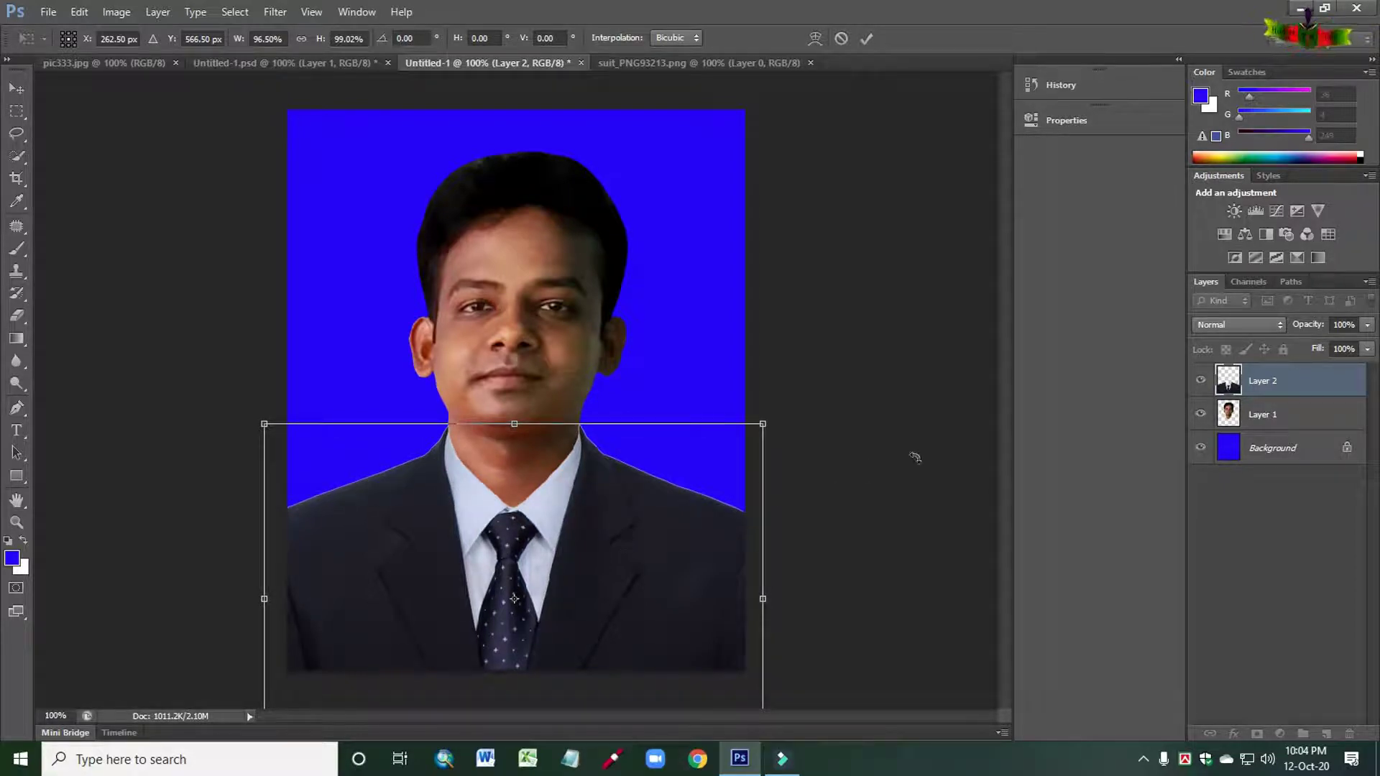
# Step: Nudge the suit up toward the chin and back down until its vertical position is Y 570.50 px
pyautogui.click(825, 497)
pyautogui.press('Down')
pyautogui.press('Down')
pyautogui.press('Up')
pyautogui.press('Up')
pyautogui.press('Up')
pyautogui.press('Up')
pyautogui.press('Up')
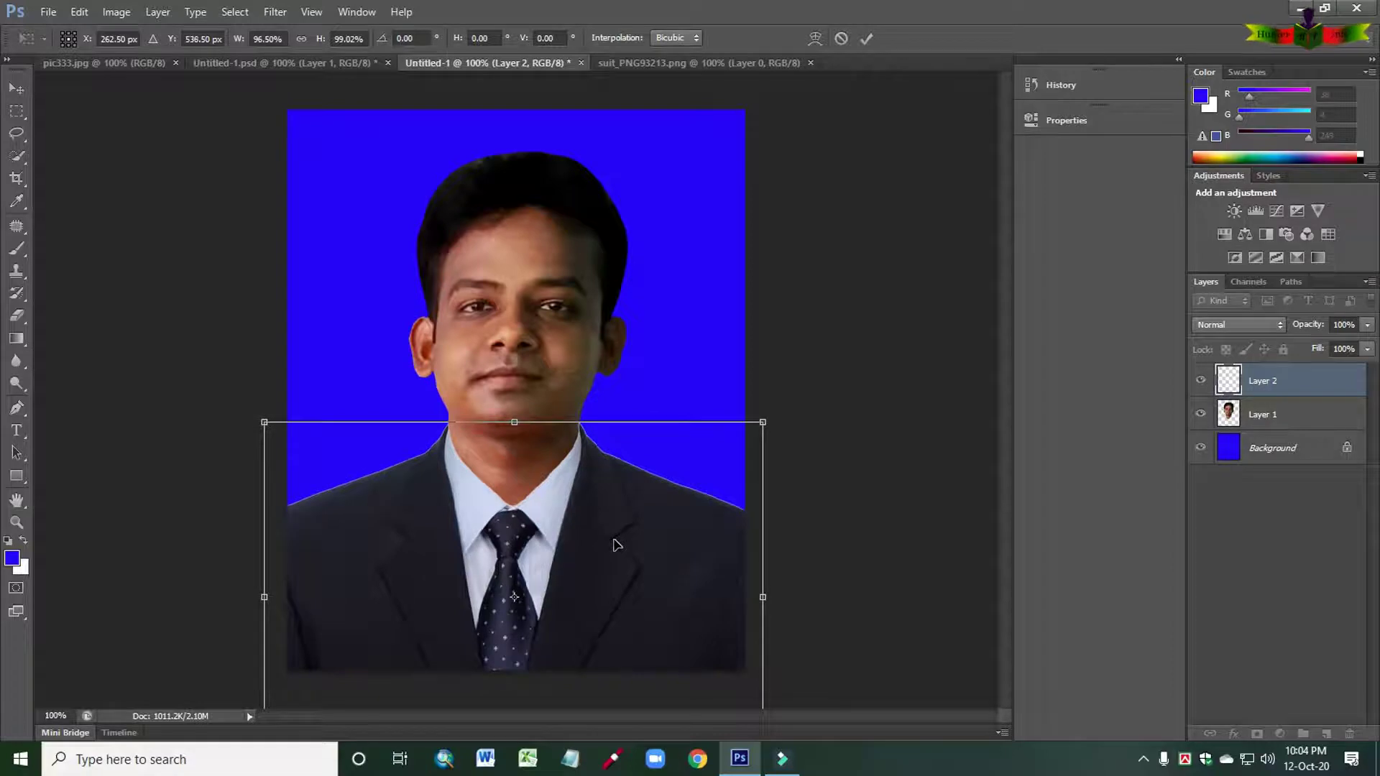
pyautogui.press('Up')
pyautogui.press('Up')
pyautogui.press('Up')
pyautogui.press('Up')
pyautogui.press('Up')
pyautogui.press('Up')
pyautogui.press('Up')
pyautogui.press('Up')
pyautogui.press('Up')
pyautogui.press('Up')
pyautogui.press('Up')
pyautogui.press('Up')
pyautogui.press('Down')
pyautogui.press('Down')
pyautogui.press('Down')
pyautogui.press('Down')
pyautogui.press('Down')
pyautogui.press('Down')
pyautogui.press('Down')
pyautogui.press('Down')
pyautogui.press('Down')
pyautogui.press('Down')
pyautogui.press('Down')
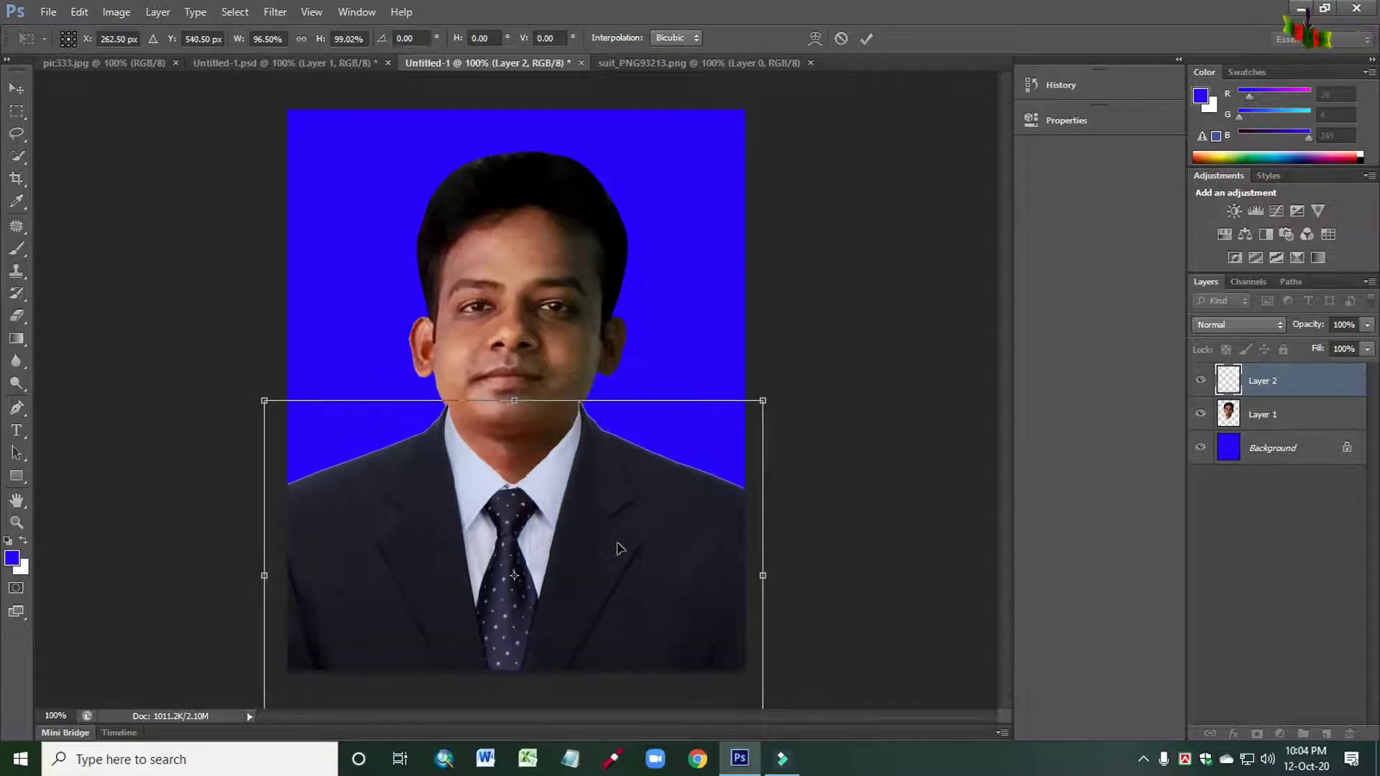
pyautogui.press('Down')
pyautogui.press('Down')
pyautogui.press('Down')
pyautogui.press('Down')
pyautogui.press('Down')
pyautogui.press('Down')
pyautogui.press('Down')
pyautogui.press('Down')
pyautogui.press('Down')
pyautogui.press('Down')
pyautogui.press('Down')
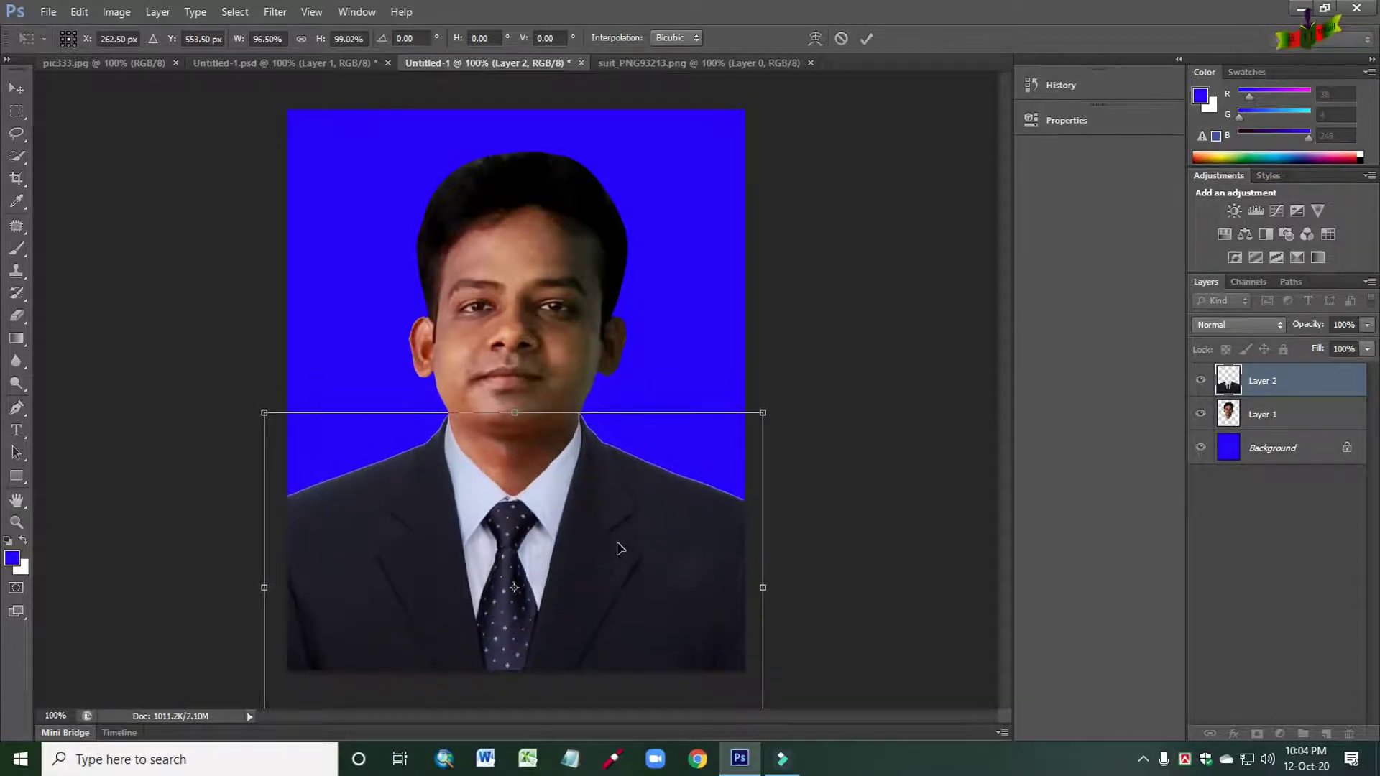
pyautogui.press('Down')
pyautogui.press('Down')
pyautogui.press('Down')
pyautogui.press('Down')
pyautogui.press('Down')
pyautogui.press('Down')
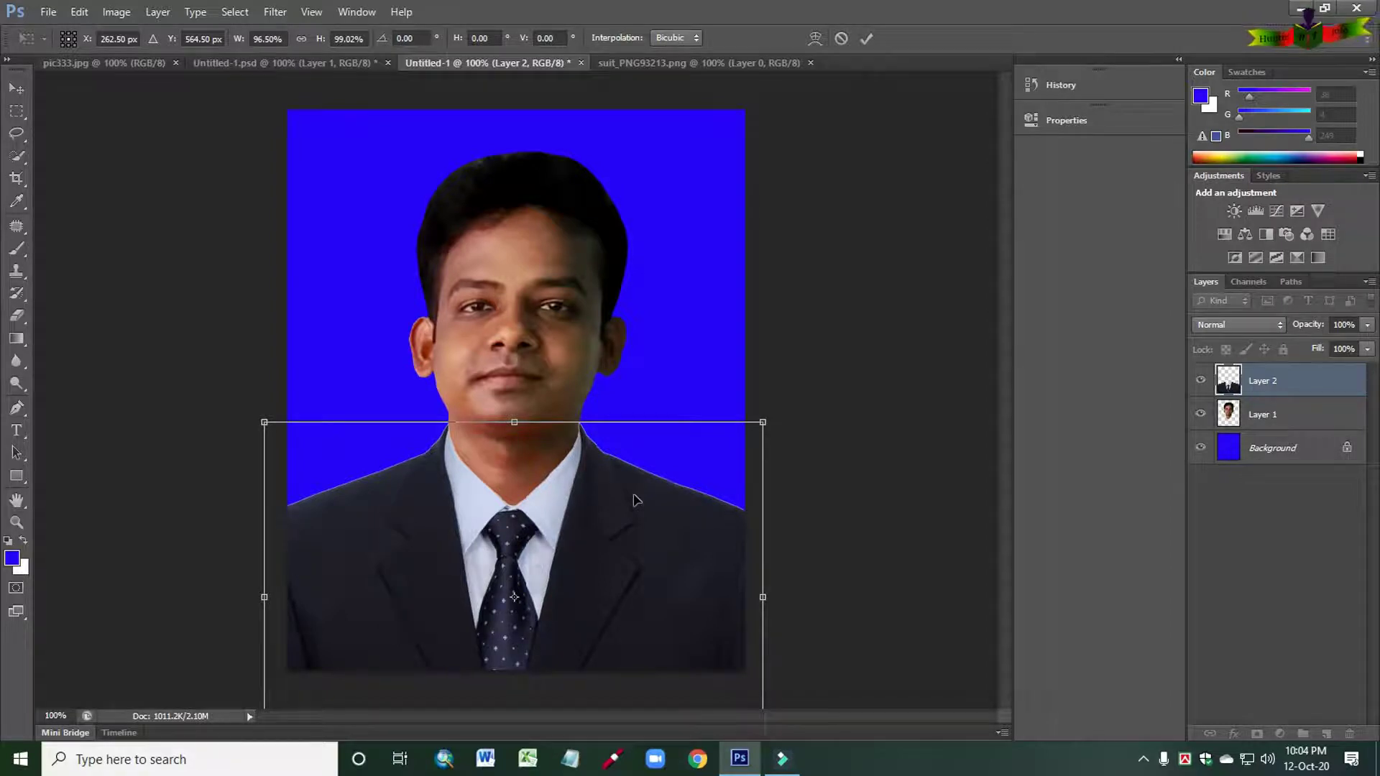
pyautogui.press('Down')
pyautogui.press('Down')
pyautogui.press('Down')
pyautogui.press('Down')
pyautogui.press('Down')
pyautogui.press('Down')
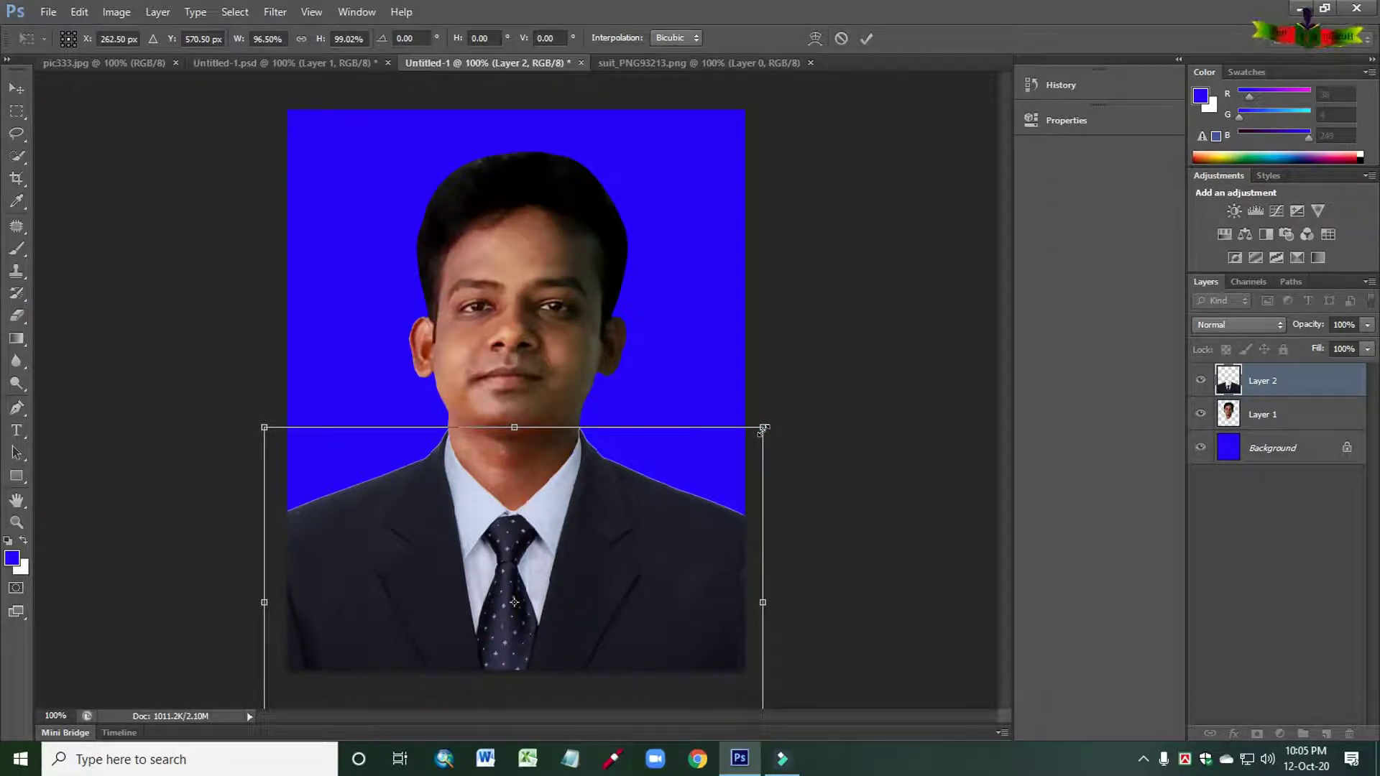
# Step: Enlarge the suit to 97.33% width and 100% height, shift it 2 px left, and apply the transform
pyautogui.moveTo(764, 428); pyautogui.dragTo(767, 425)
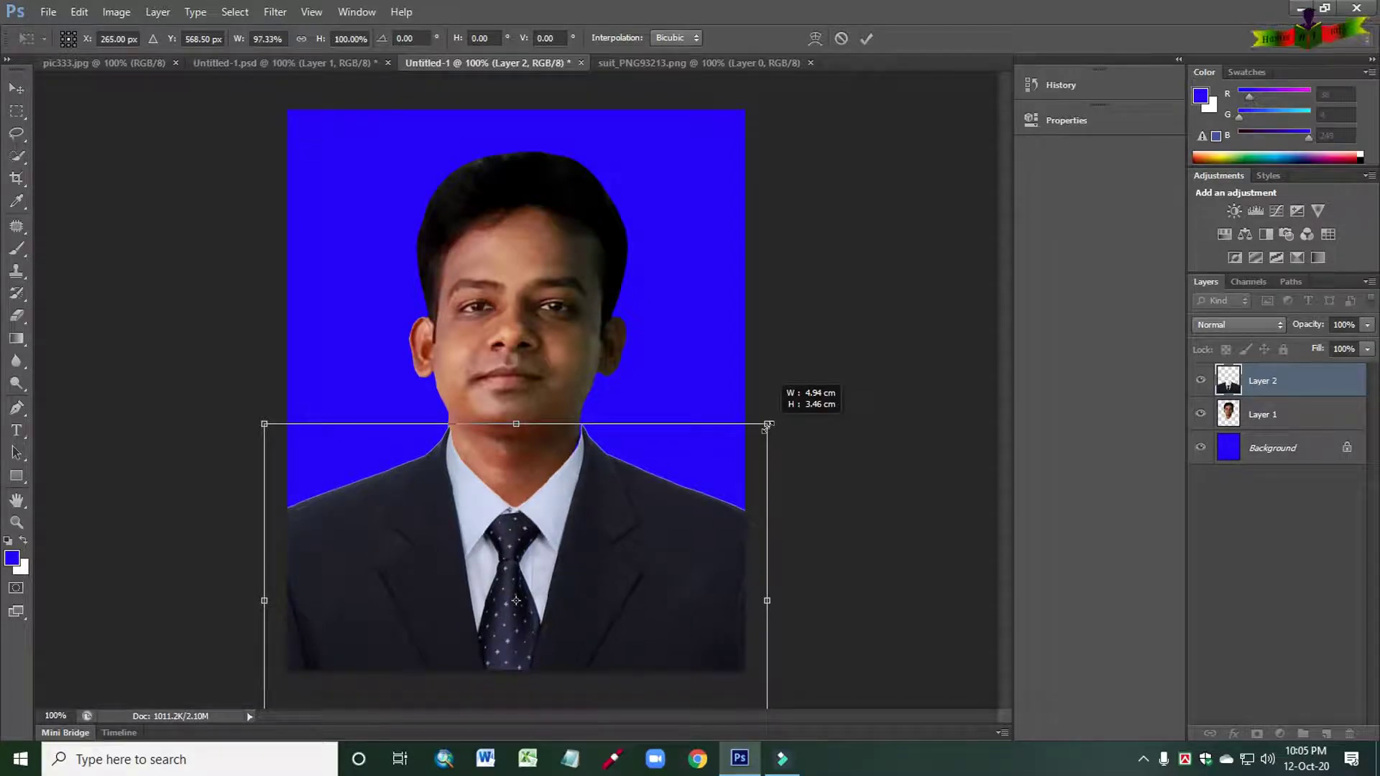
pyautogui.press('Left')
pyautogui.press('Left')
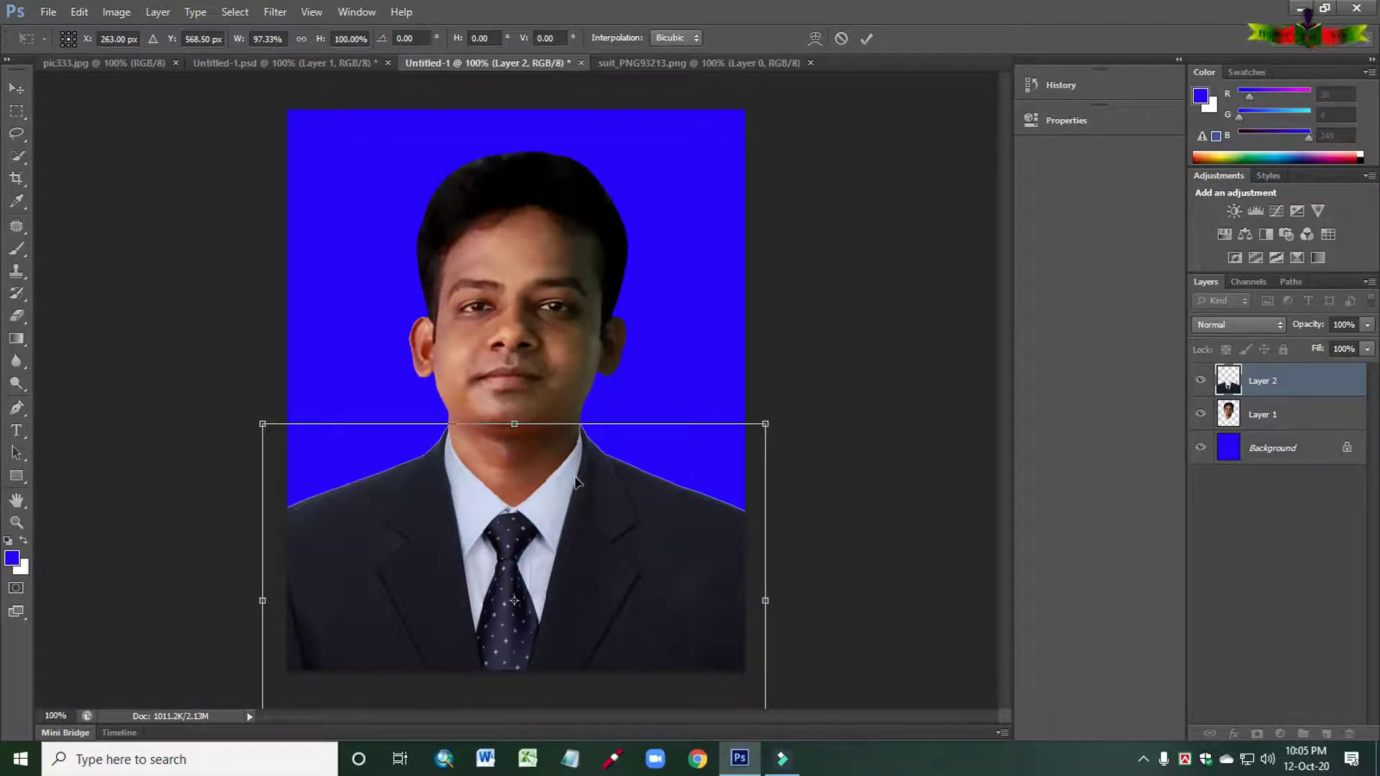
pyautogui.press('Return')
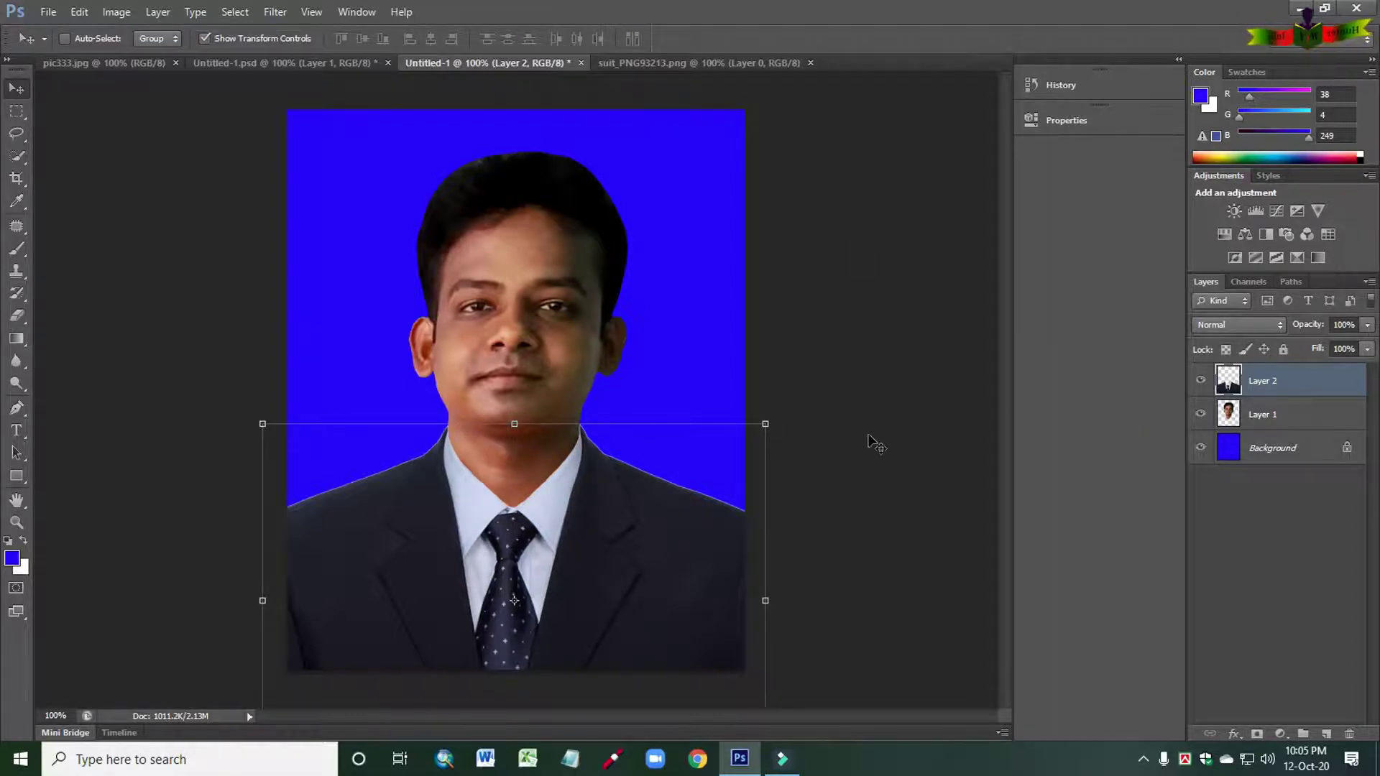
# Step: Switch to the Eraser with a 5 px brush, try a dab on the Background beside the collar, and undo it
pyautogui.click(1255, 455)
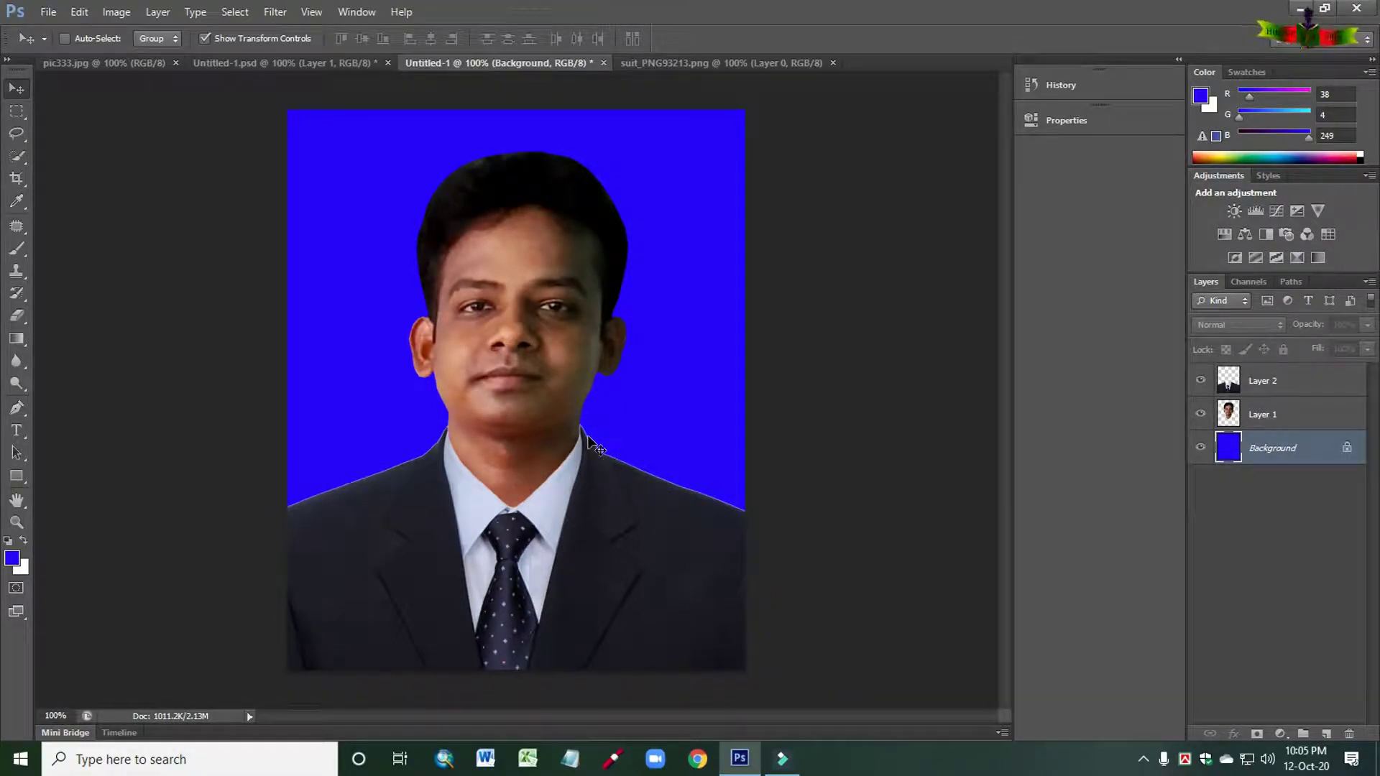
pyautogui.hotkey('ctrl', '+')
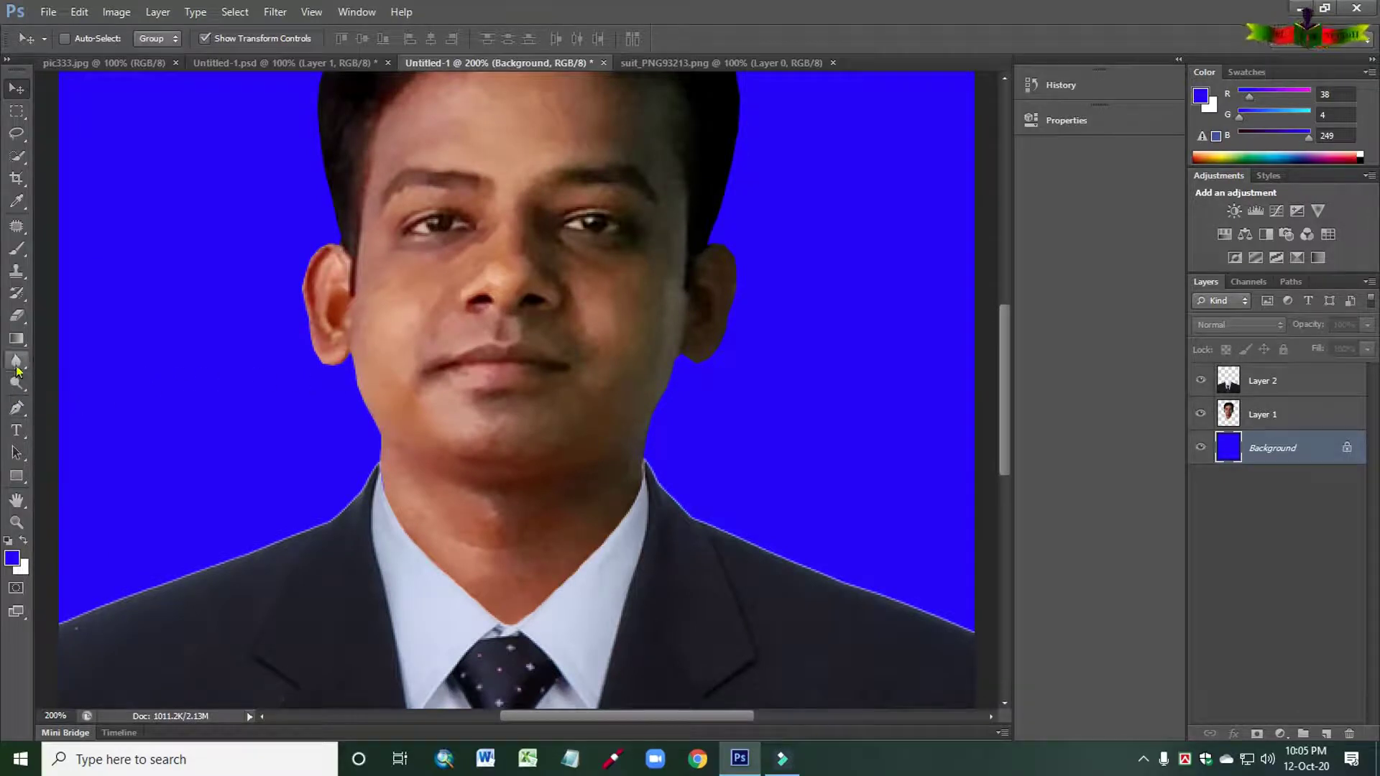
pyautogui.click(17, 318)
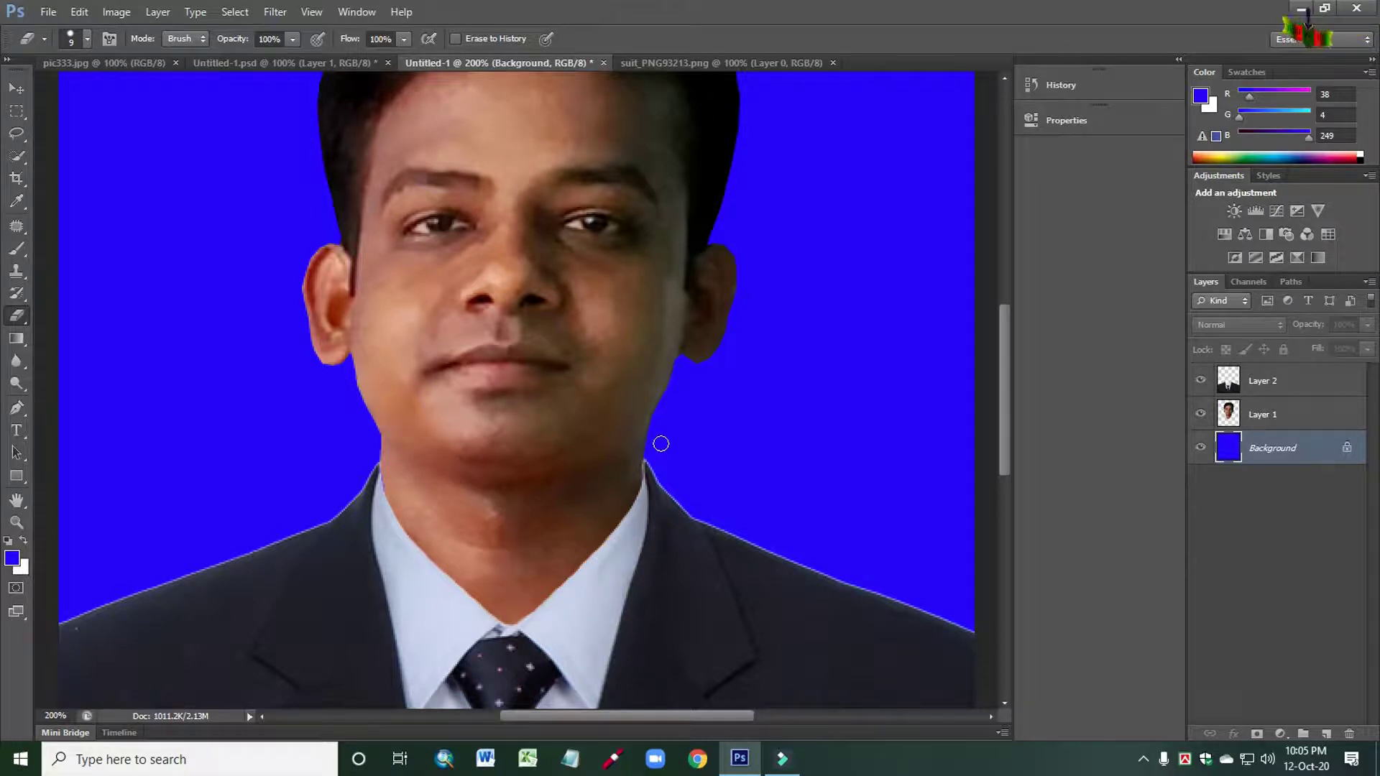
pyautogui.press('[')
pyautogui.press('[')
pyautogui.press('[')
pyautogui.press('[')
pyautogui.press('[')
pyautogui.press('[')
pyautogui.press('[')
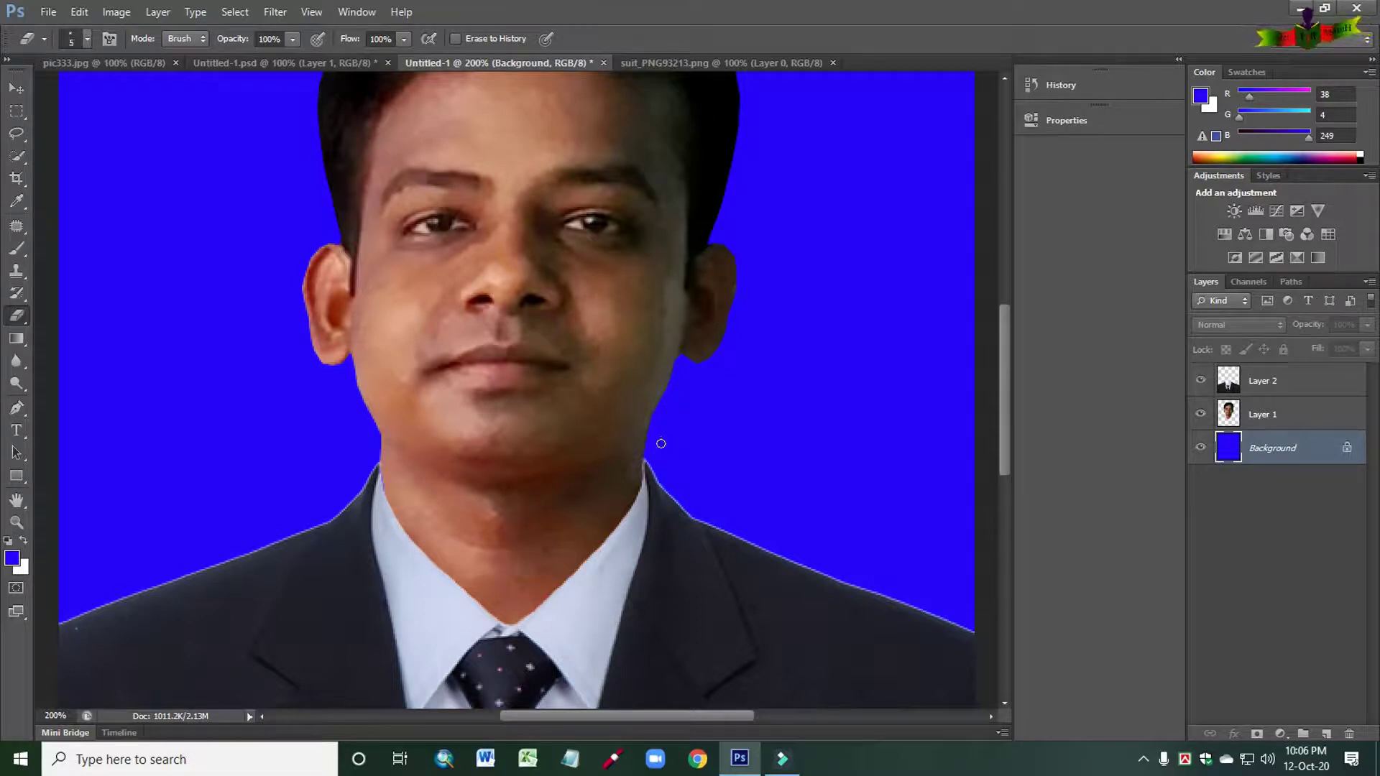
pyautogui.press(']')
pyautogui.press(']')
pyautogui.press(']')
pyautogui.press(']')
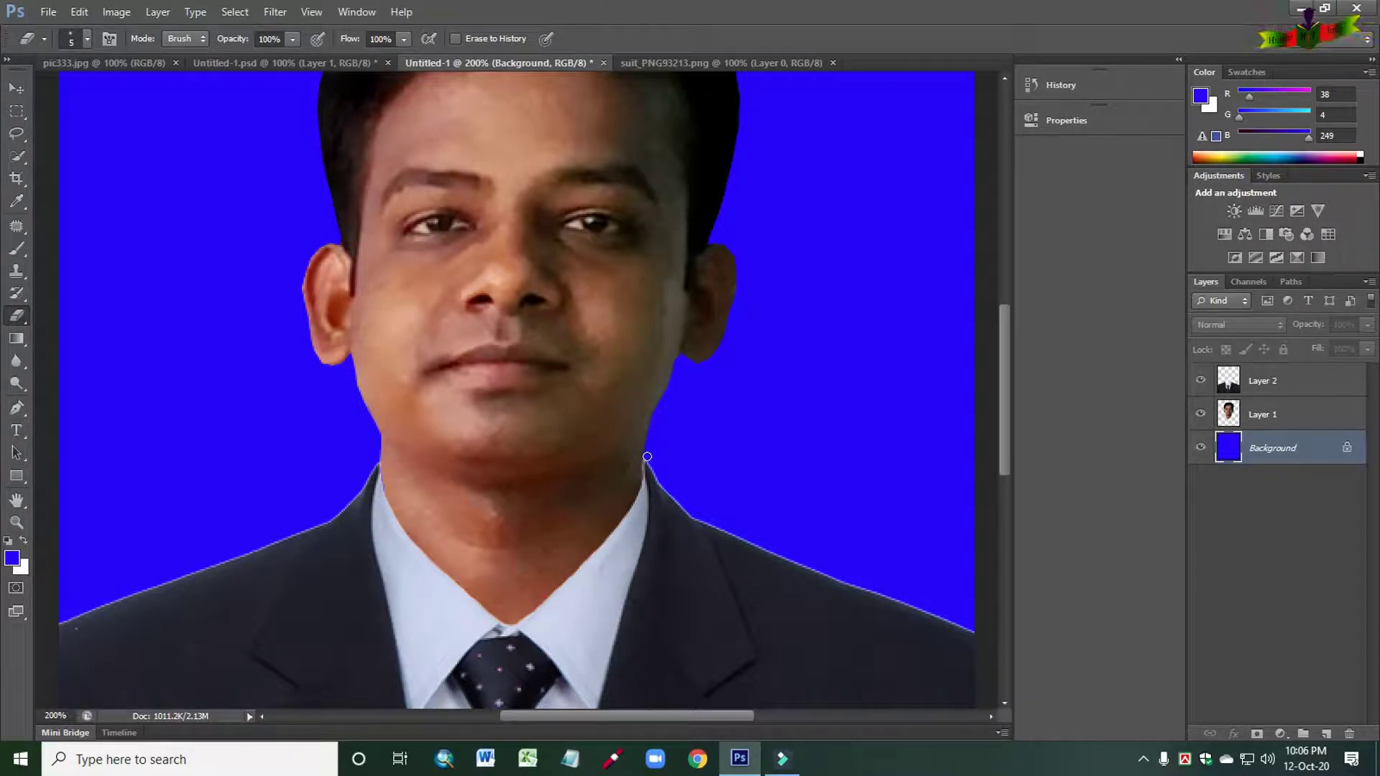
pyautogui.click(647, 456)
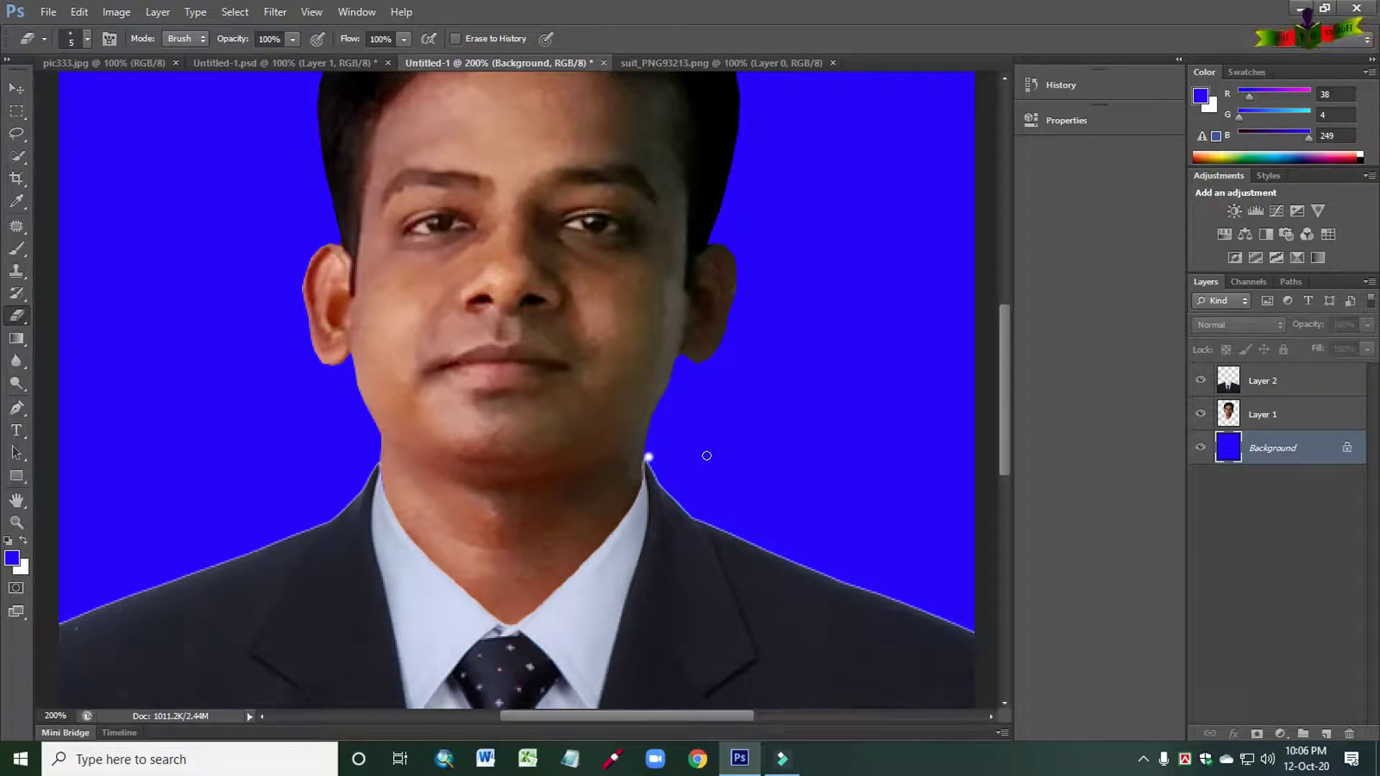
pyautogui.hotkey('ctrl', 'z')
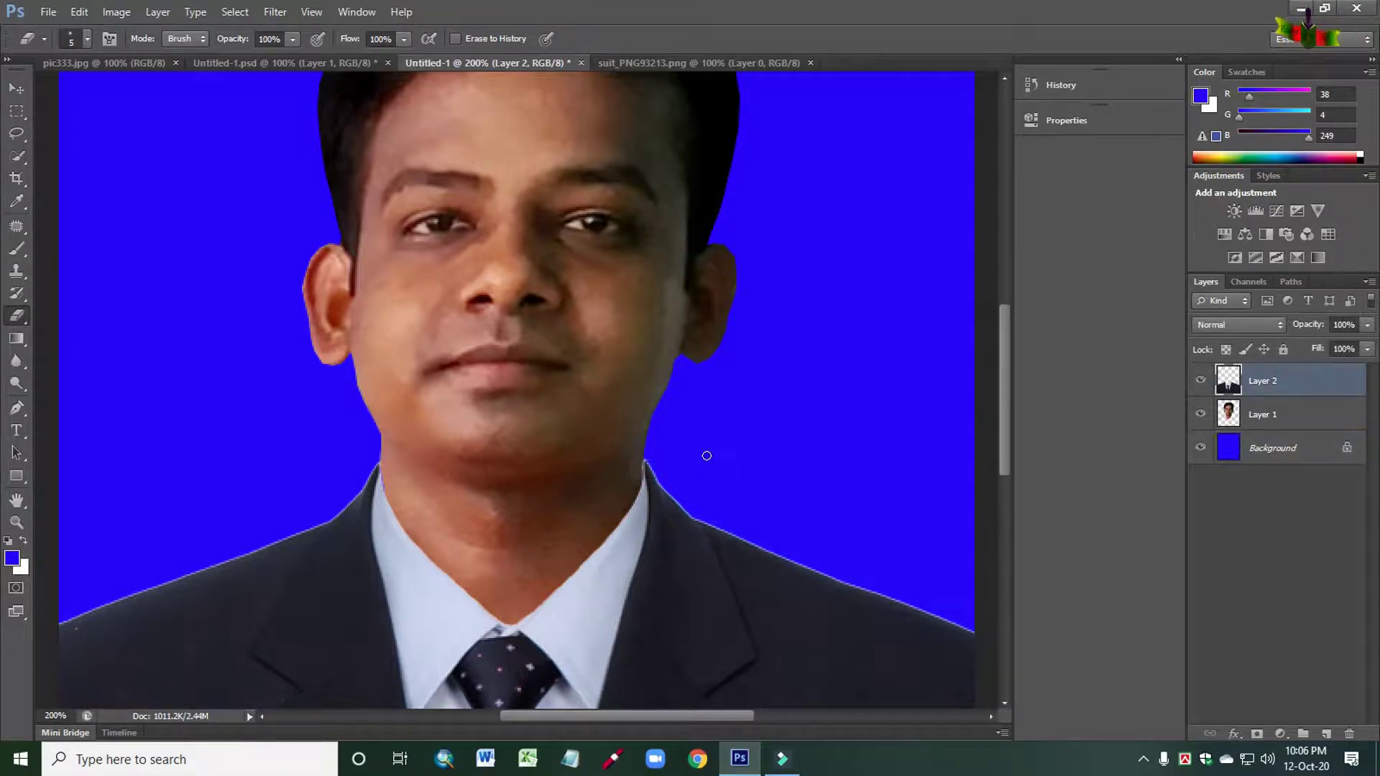
# Step: Erase leftover edge pixels on Layer 1 where the neck meets the collar on the image's right side
pyautogui.click(1267, 421)
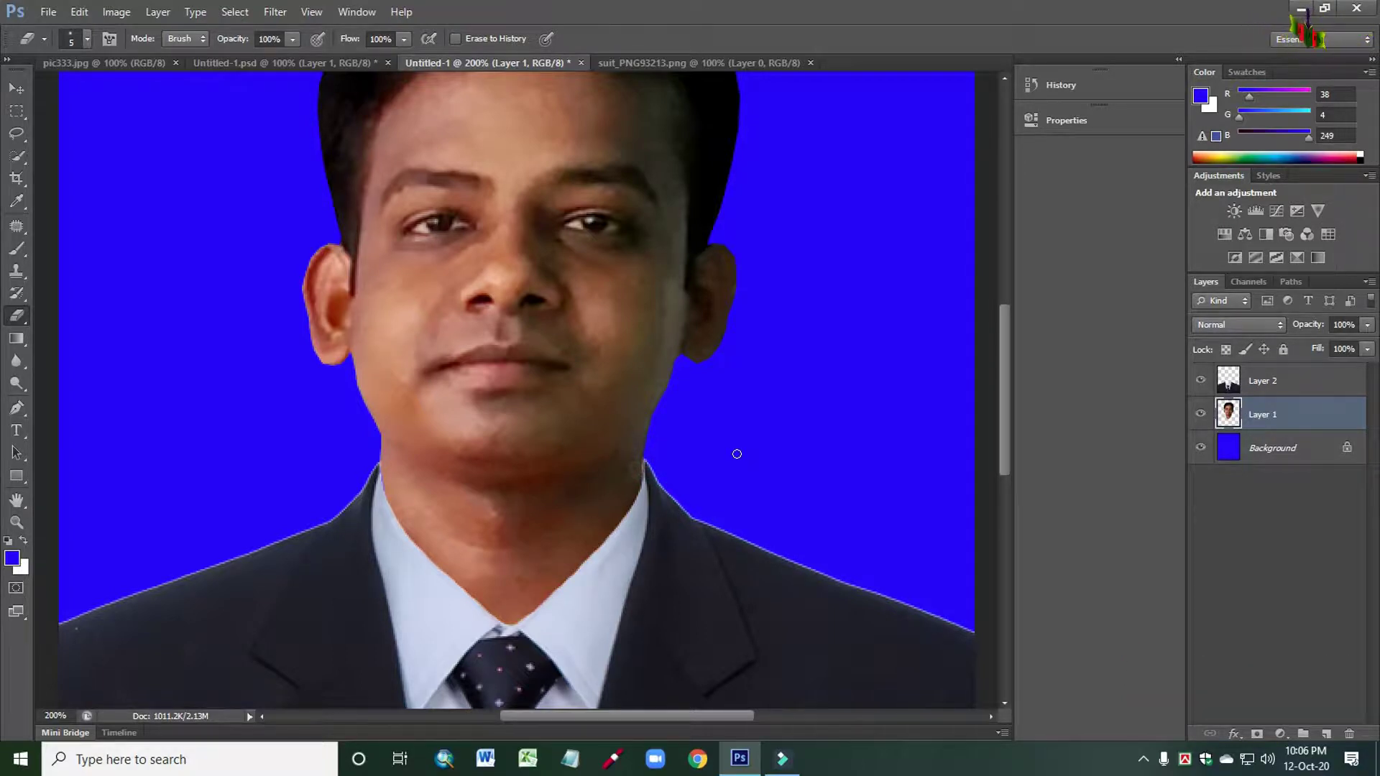
pyautogui.click(652, 458)
pyautogui.click(648, 460)
pyautogui.click(649, 460)
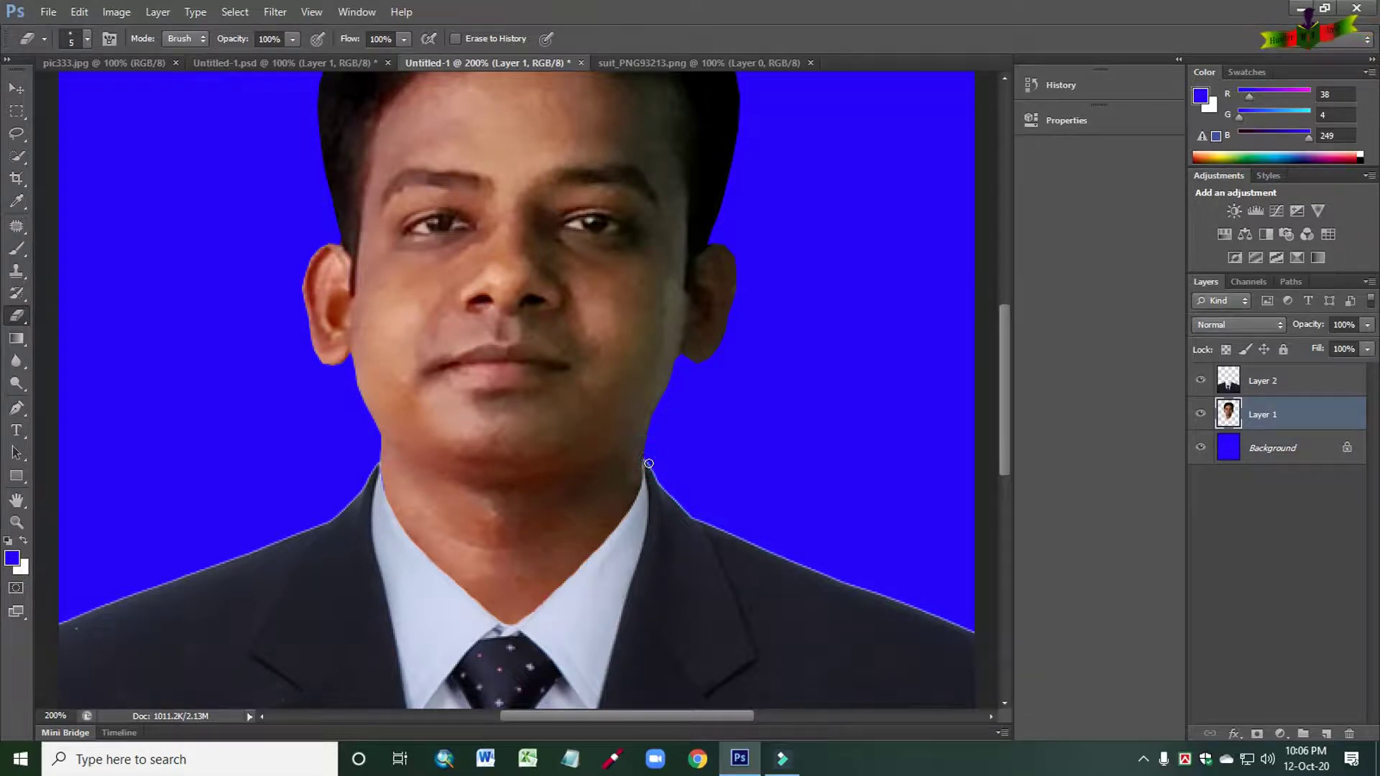
pyautogui.click(653, 468)
pyautogui.click(659, 477)
# Step: Erase the light fringe on Layer 2 along the outer collar edge beside the neck, and undo a stray erasure on the Background
pyautogui.click(1262, 385)
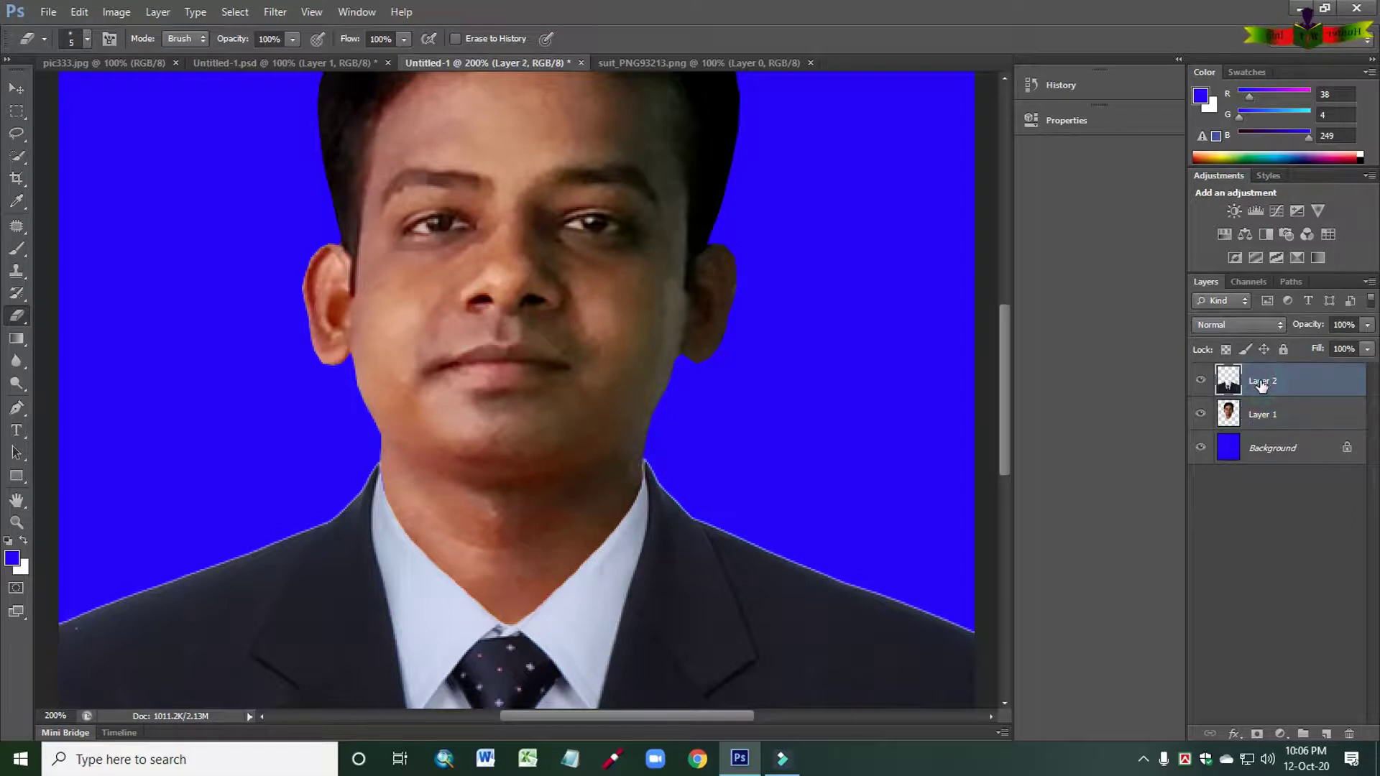
pyautogui.click(649, 460)
pyautogui.click(650, 463)
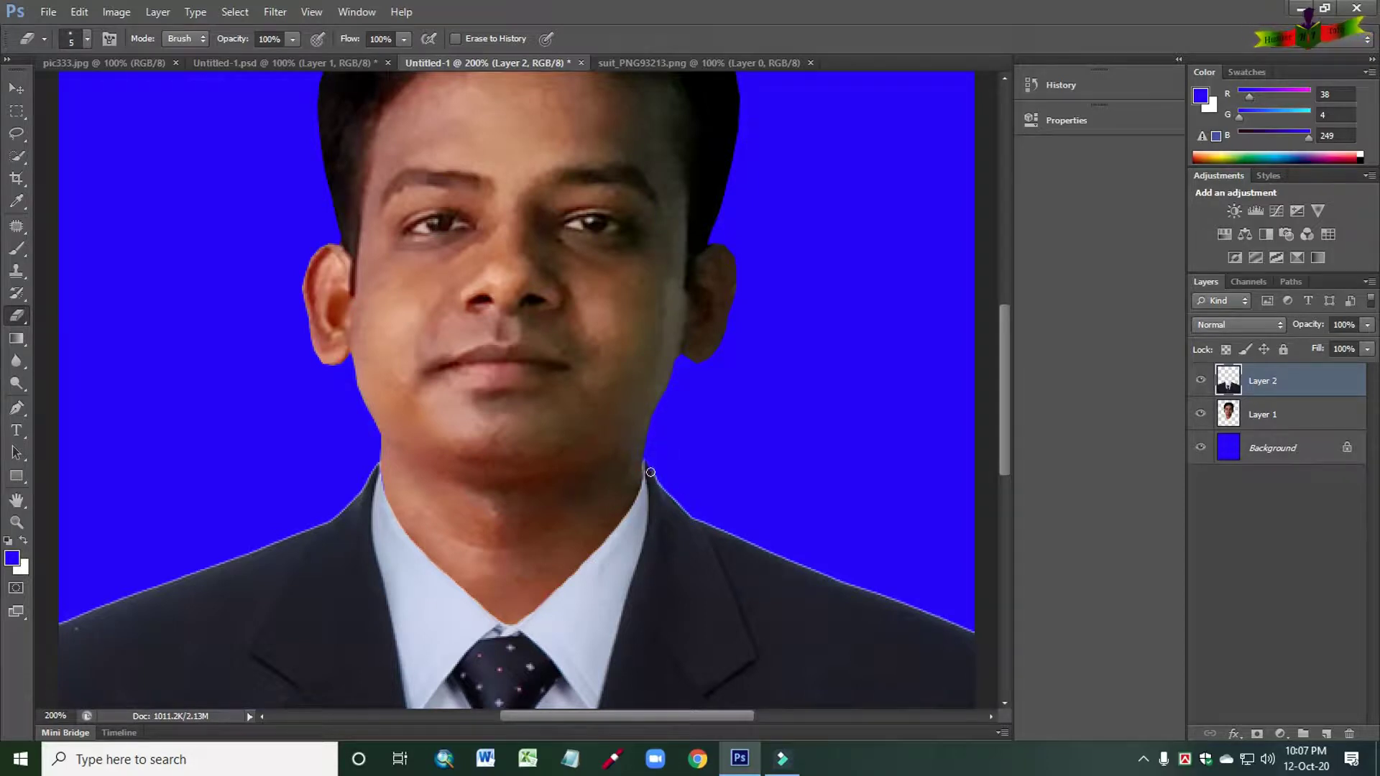
pyautogui.click(649, 459)
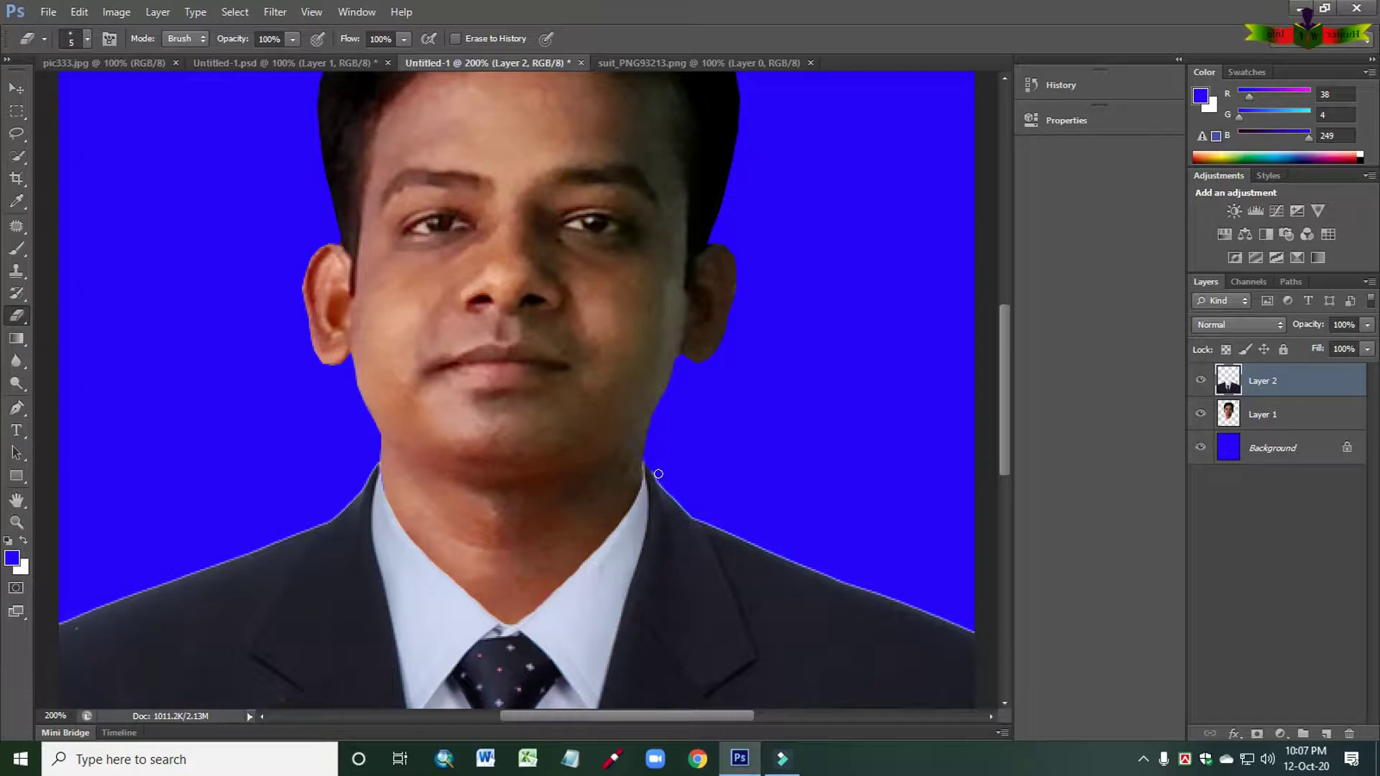
pyautogui.click(656, 473)
pyautogui.click(660, 479)
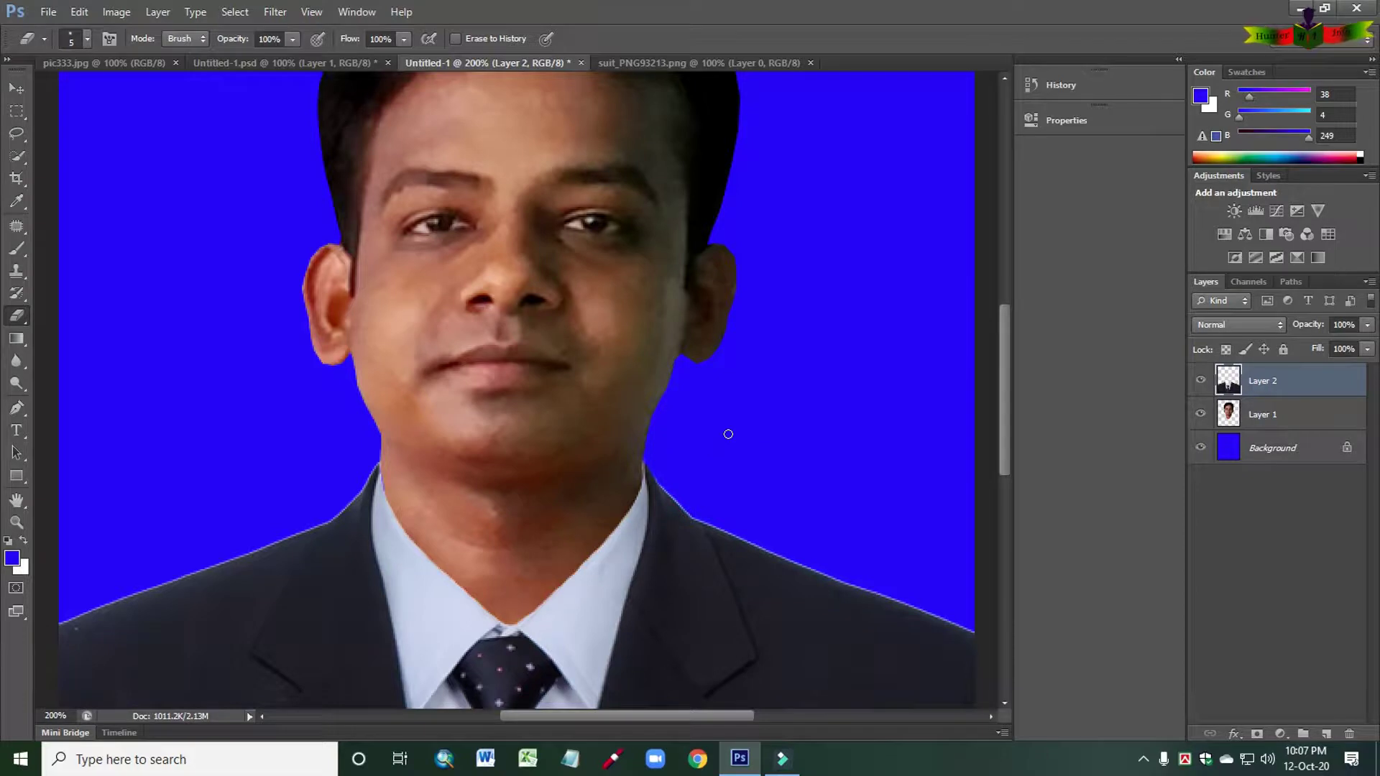
pyautogui.click(659, 477)
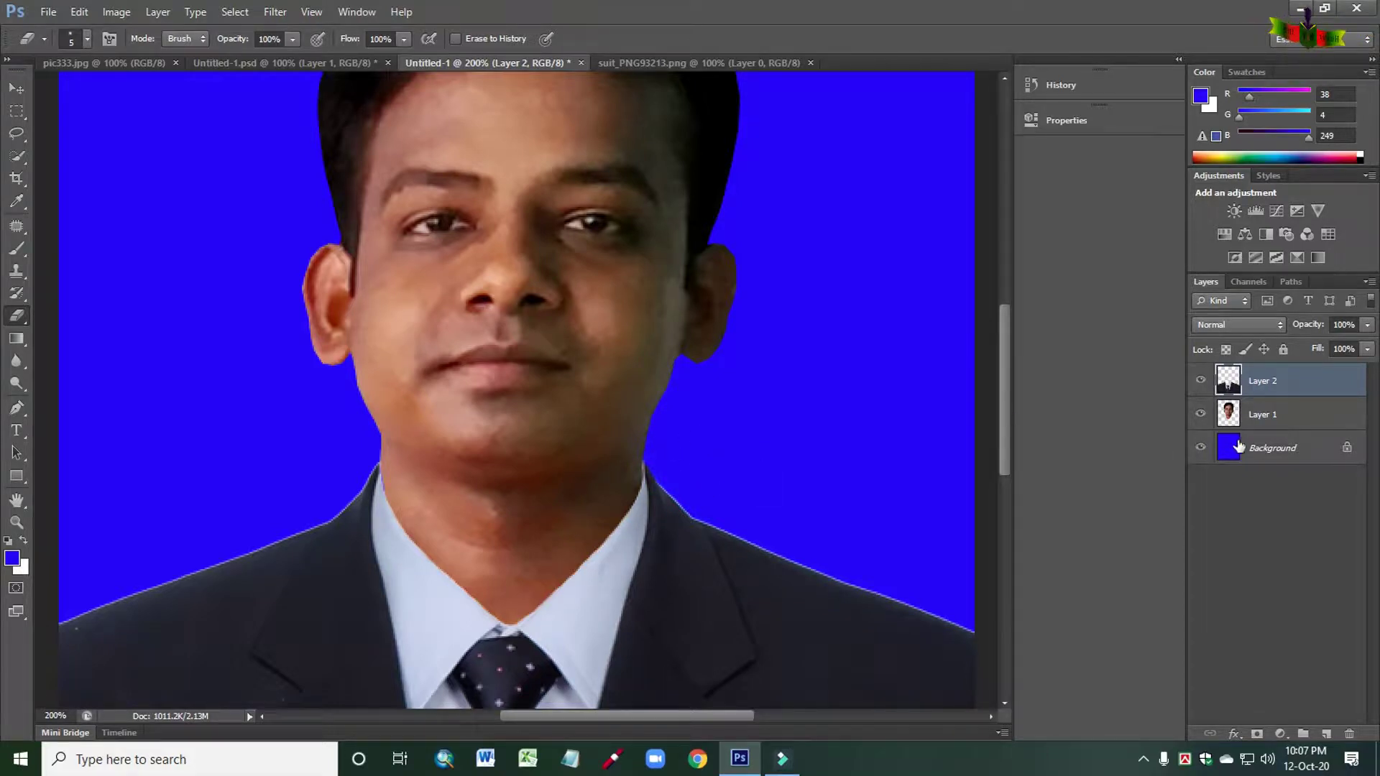
pyautogui.click(1270, 459)
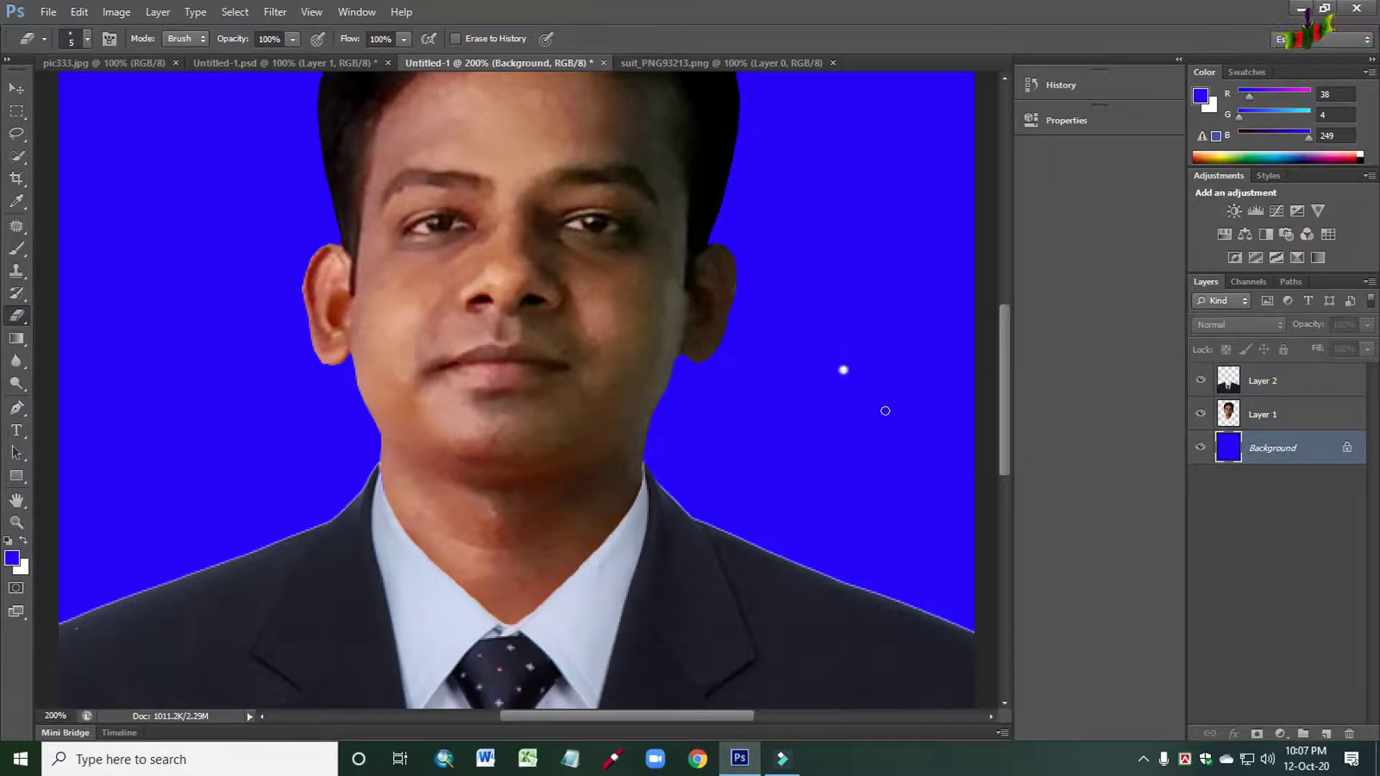
pyautogui.hotkey('ctrl', 'z')
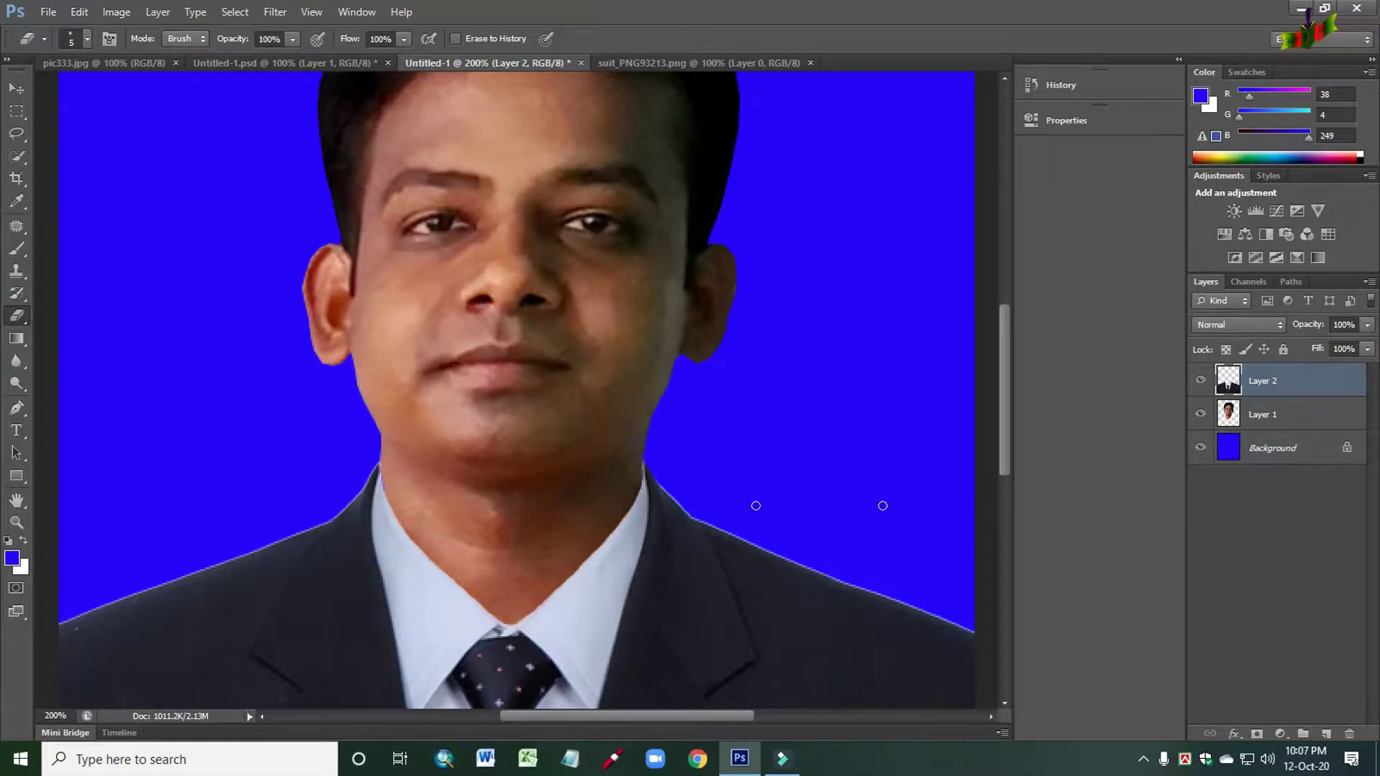
# Step: Examine the head edges on Layer 1 and the collar join, and bring up pic333.jpg for comparison
pyautogui.click(1251, 421)
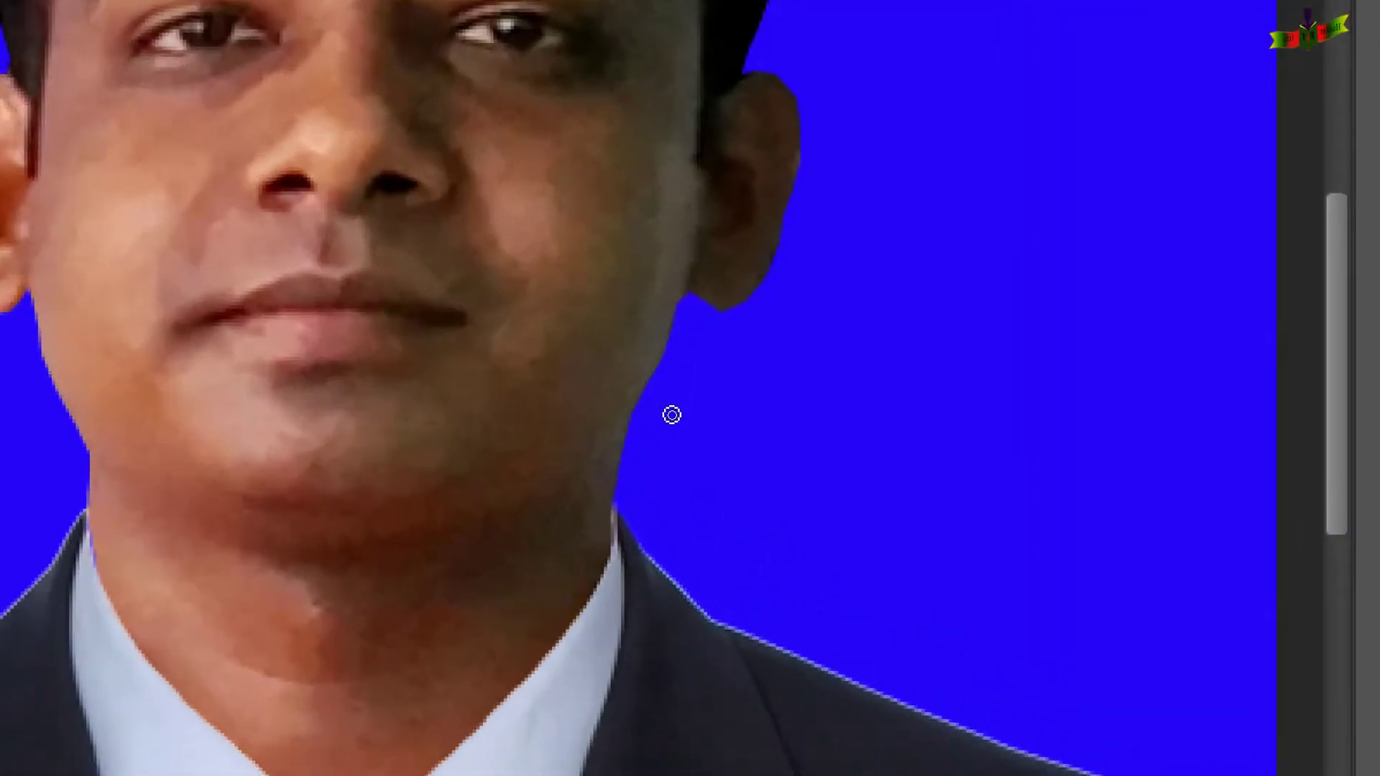
pyautogui.scroll(5, 672, 416)
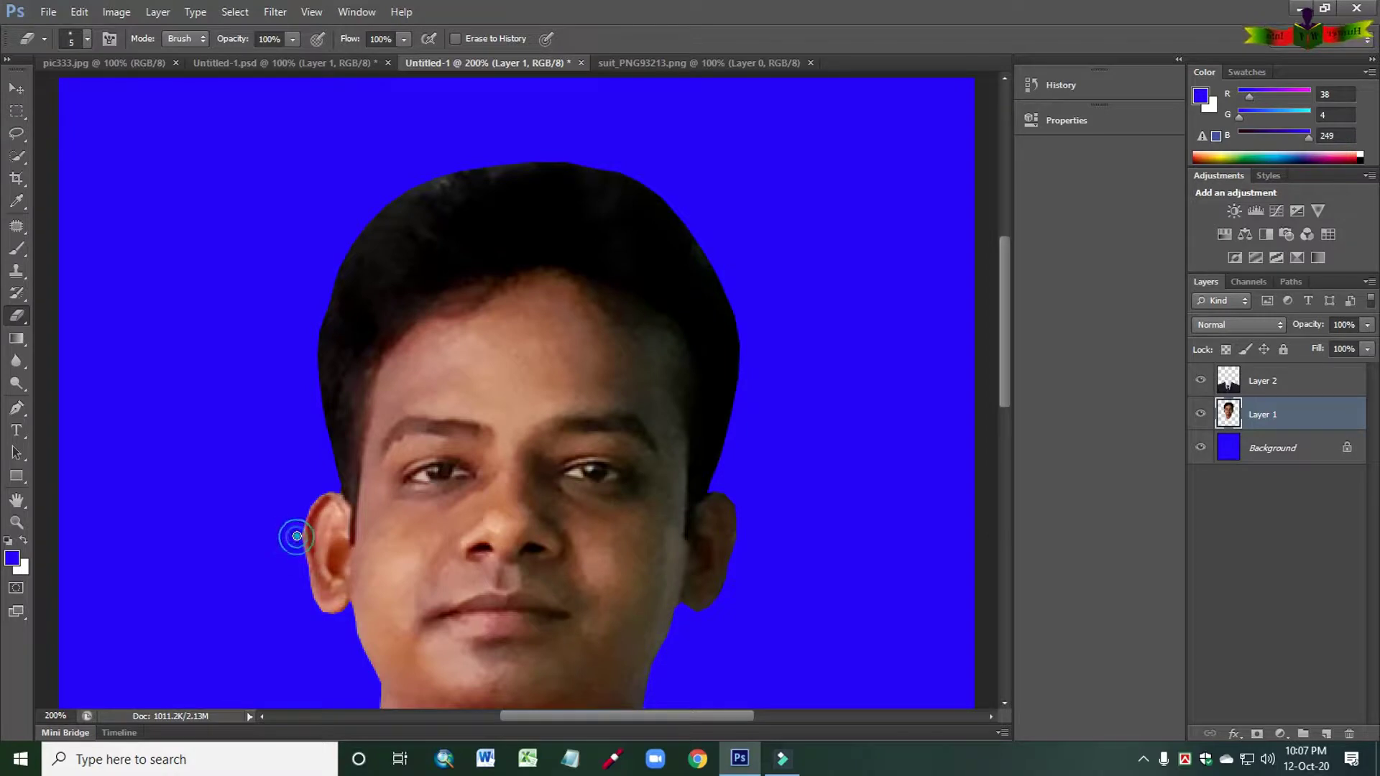
pyautogui.scroll(-6, 707, 572)
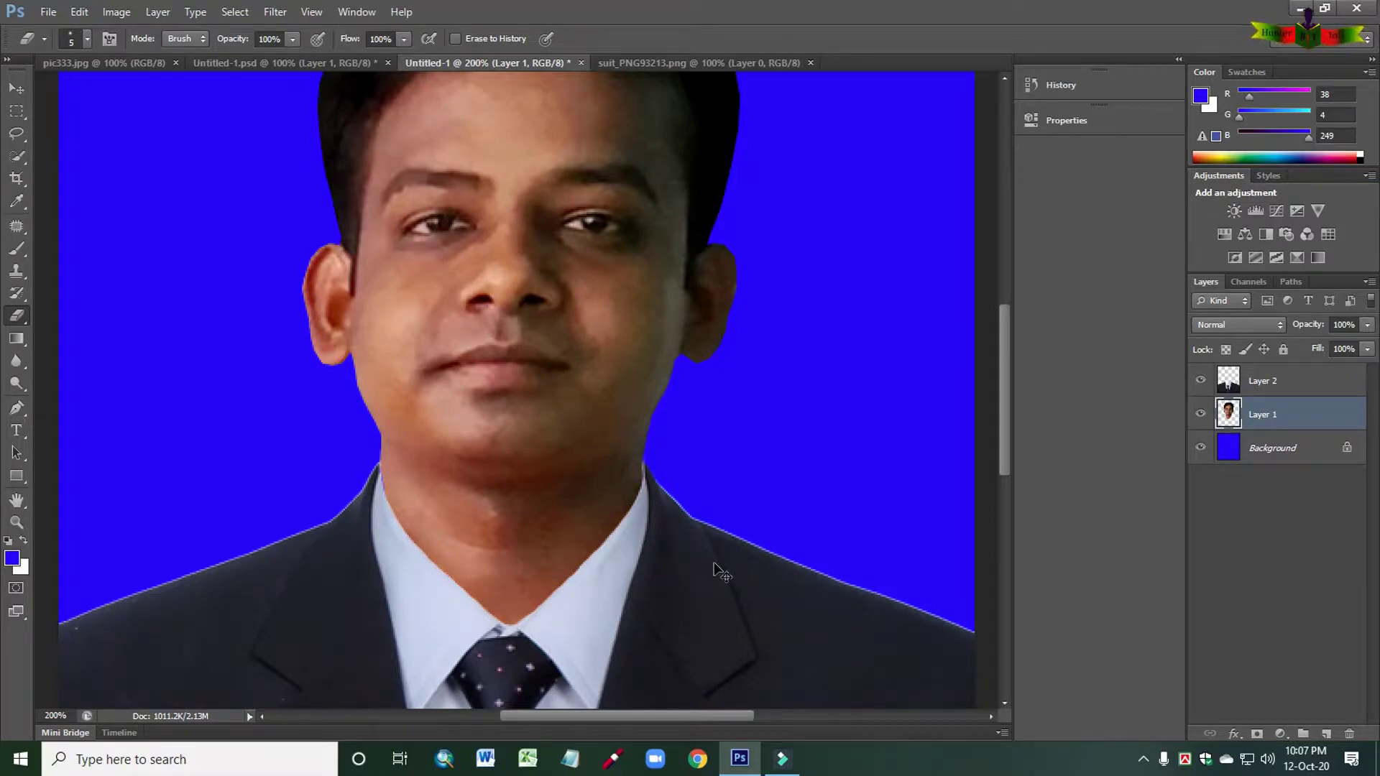
pyautogui.hotkey('ctrl', '-')
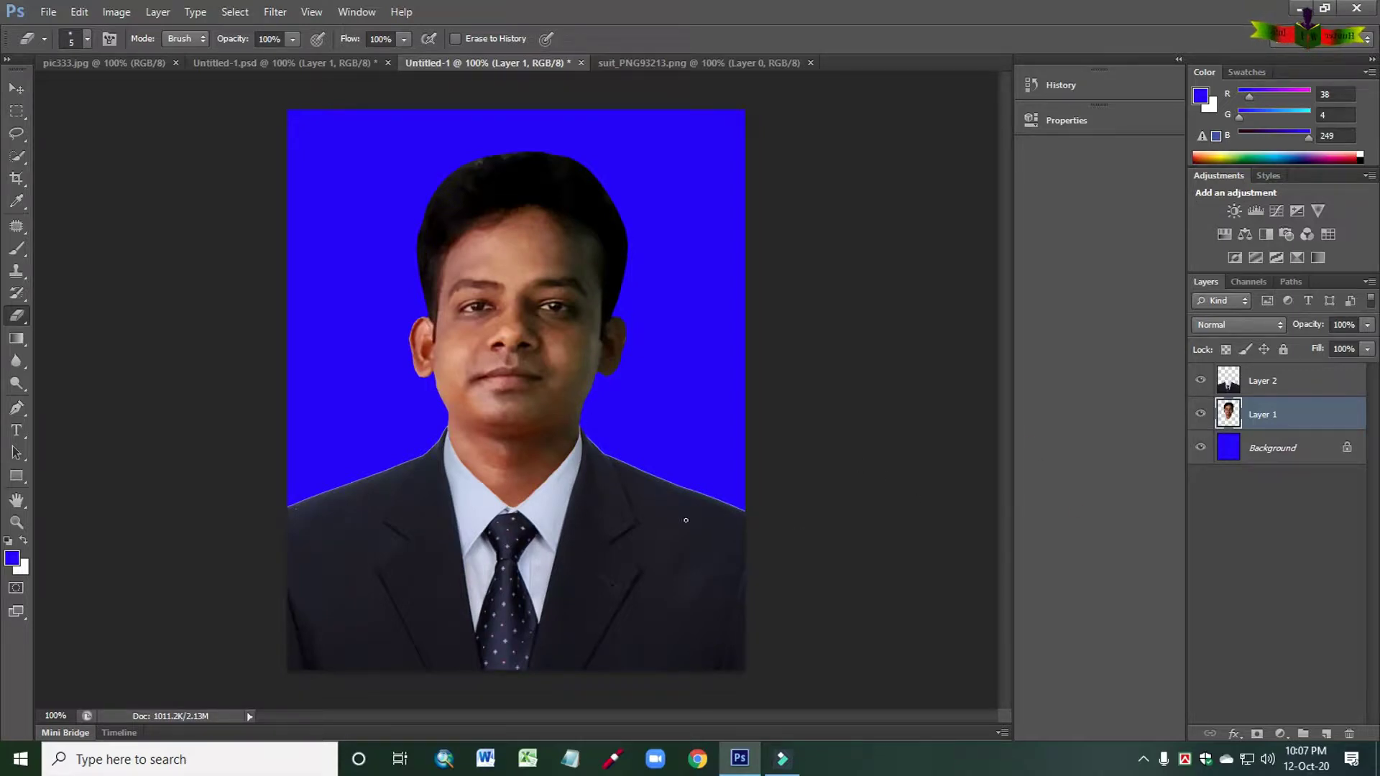
pyautogui.click(85, 63)
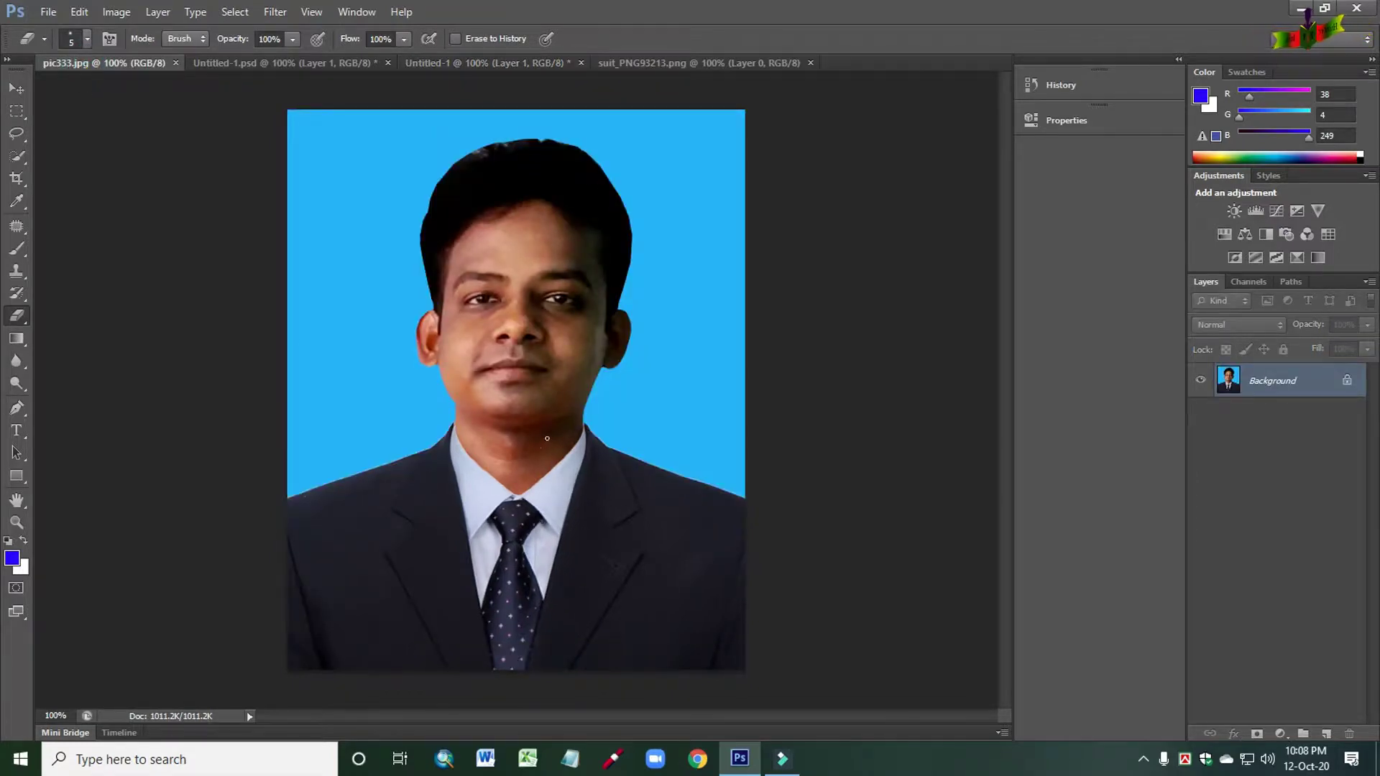
# Step: Return to Untitled-1 and save it to the Desktop as the JPEG Untitled-1.jpg at Maximum quality 12, Baseline ("Standard")
pyautogui.click(542, 63)
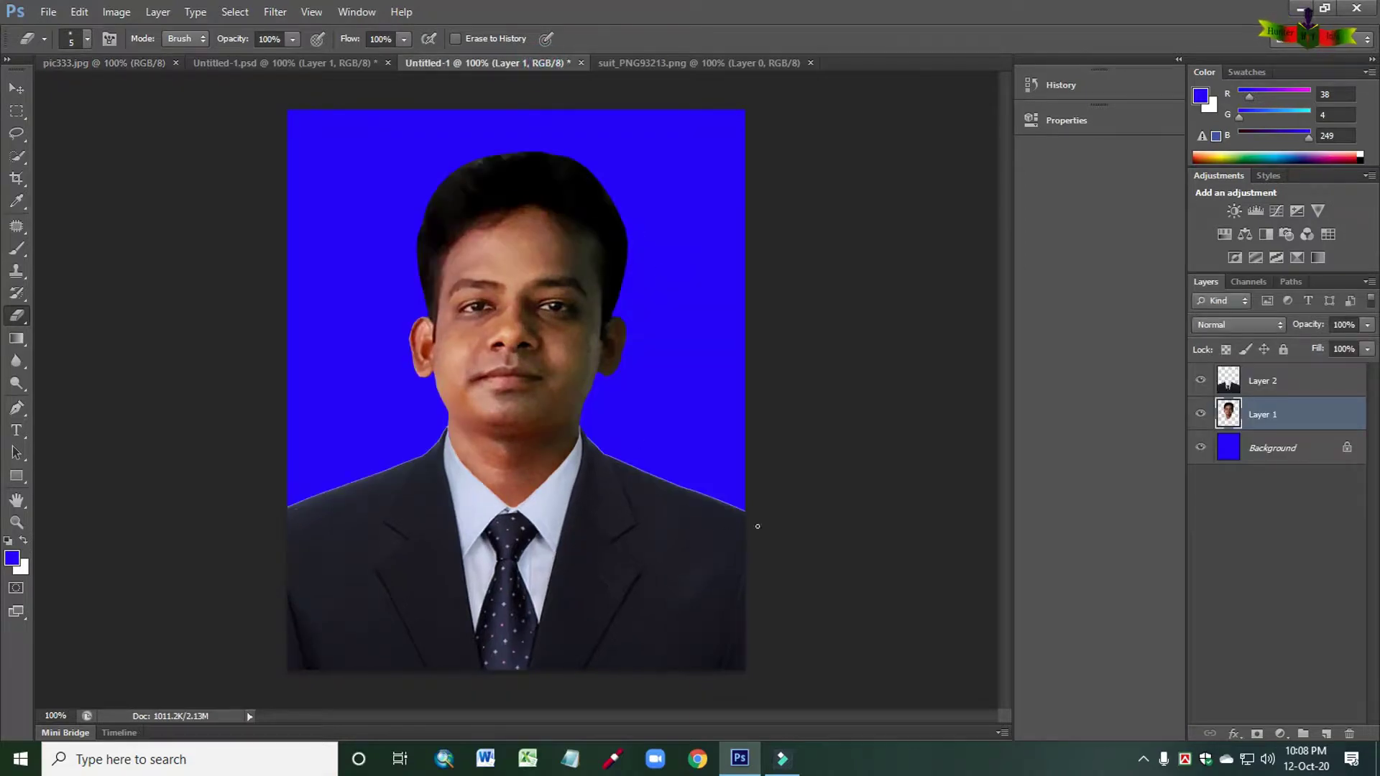
pyautogui.hotkey('alt', 'f')
pyautogui.press('Escape')
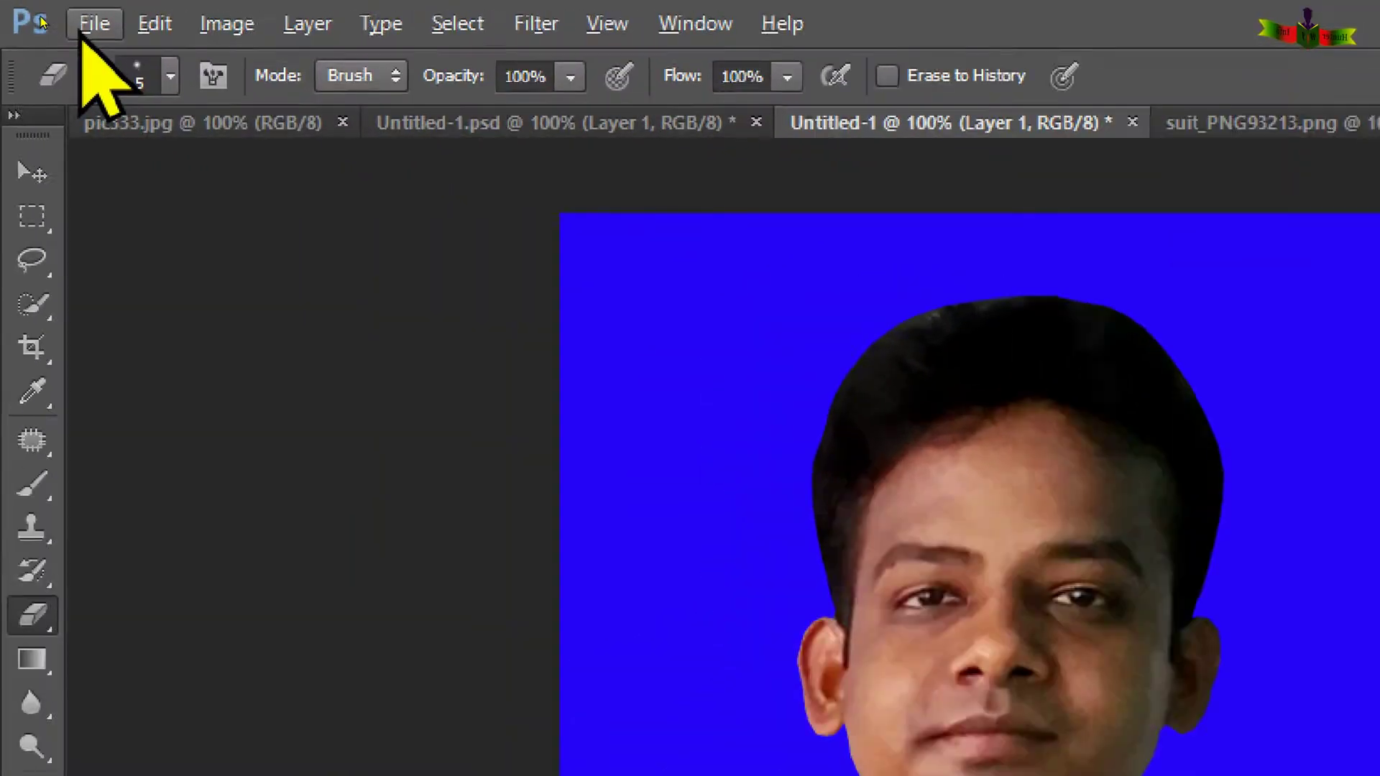
pyautogui.click(41, 16)
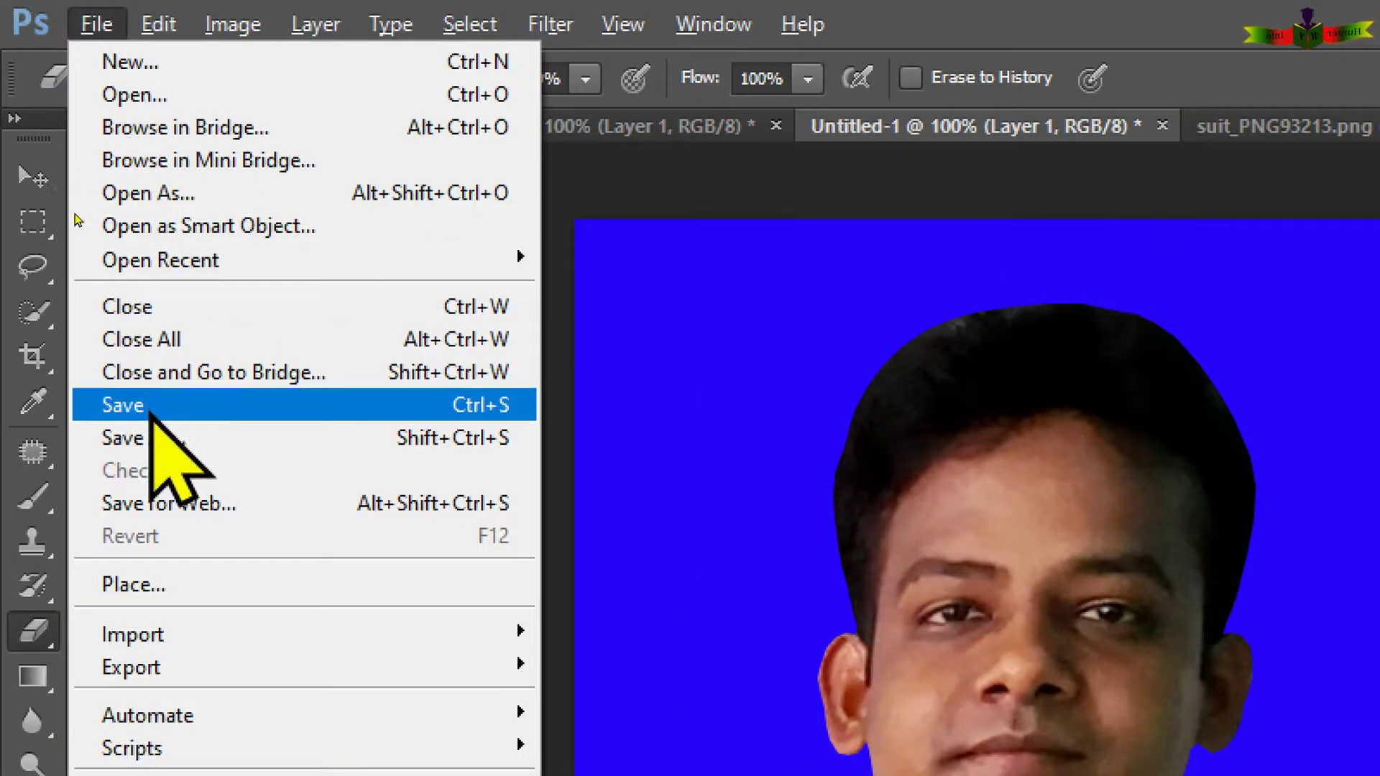
pyautogui.click(153, 447)
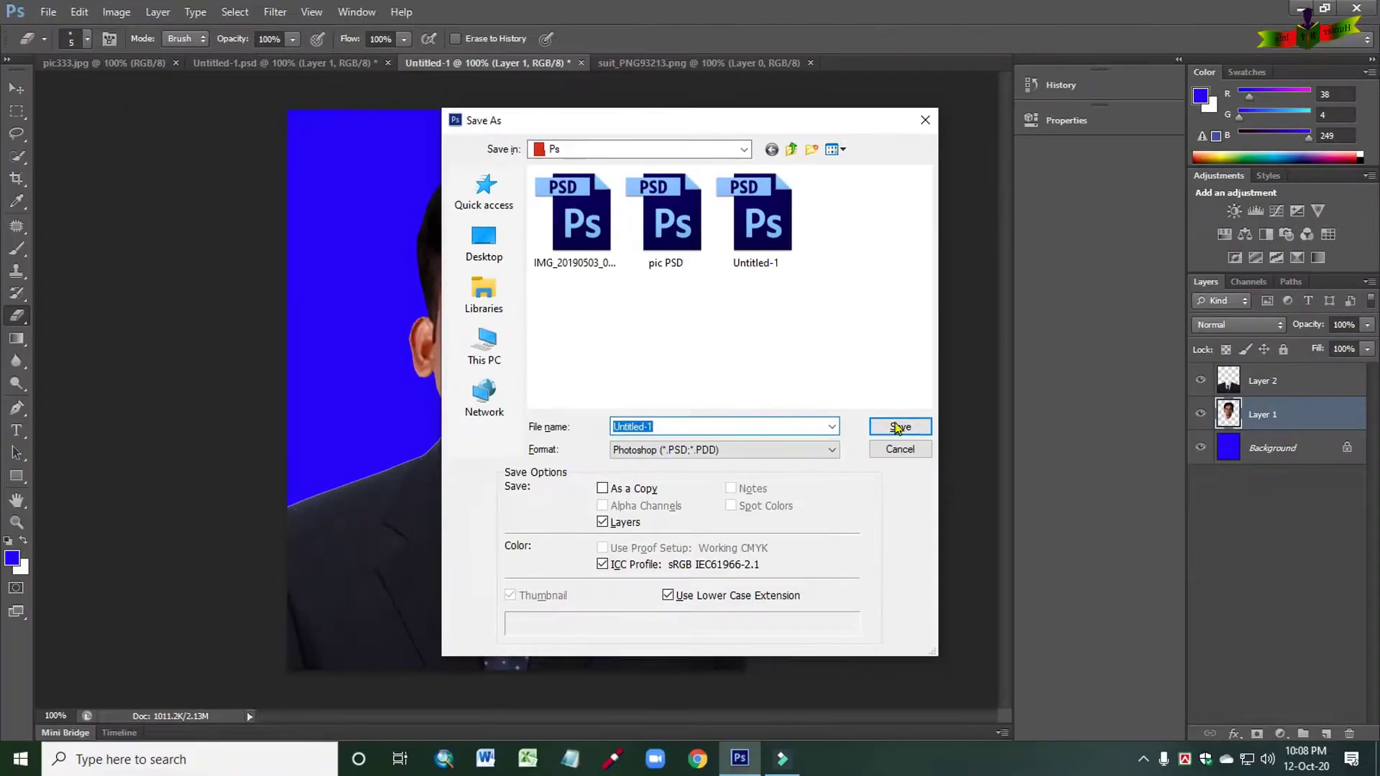
pyautogui.click(694, 453)
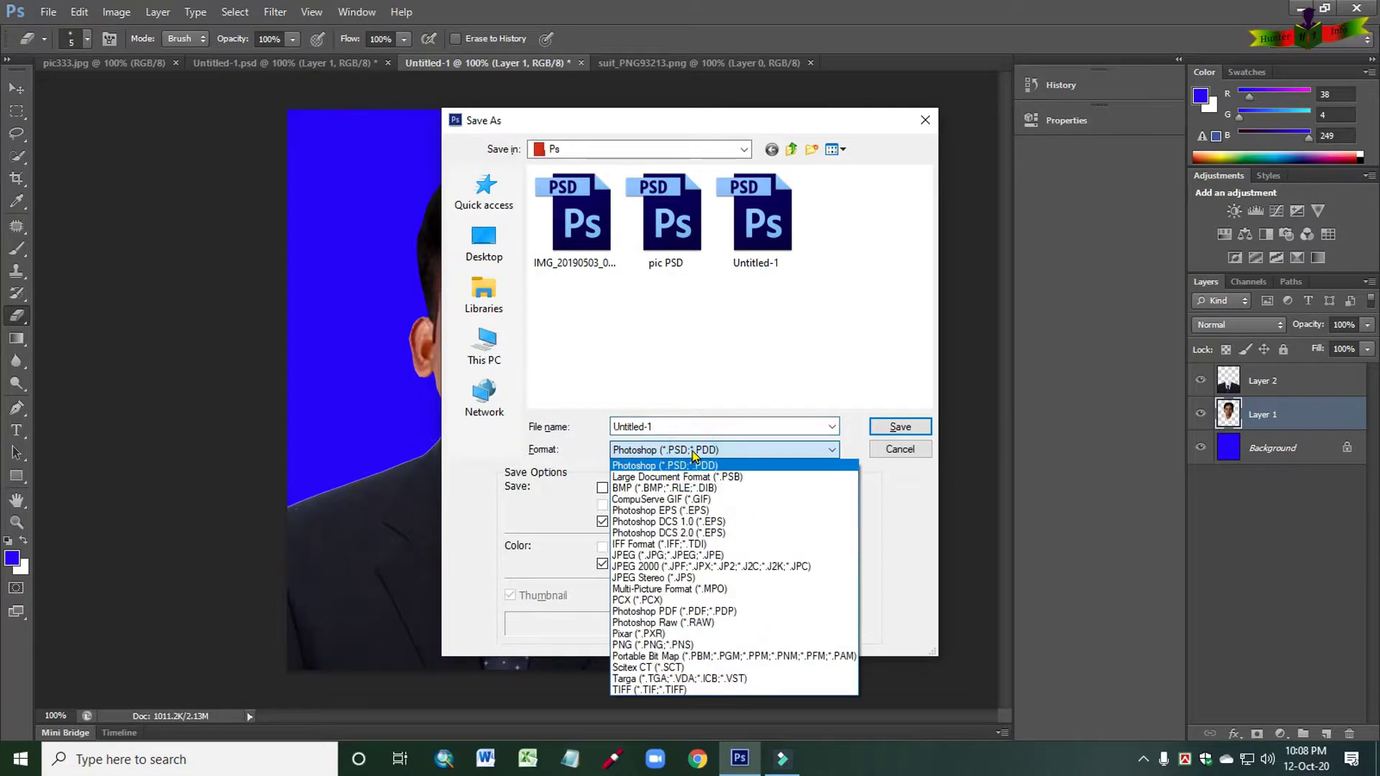
pyautogui.click(684, 557)
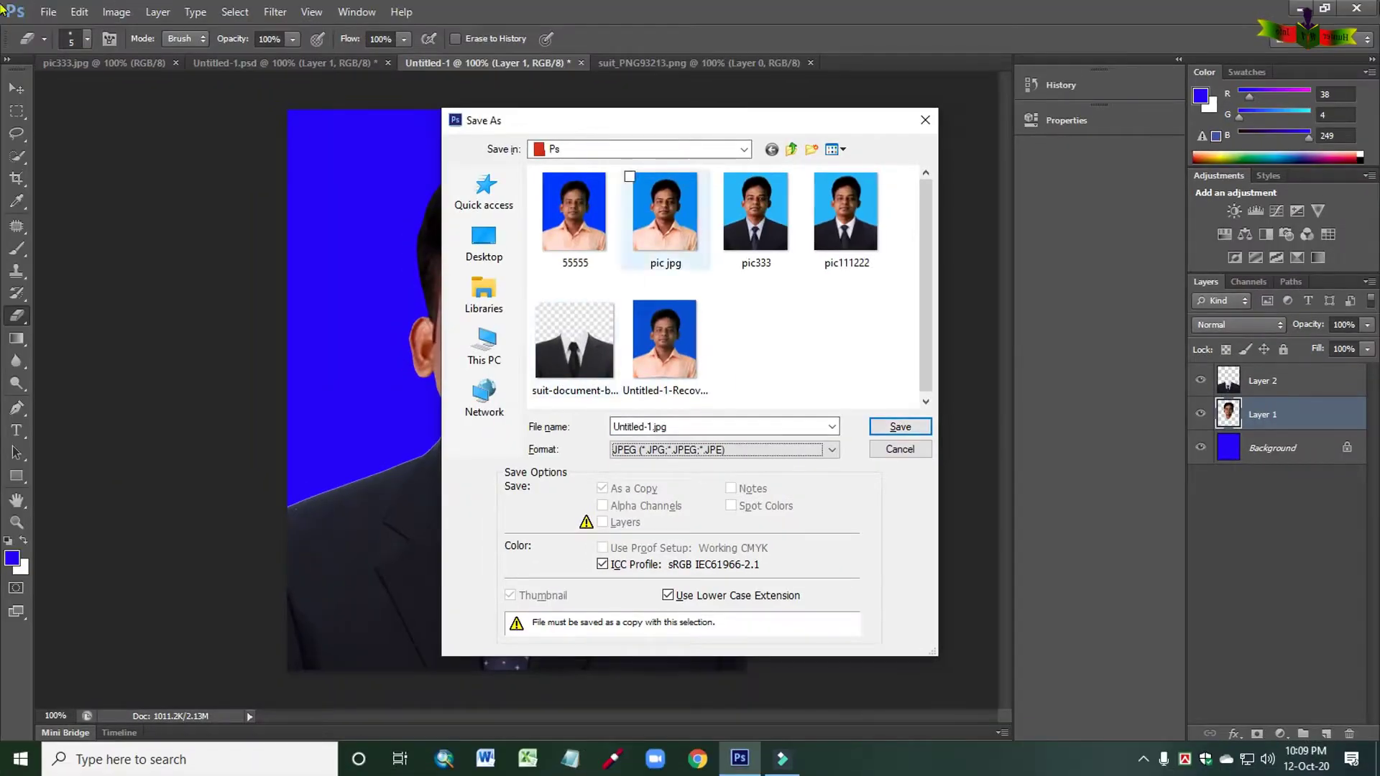
pyautogui.click(484, 242)
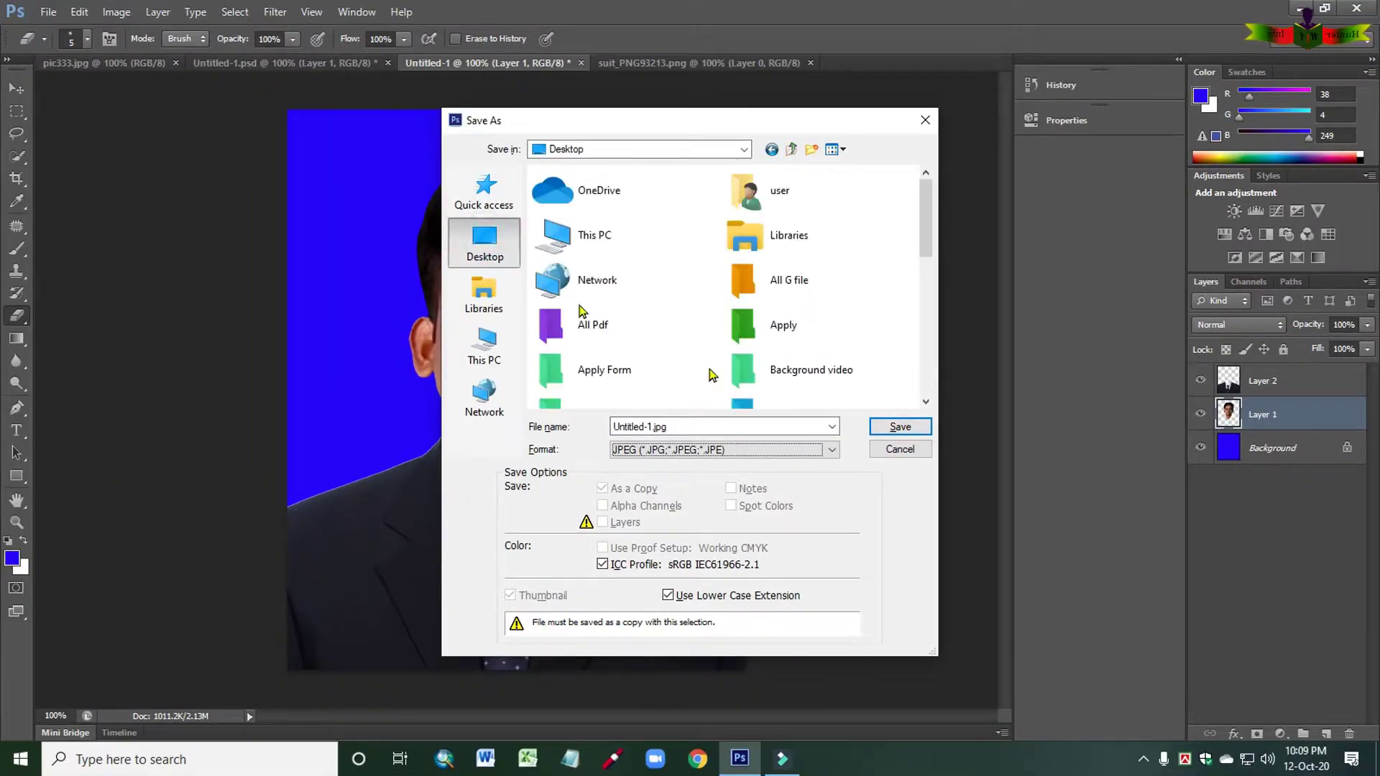
pyautogui.click(901, 427)
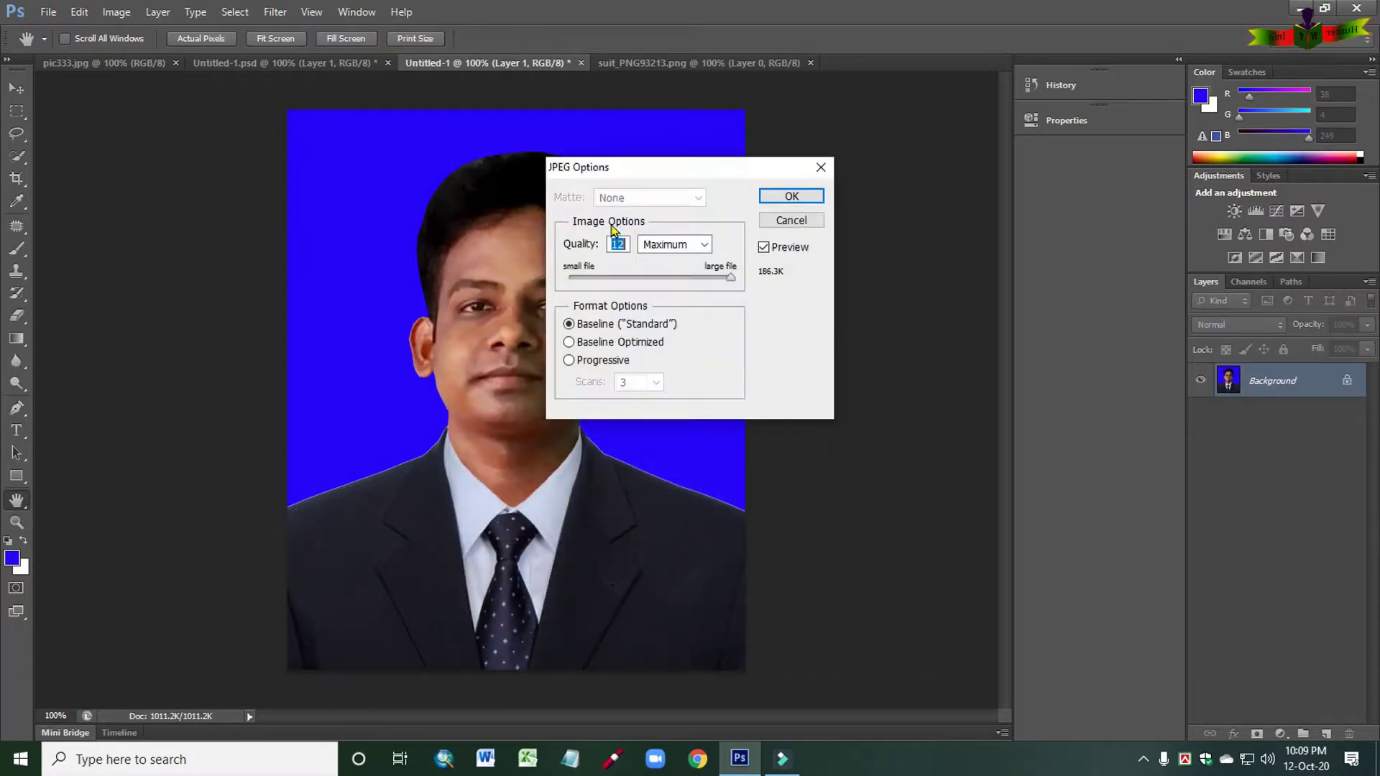
pyautogui.click(779, 192)
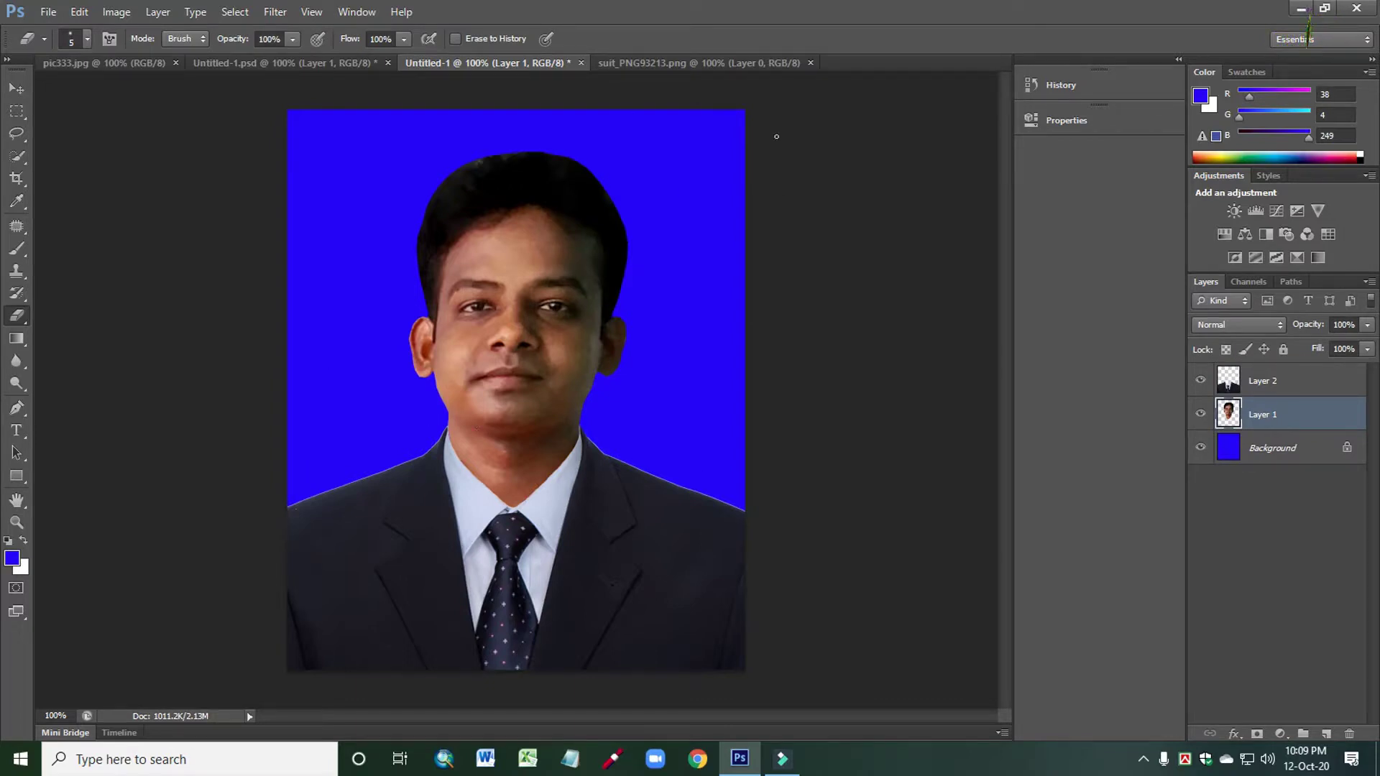
# Step: Switch to the Windows desktop and open the saved Untitled-1 JPEG to view the finished portrait
pyautogui.click(1302, 10)
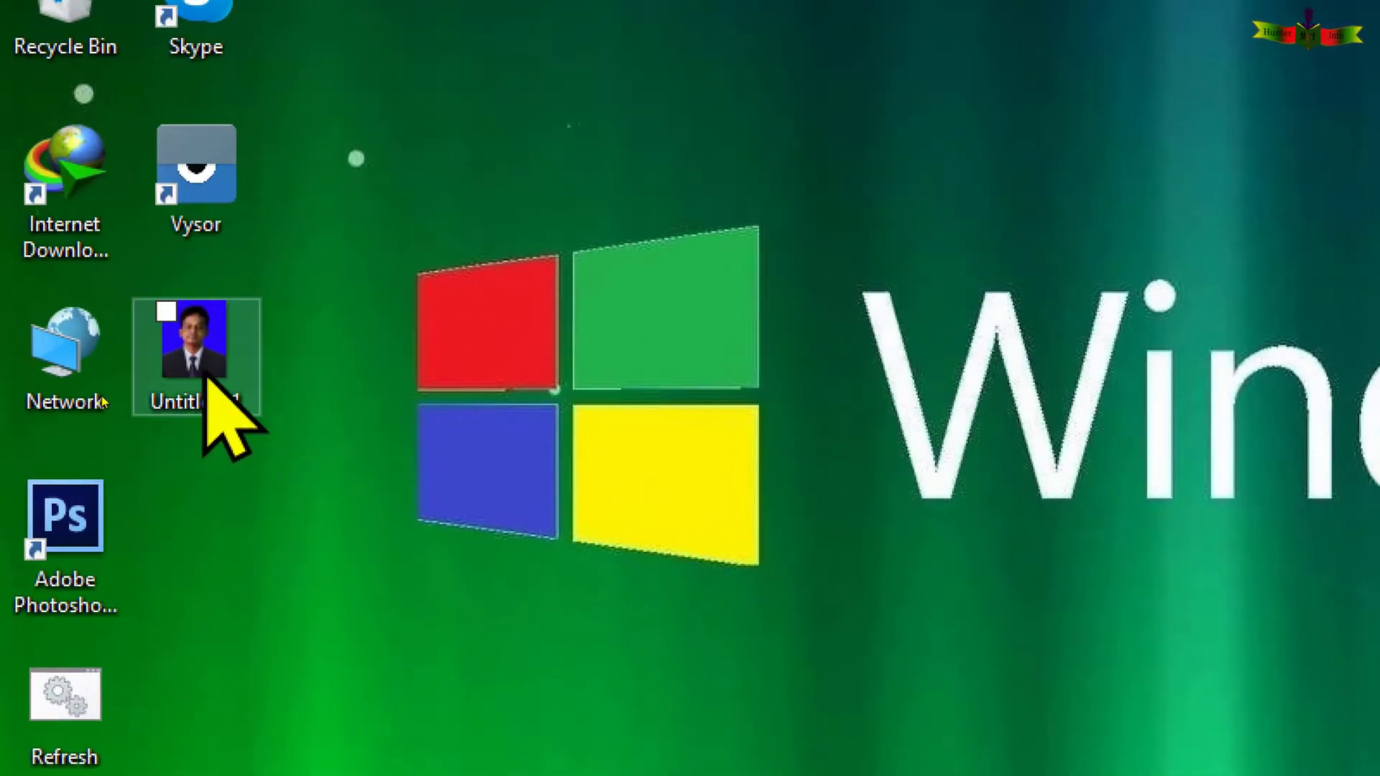
pyautogui.doubleClick(207, 378)
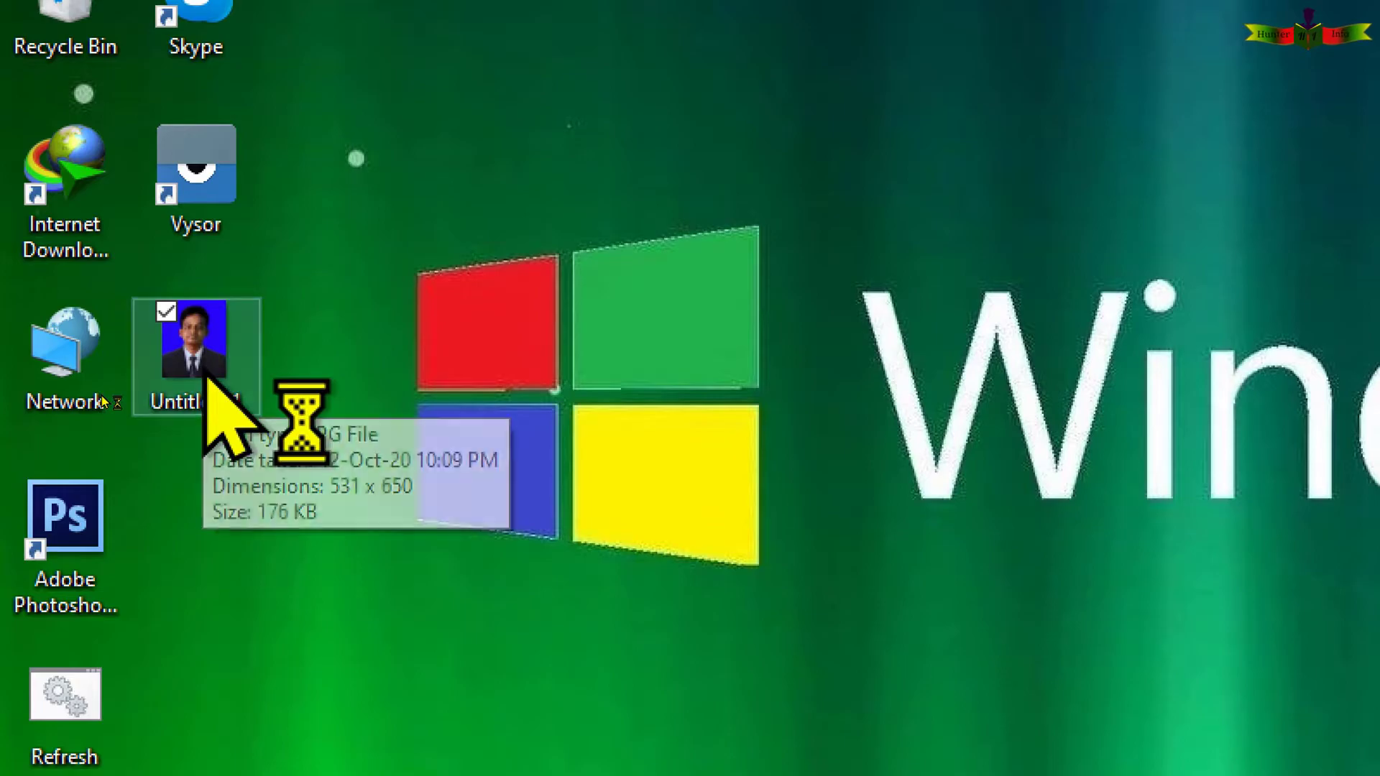